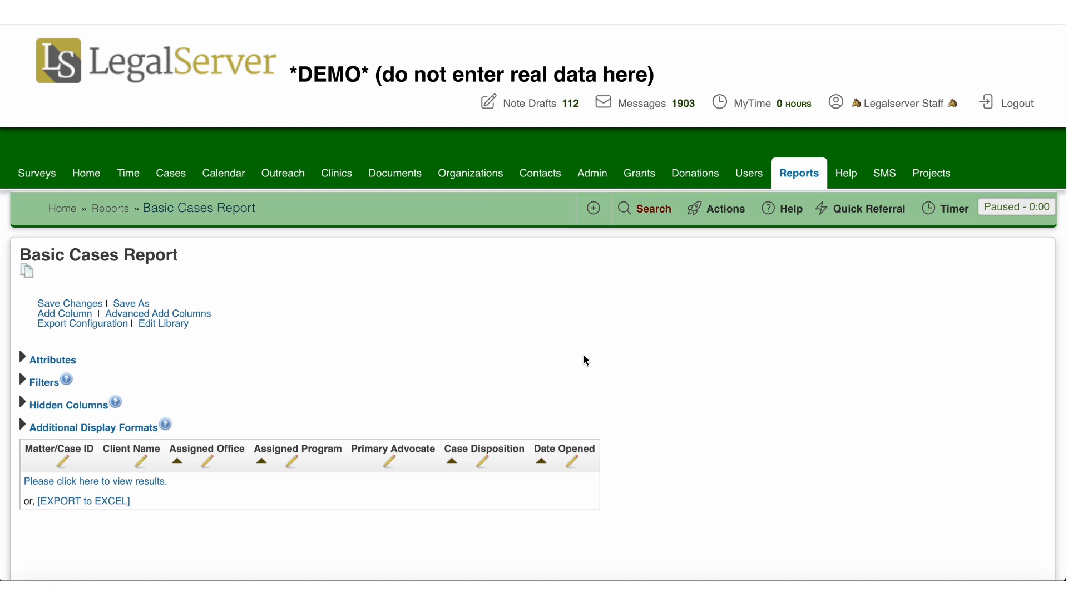
# Step: Open the advanced column selection for the Basic Cases Report and expand the Case Data sub-tables
pyautogui.click(187, 314)
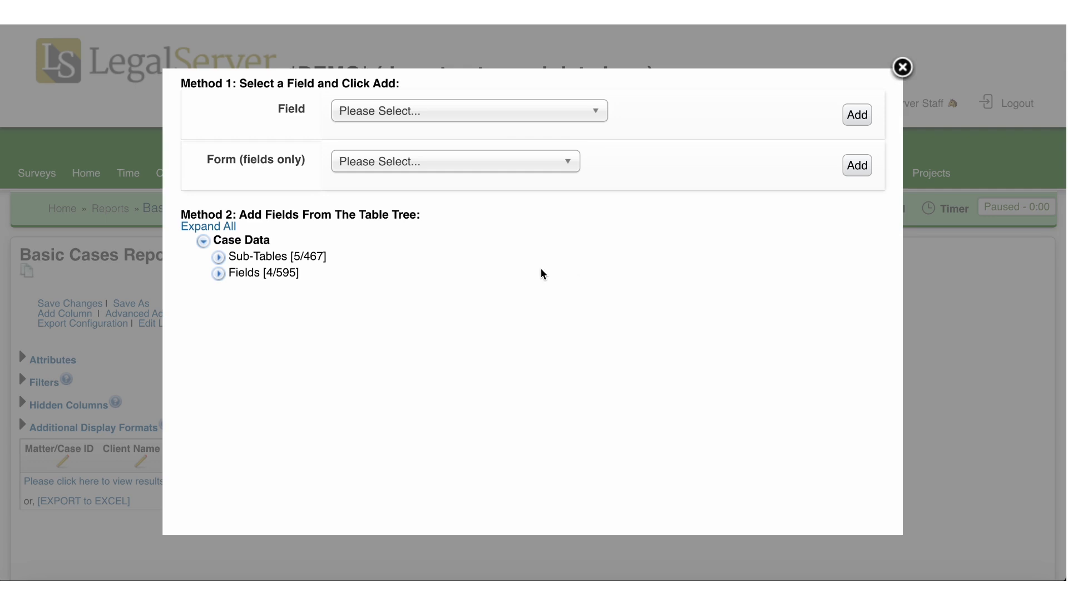
pyautogui.click(218, 256)
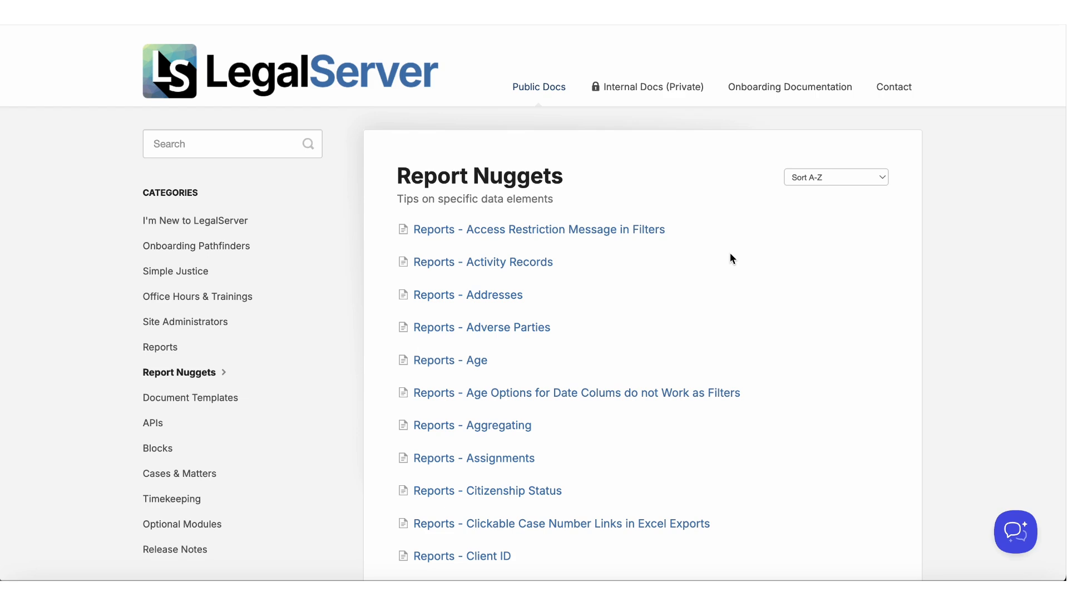
# Step: Switch to the Report Nuggets documentation and read the table path for County of Residence in the Reports - Addresses article
pyautogui.click(491, 293)
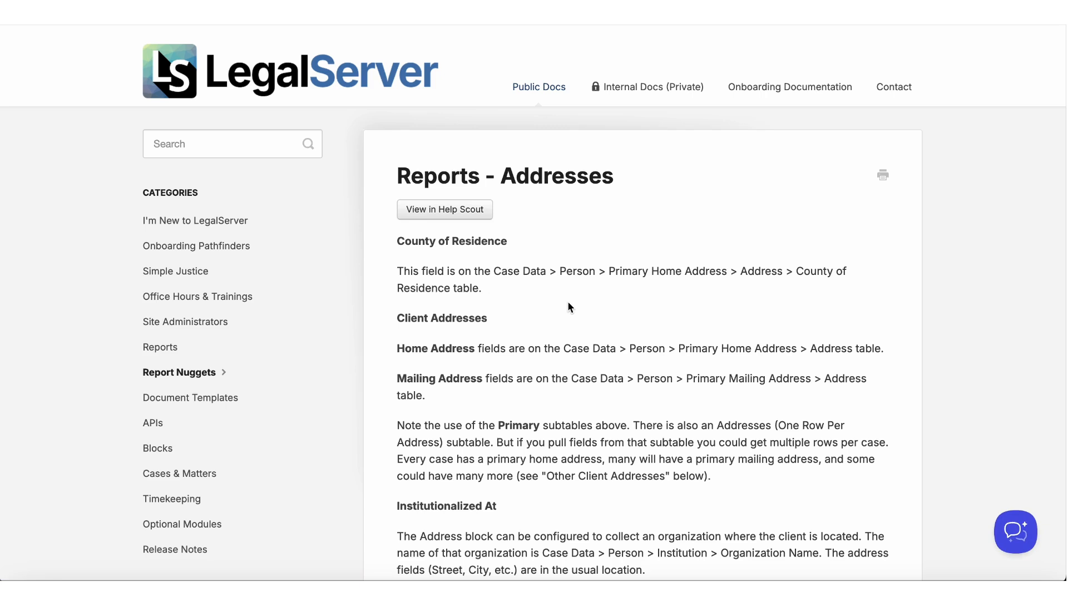
pyautogui.moveTo(493, 270); pyautogui.dragTo(536, 295)
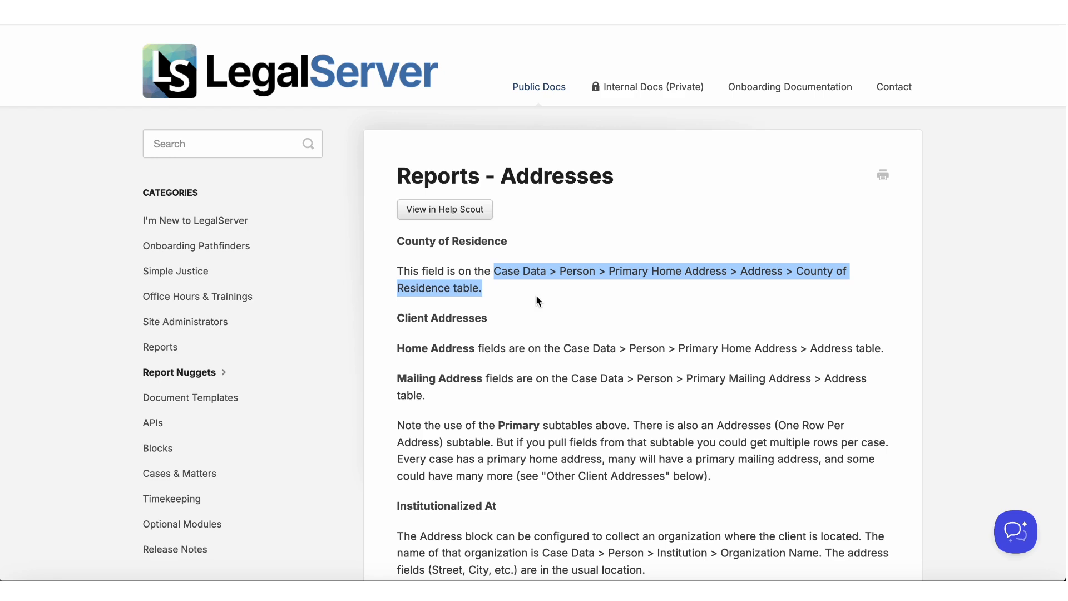
pyautogui.click(536, 297)
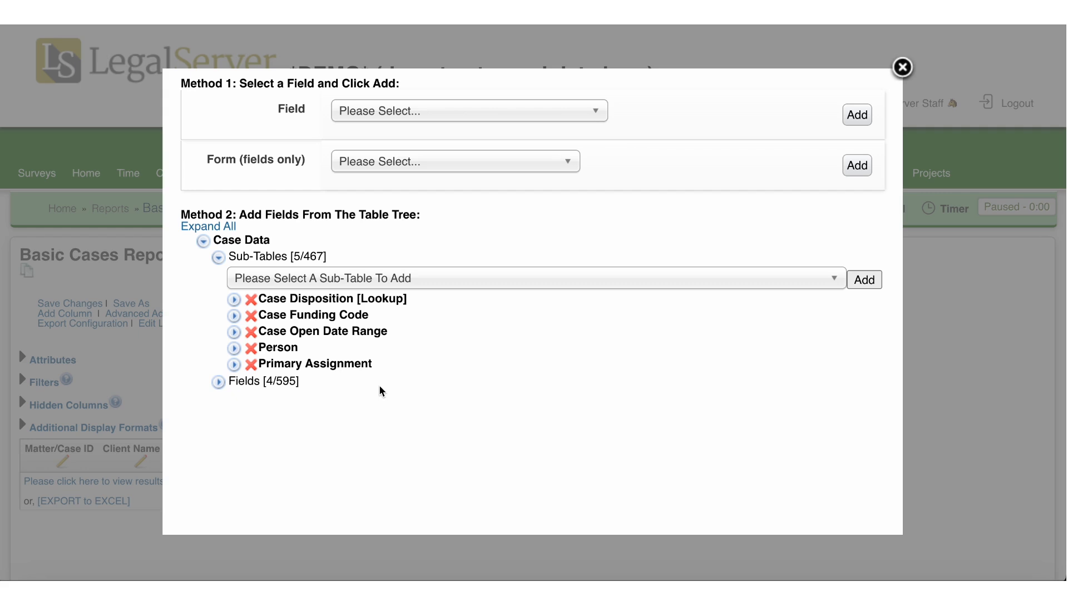
# Step: Add the Gender [lookup] field from the Person table's fields to the report and reload the results
pyautogui.click(234, 348)
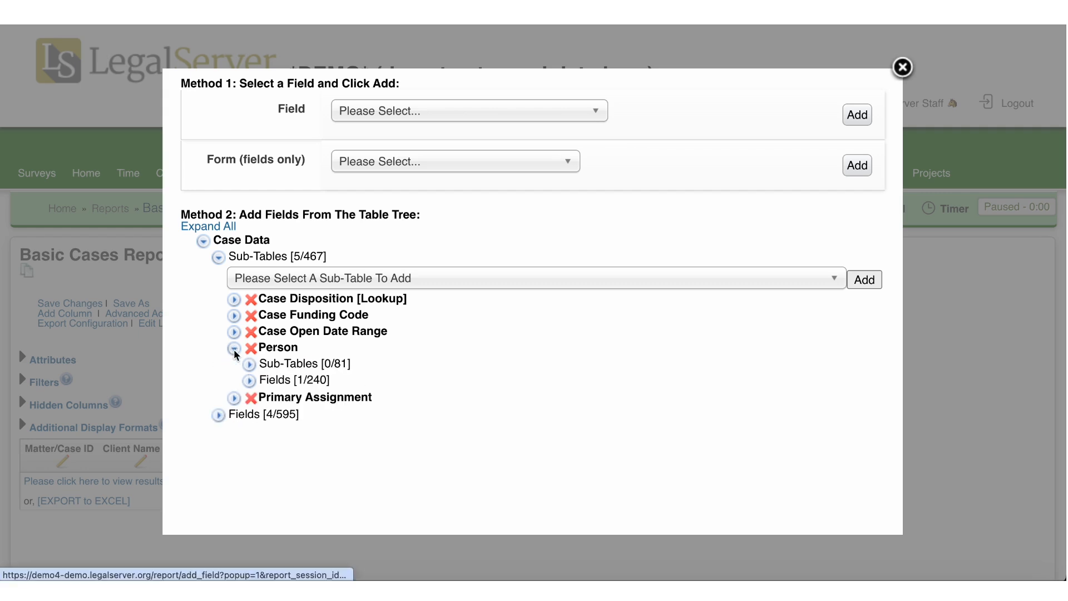
pyautogui.click(249, 381)
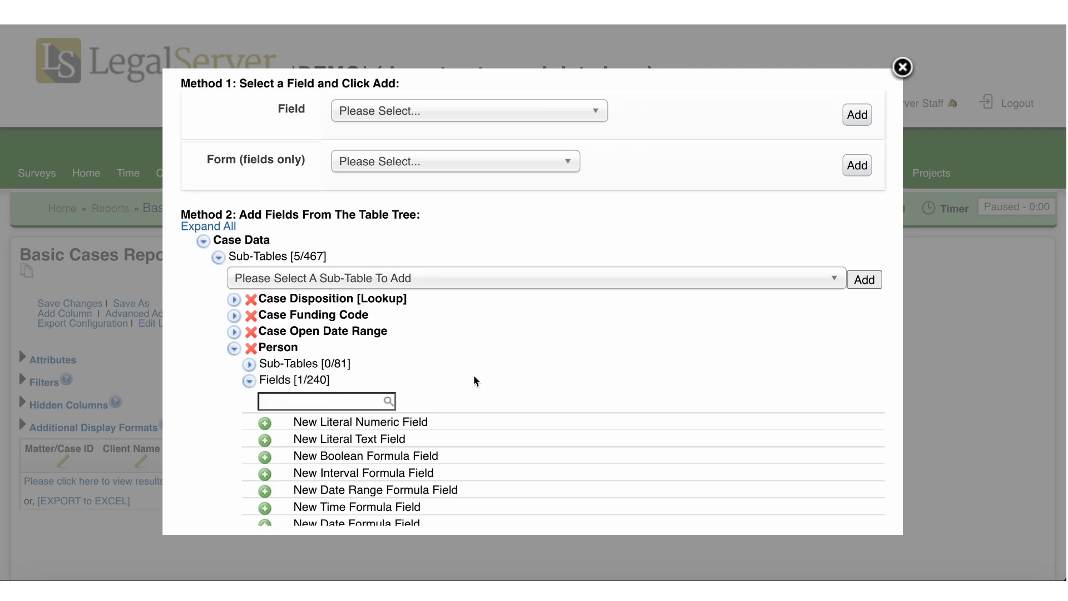
pyautogui.click(339, 401)
pyautogui.write('gender')
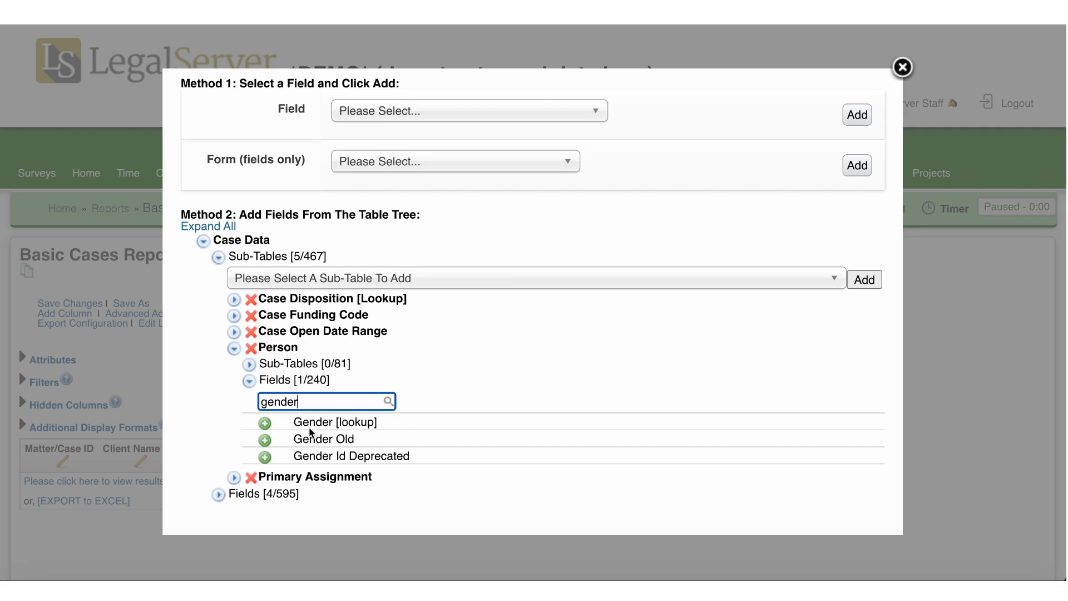
pyautogui.click(264, 424)
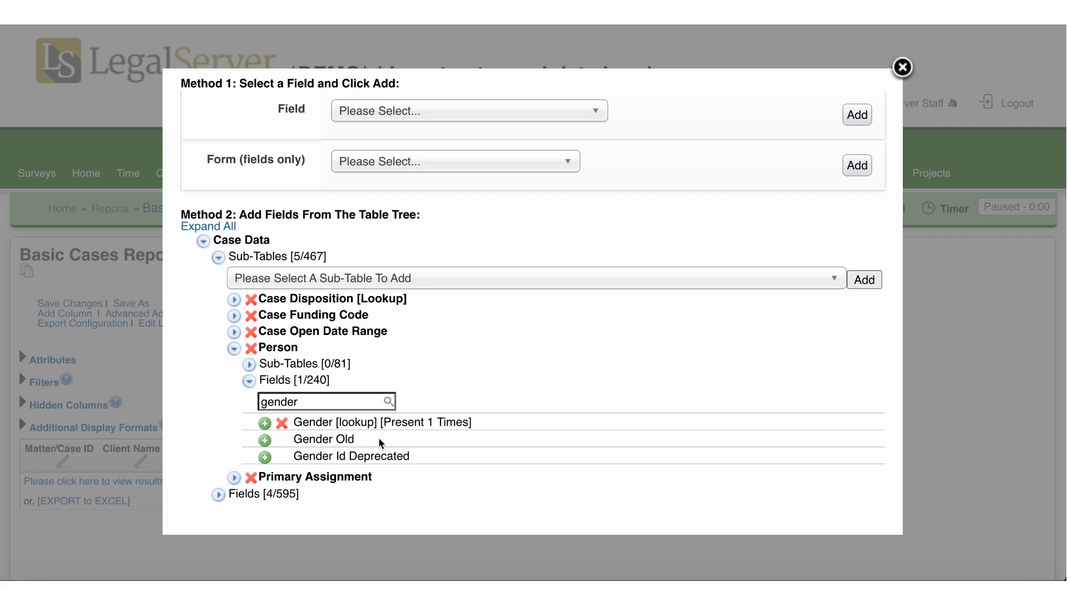
pyautogui.click(902, 67)
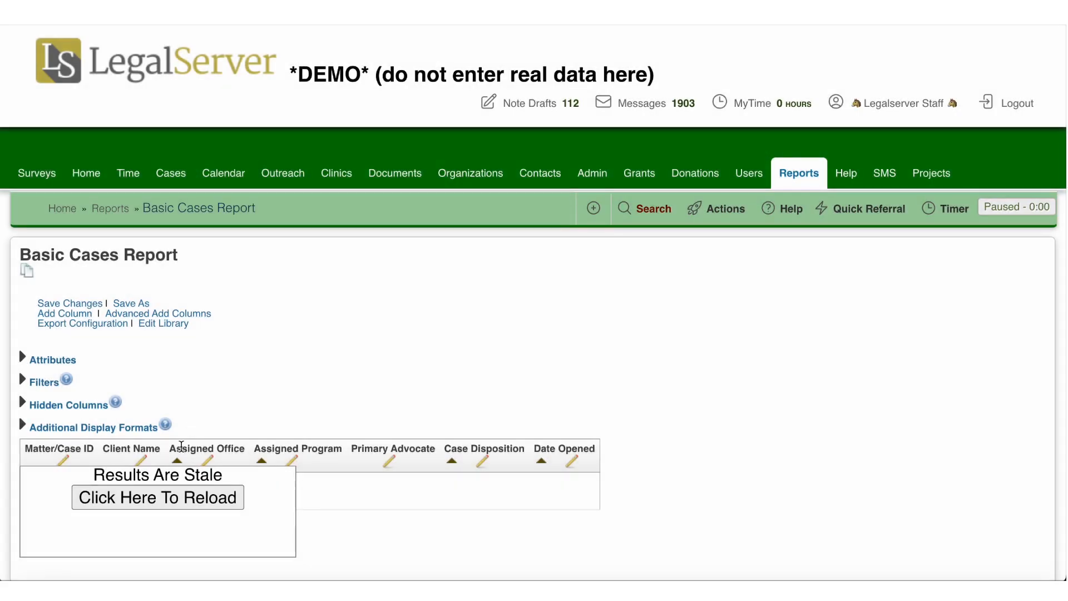
pyautogui.click(167, 497)
pyautogui.scroll(-3, 799, 387)
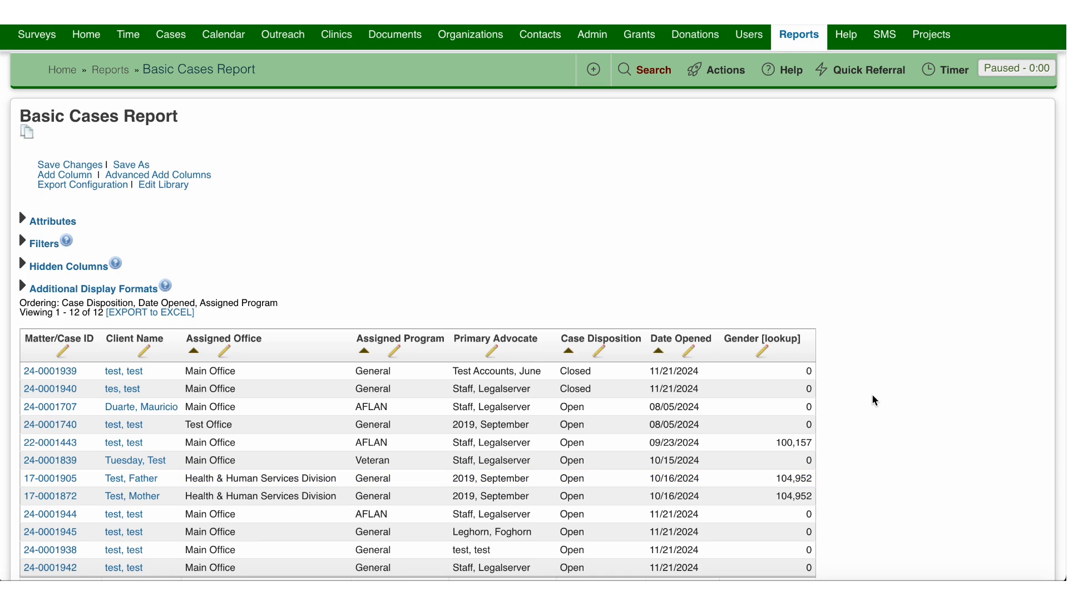
# Step: Add the Gender [Lookup] sub-table beneath the Person table in the report's advanced column selection
pyautogui.click(190, 176)
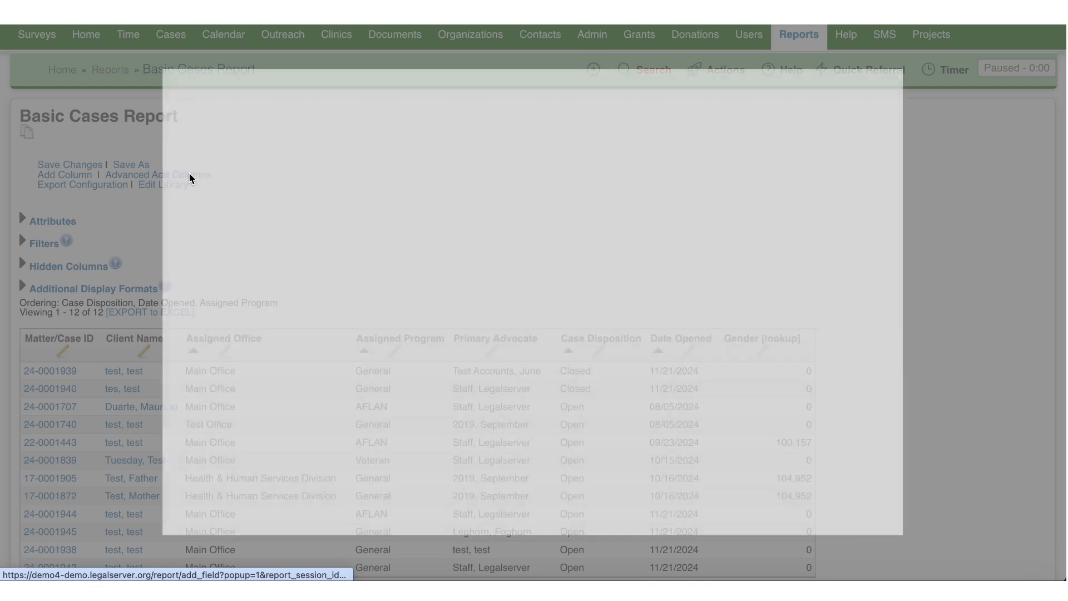
pyautogui.click(219, 257)
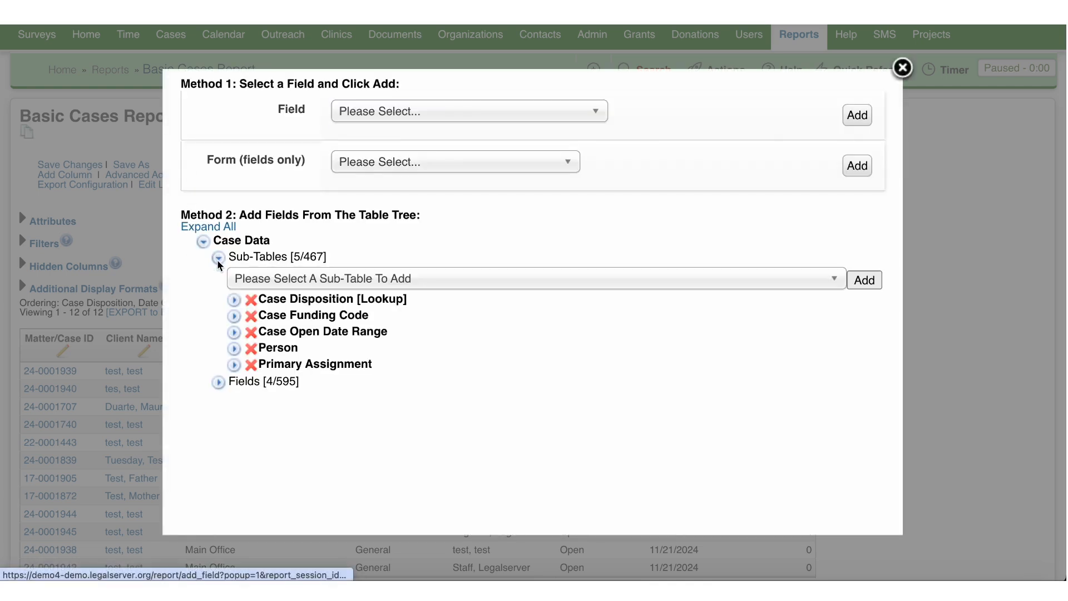
pyautogui.click(233, 349)
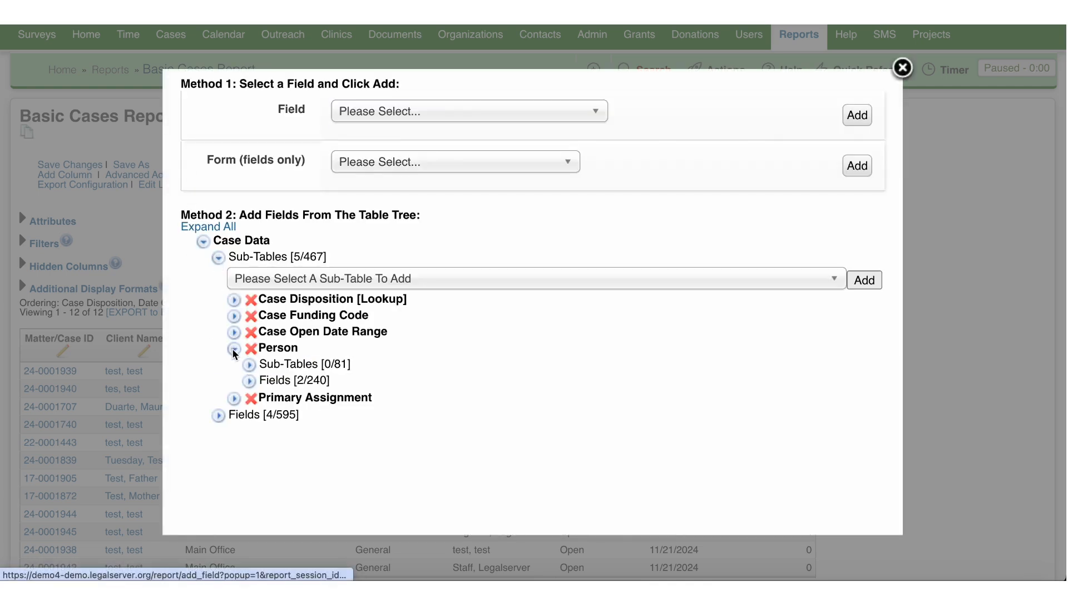
pyautogui.click(249, 382)
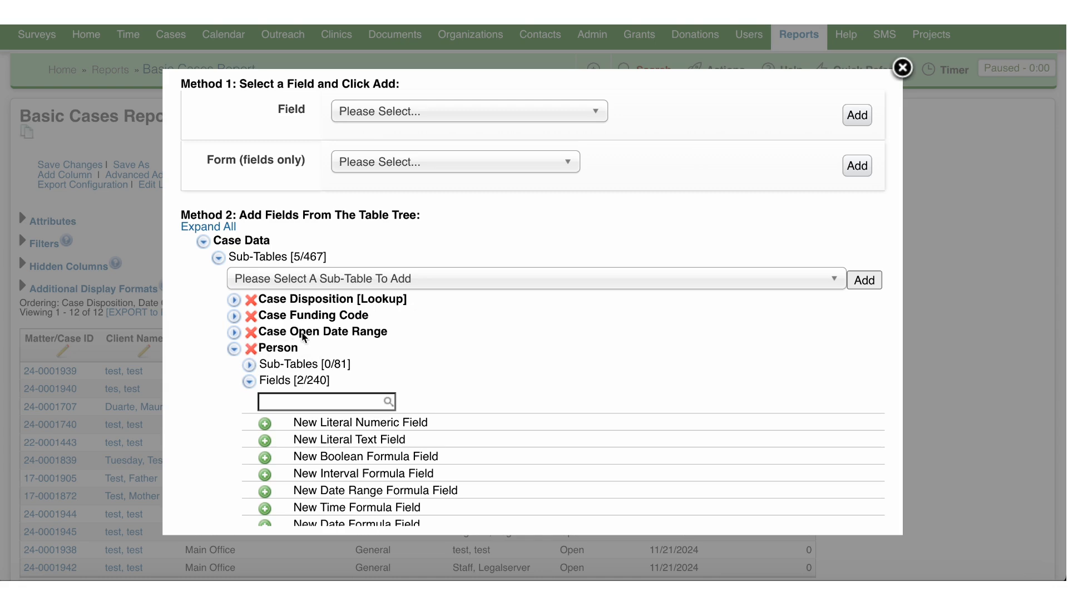
pyautogui.click(250, 365)
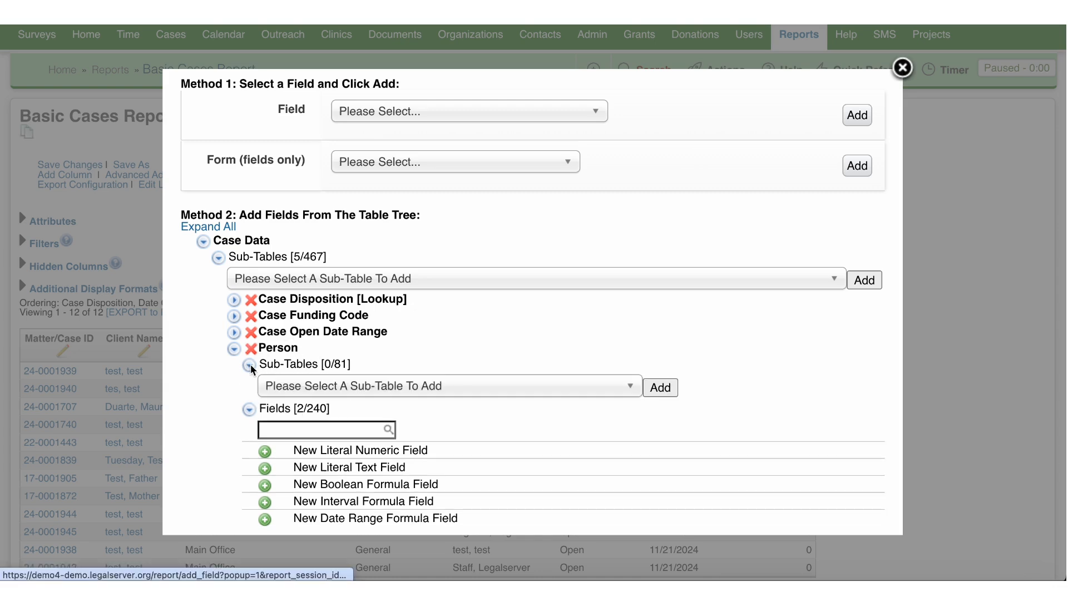
pyautogui.click(382, 387)
pyautogui.write('gende')
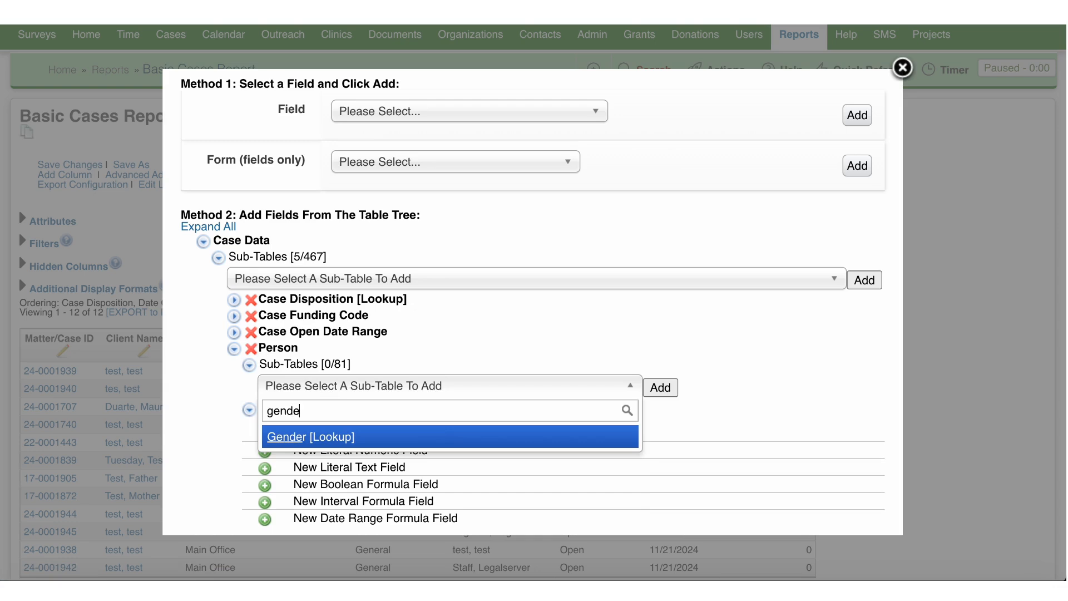
pyautogui.write('r')
pyautogui.click(355, 437)
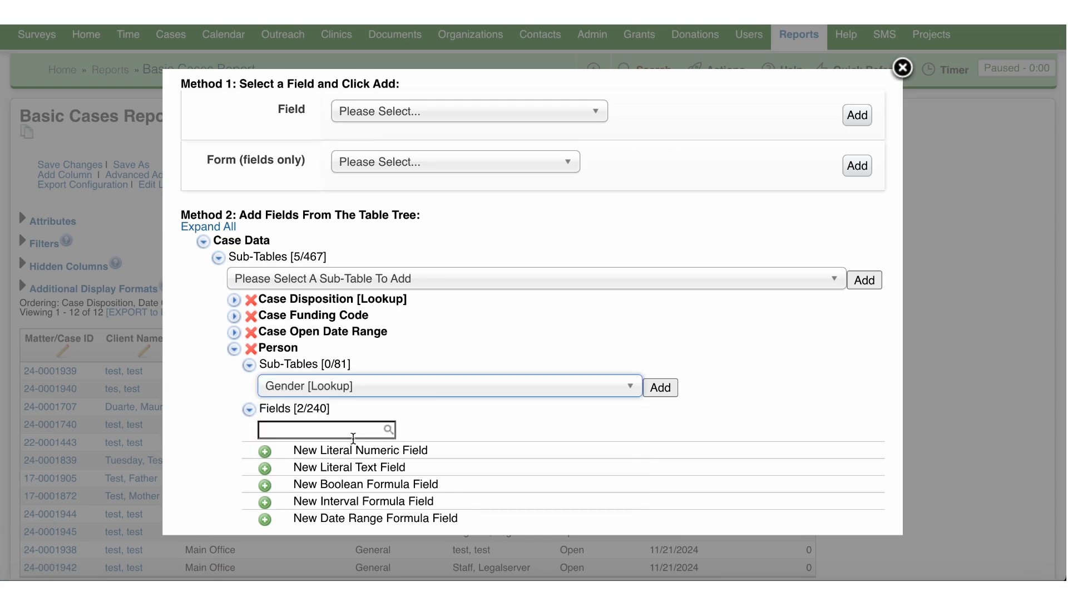
pyautogui.click(660, 387)
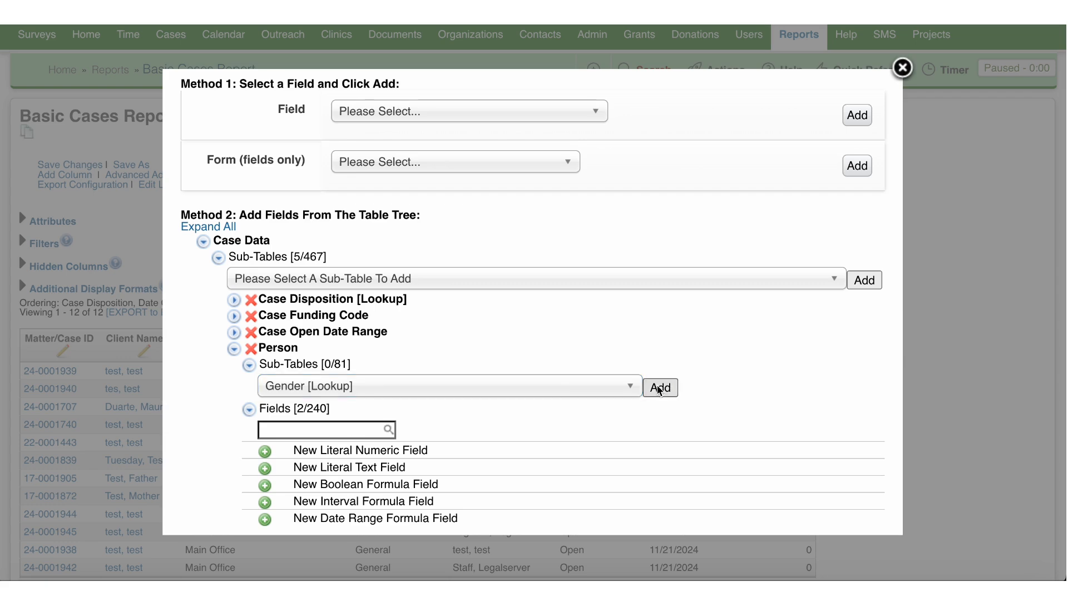
# Step: Add the Gender field from the Gender [Lookup] sub-table to the report and reload the results
pyautogui.click(280, 425)
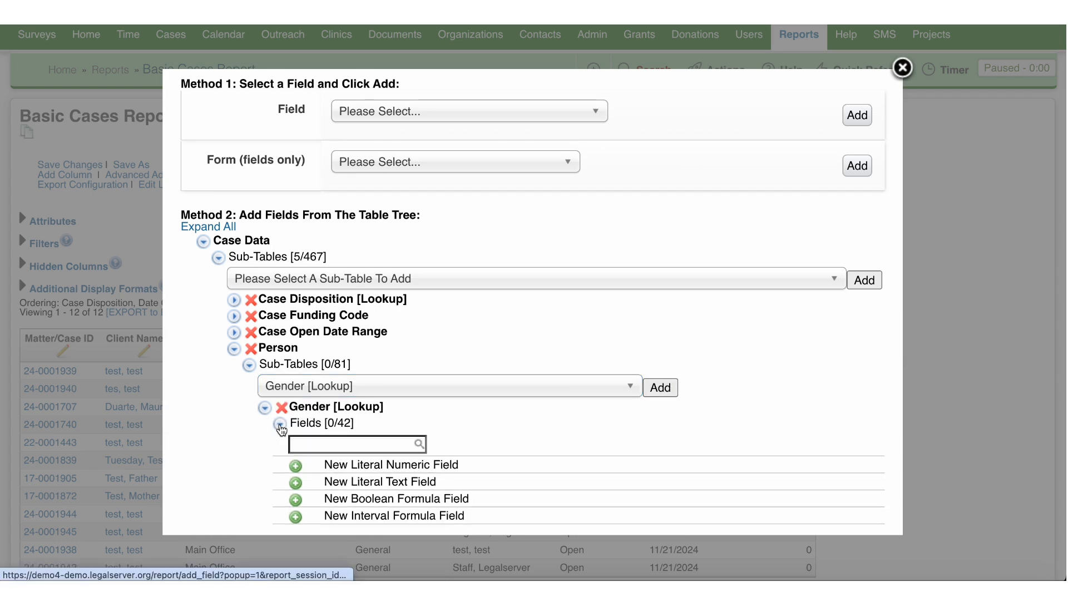
pyautogui.scroll(-3, 354, 424)
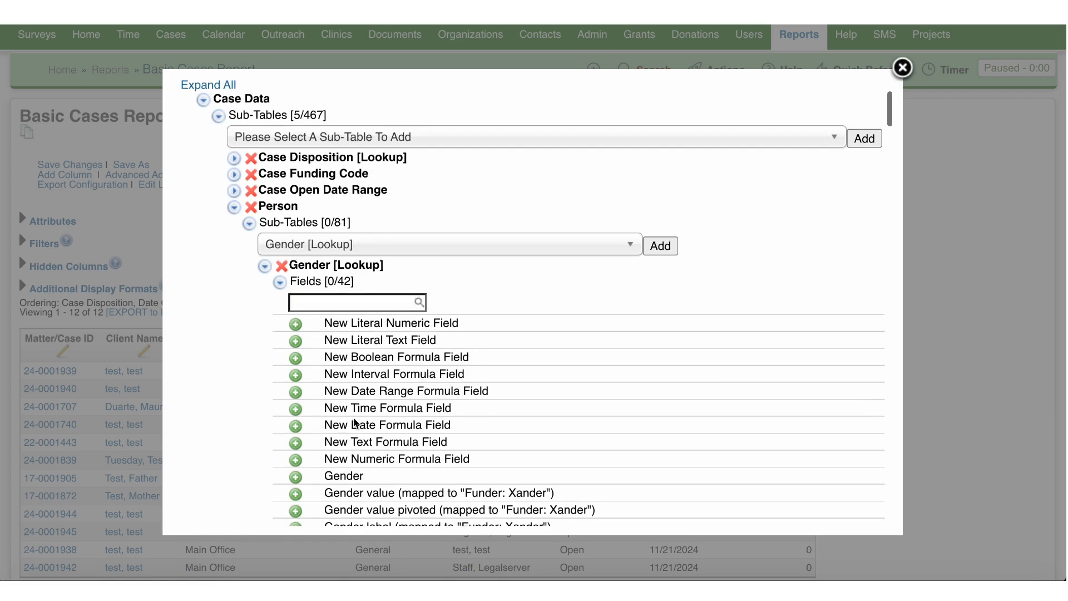
pyautogui.click(295, 425)
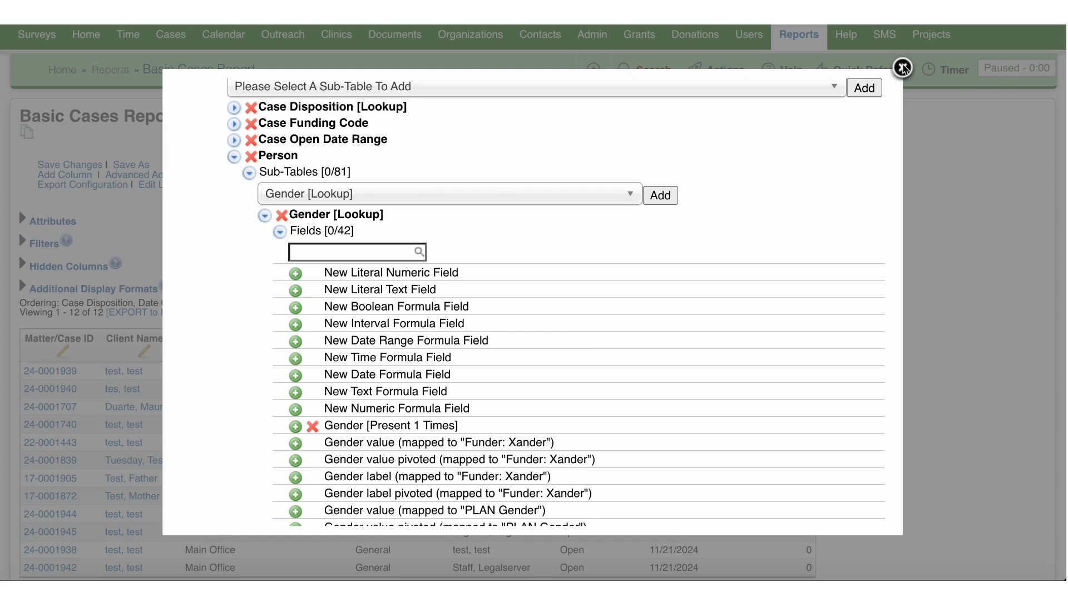
pyautogui.click(902, 67)
pyautogui.click(184, 385)
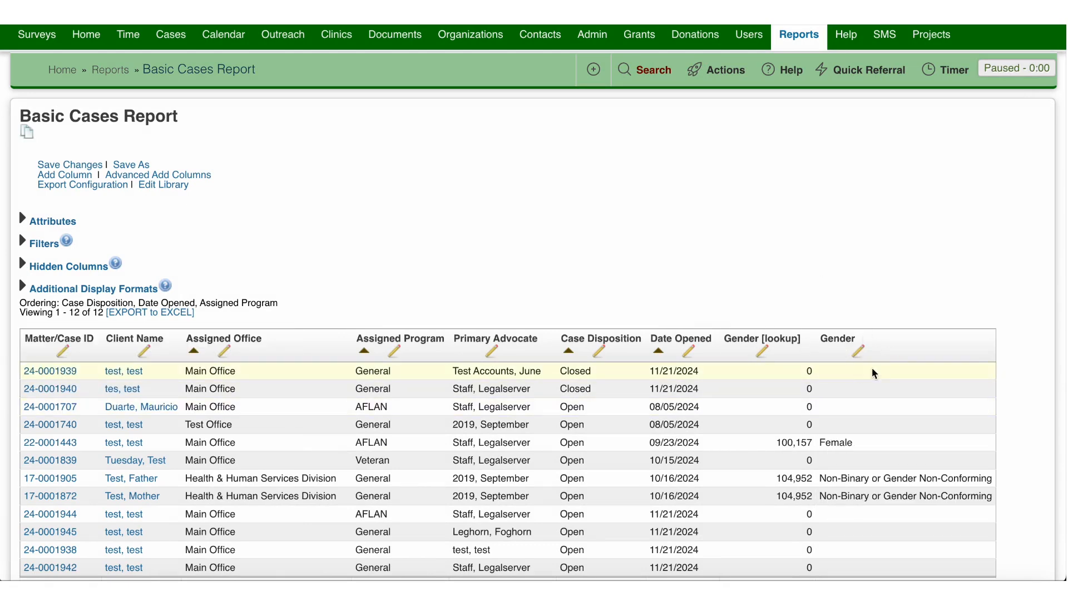
# Step: Remove the Gender [lookup] column from the report
pyautogui.scroll(-2, 919, 384)
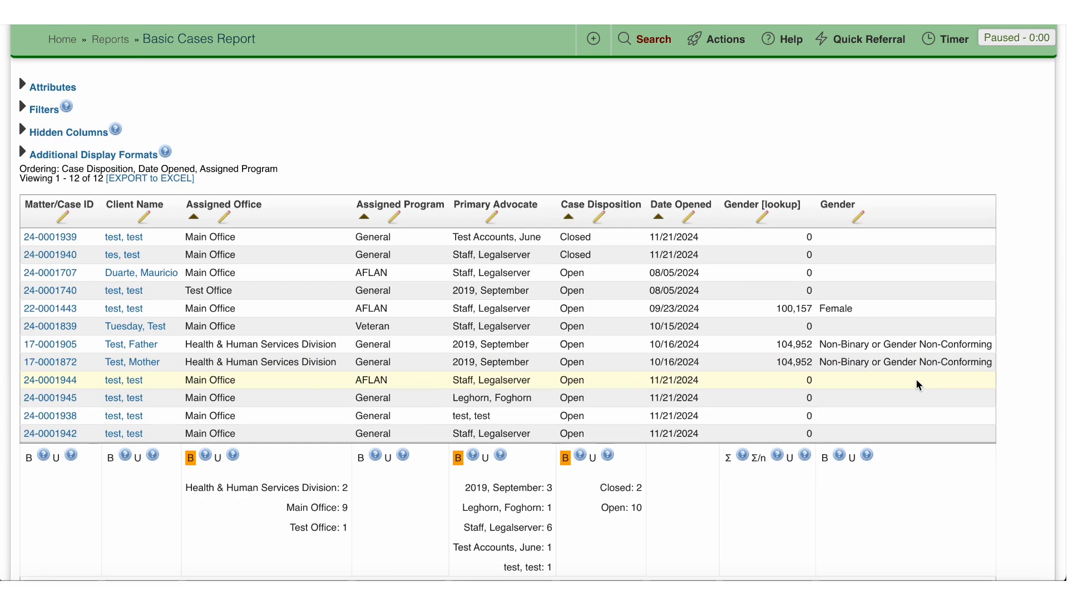
pyautogui.click(763, 217)
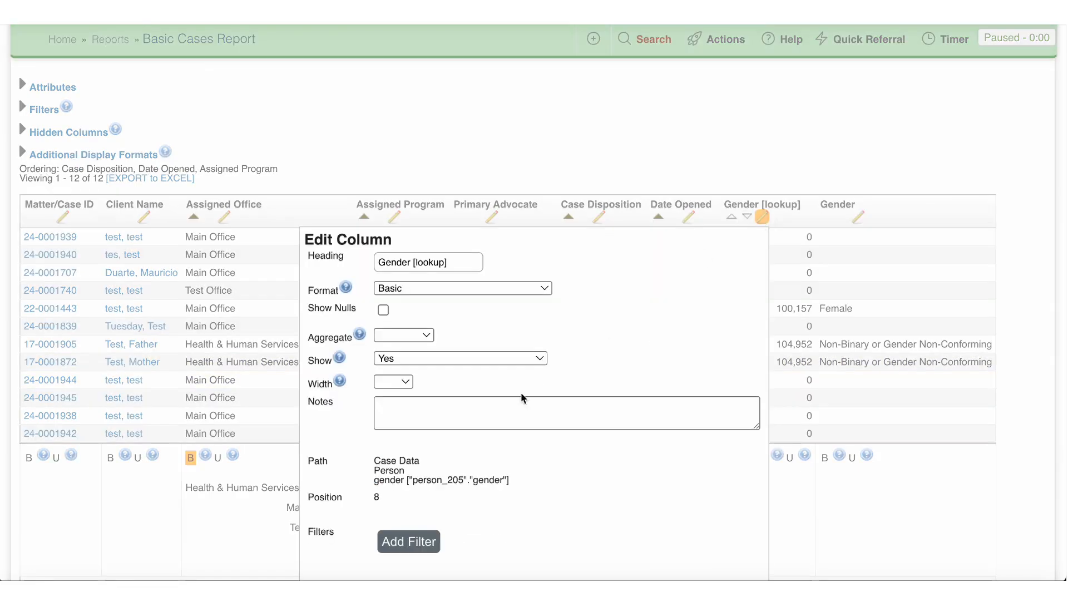
pyautogui.scroll(-3, 602, 512)
pyautogui.click(601, 507)
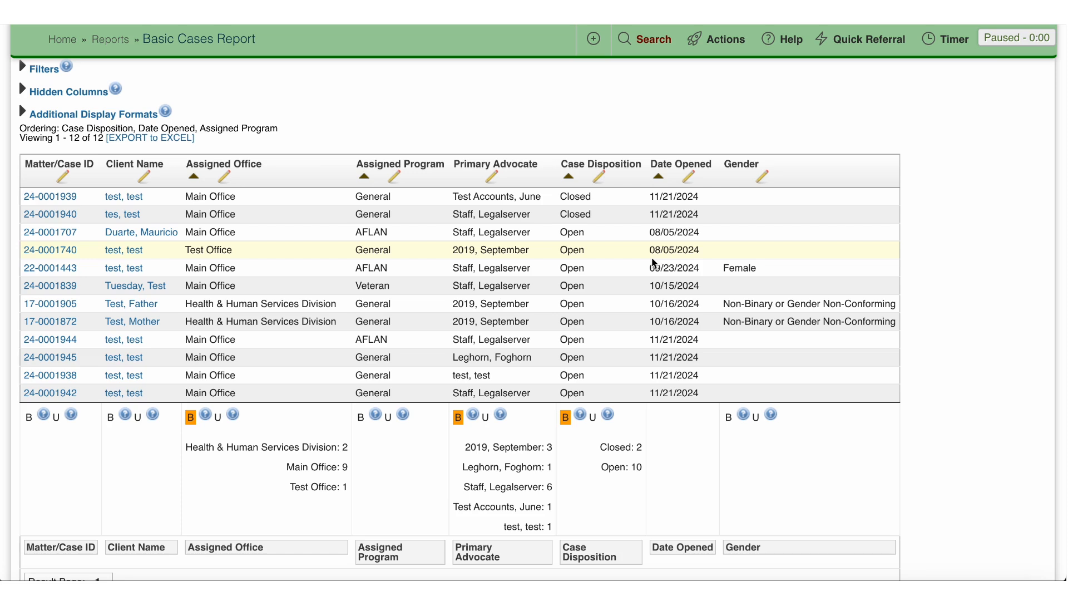
# Step: Turn on the unique count for the Matter/Case ID column
pyautogui.click(56, 417)
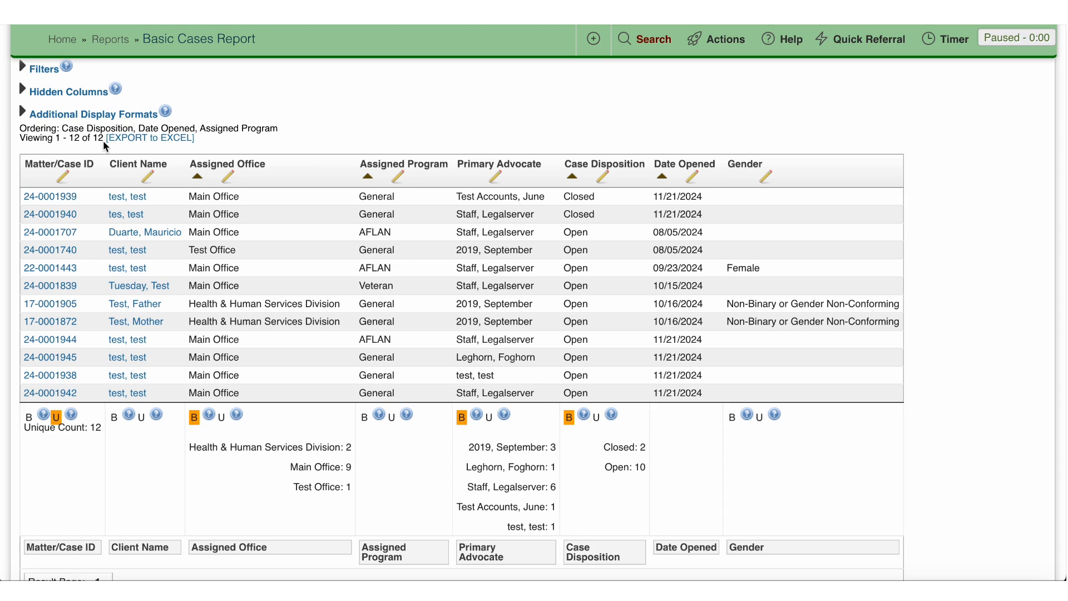
# Step: Reopen the advanced column selection and search the Case Data sub-tables for "fami"
pyautogui.scroll(5, 317, 133)
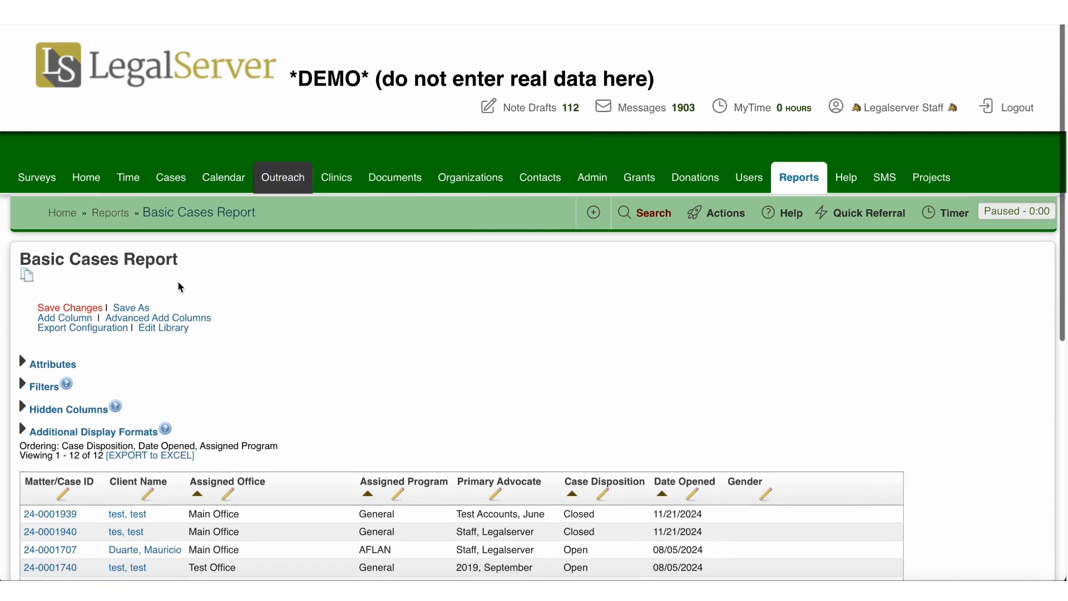
pyautogui.click(173, 314)
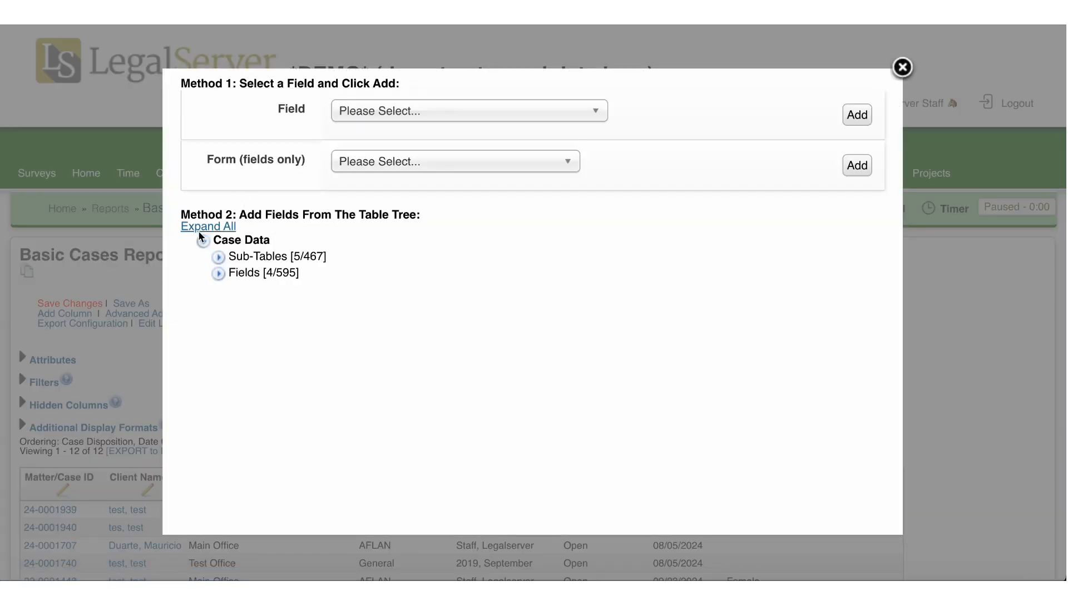
pyautogui.click(219, 257)
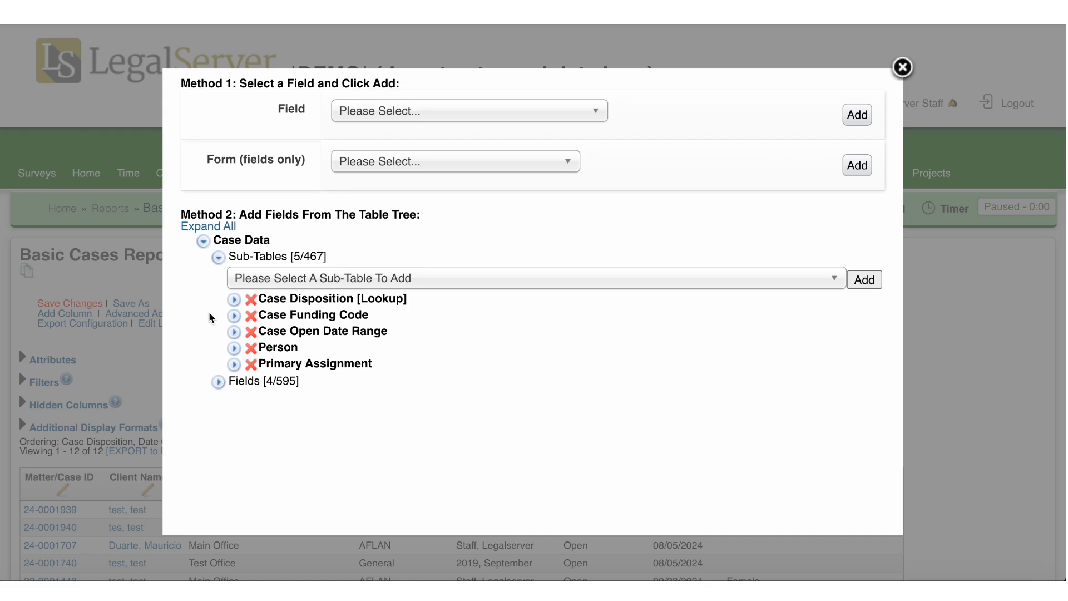
pyautogui.click(469, 284)
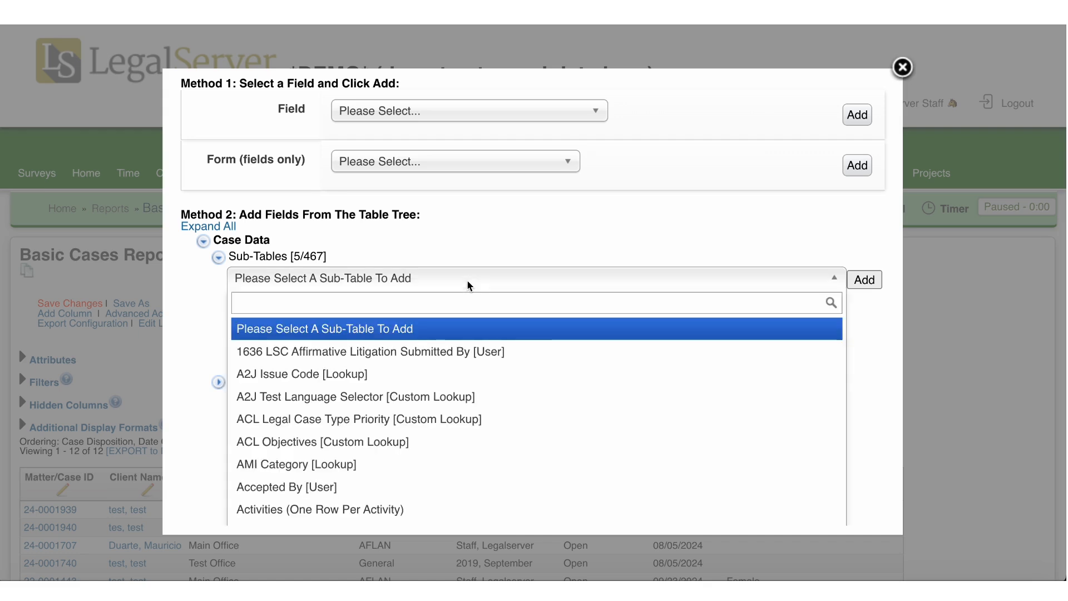
pyautogui.write('fami')
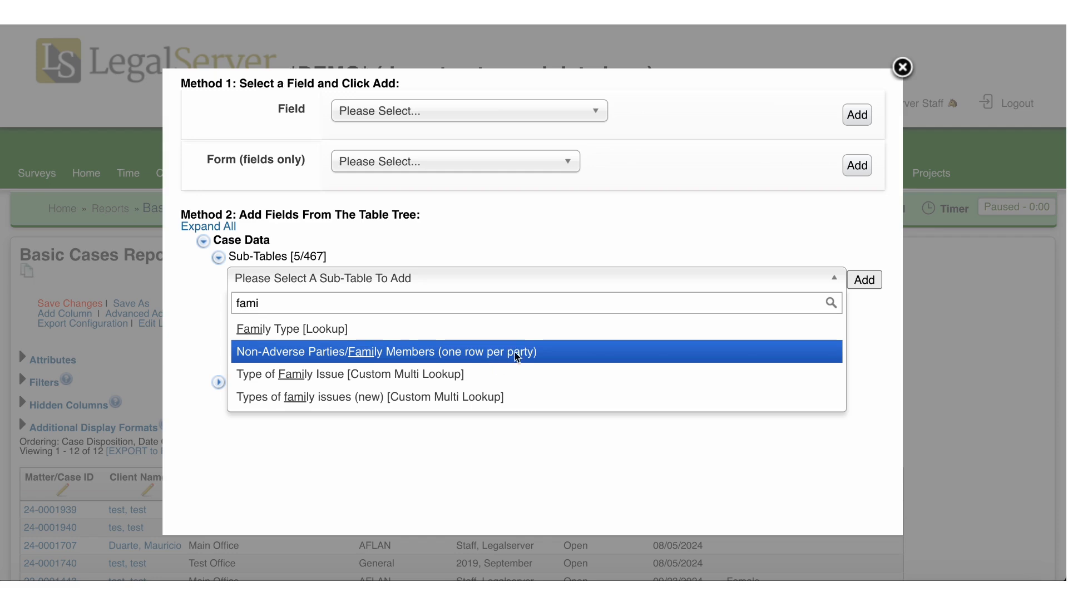
# Step: Replace the sub-table search term with "time" to look for timekeeping tables
pyautogui.press('BackSpace')
pyautogui.press('BackSpace')
pyautogui.press('BackSpace')
pyautogui.press('BackSpace')
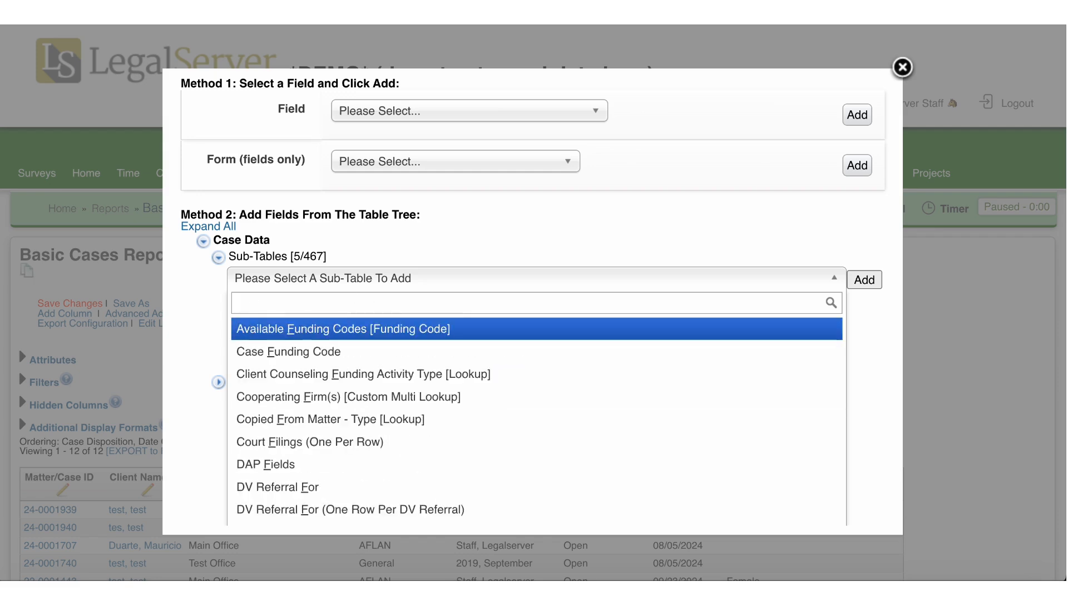
pyautogui.write('time')
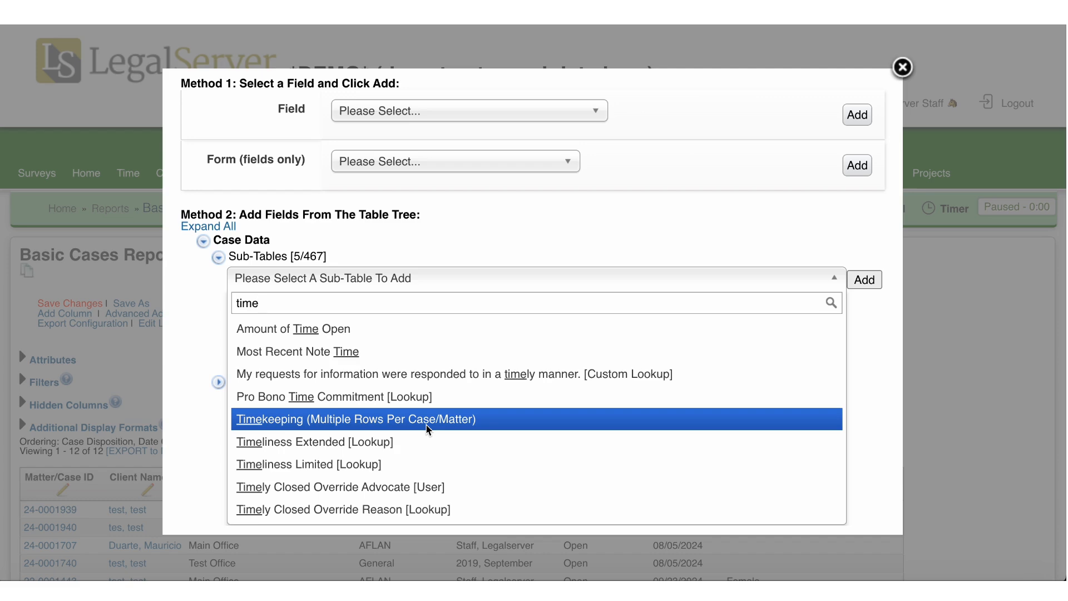
# Step: Search the Case Data sub-tables for "adverse" to look for adverse party tables
pyautogui.press('BackSpace')
pyautogui.press('BackSpace')
pyautogui.press('BackSpace')
pyautogui.press('BackSpace')
pyautogui.write('adverse')
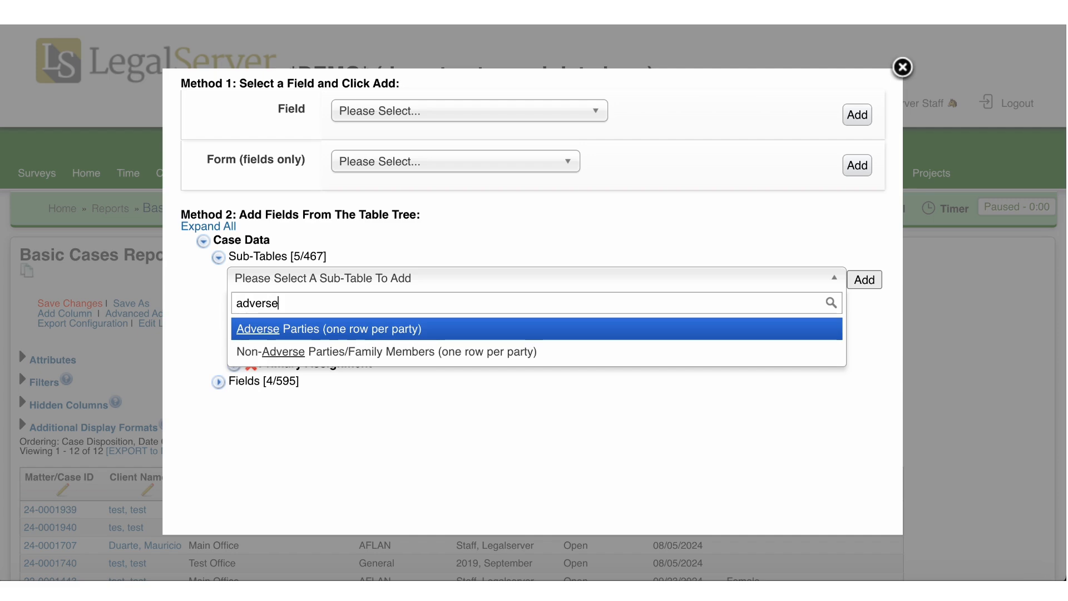
# Step: Add the Adverse Parties (one row per party) sub-table to Case Data and add the Person sub-table beneath it
pyautogui.click(441, 330)
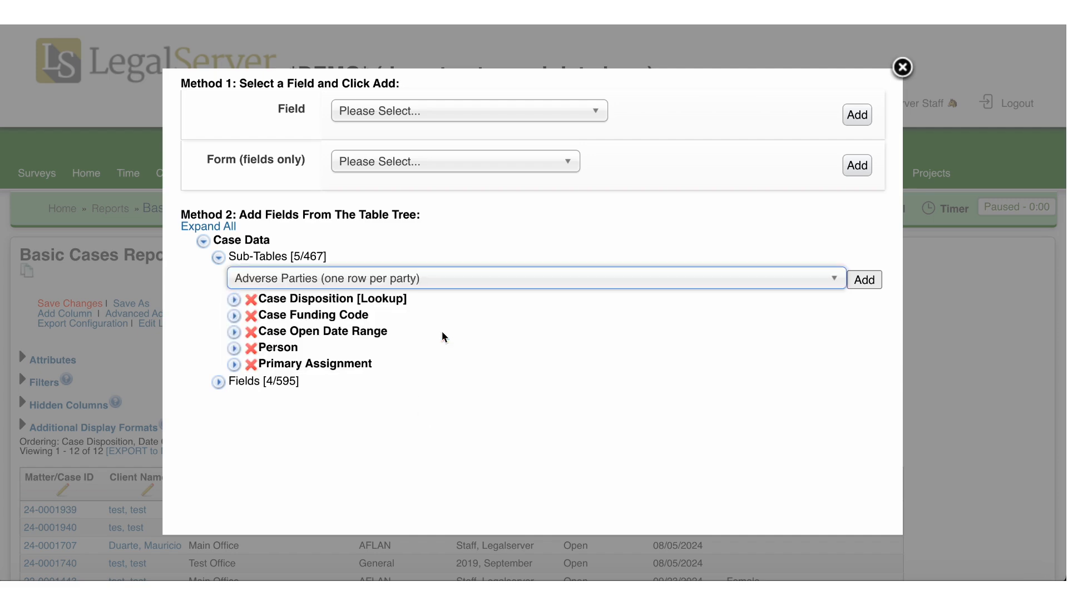
pyautogui.click(872, 283)
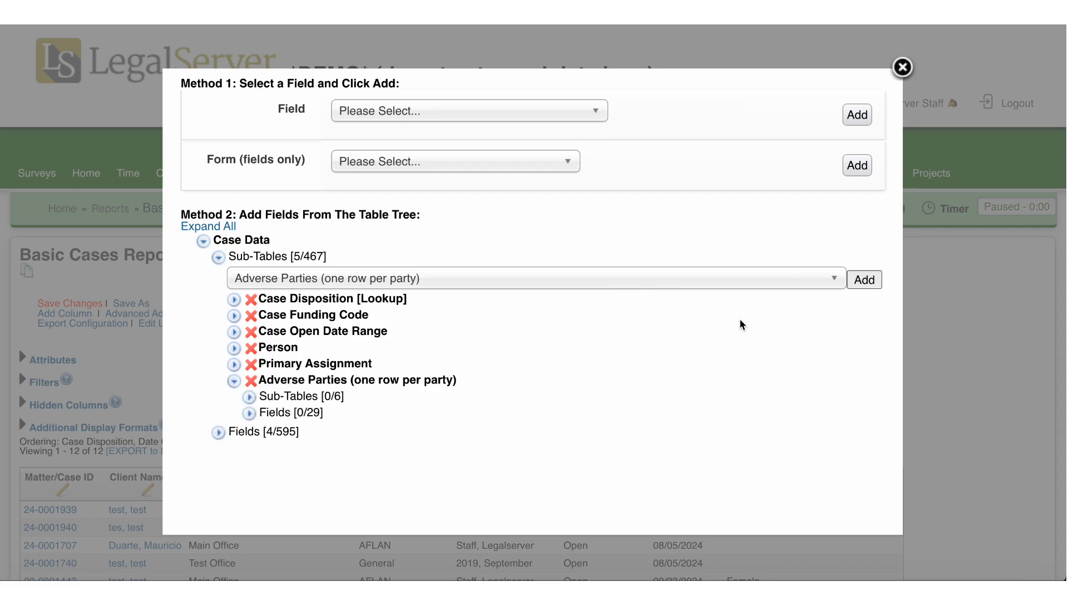
pyautogui.click(249, 397)
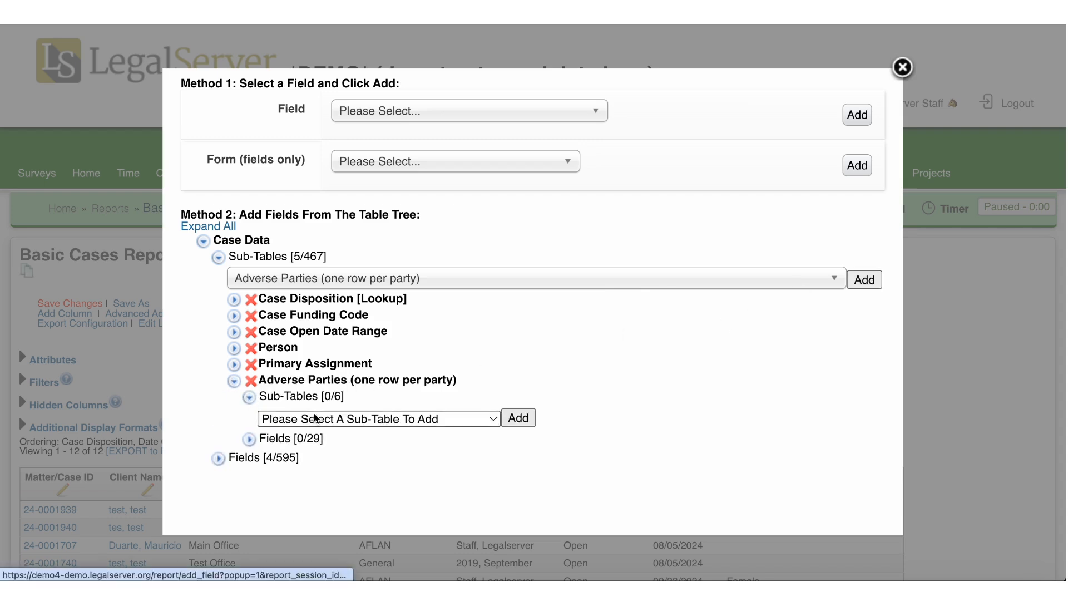
pyautogui.click(312, 419)
pyautogui.click(311, 503)
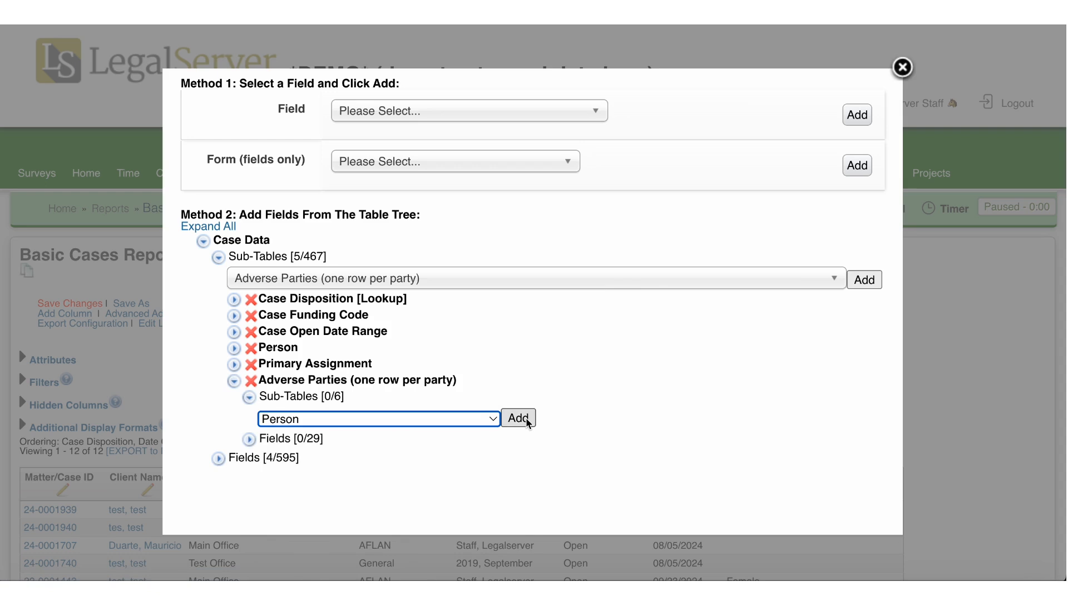
pyautogui.click(518, 418)
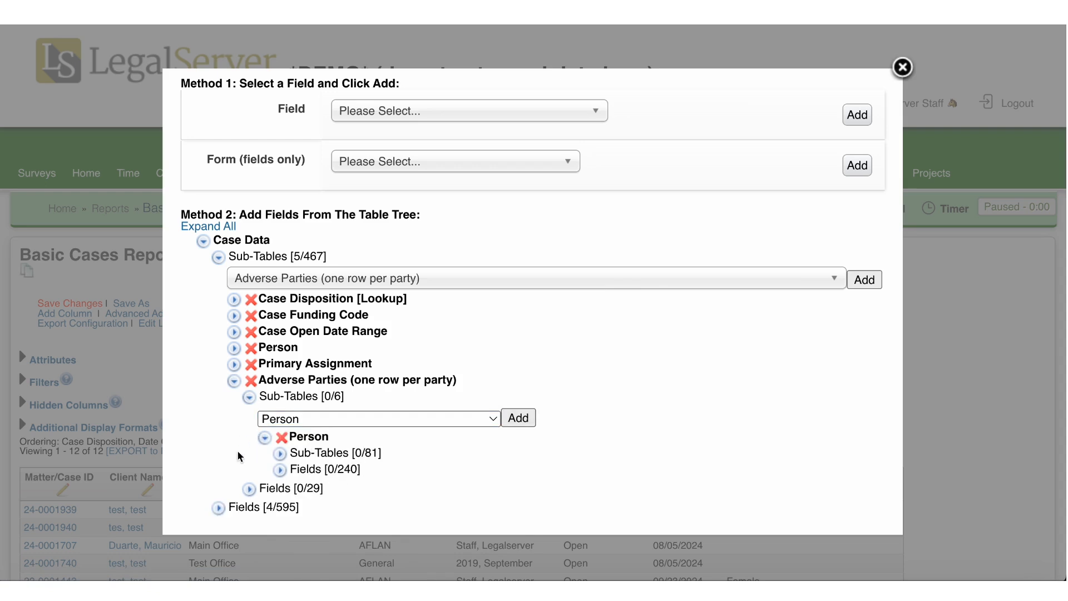
# Step: Add the Full Name (Last, First) field from the adverse parties' Person table to the report and close the column selection
pyautogui.click(280, 469)
pyautogui.scroll(-3, 185, 438)
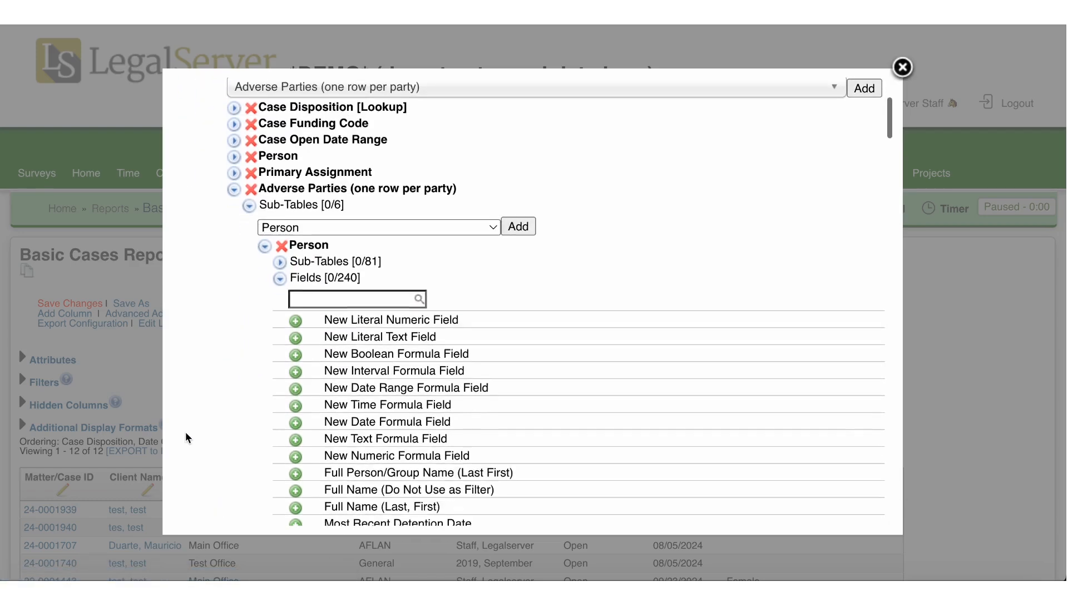
pyautogui.scroll(-2, 185, 438)
pyautogui.click(295, 385)
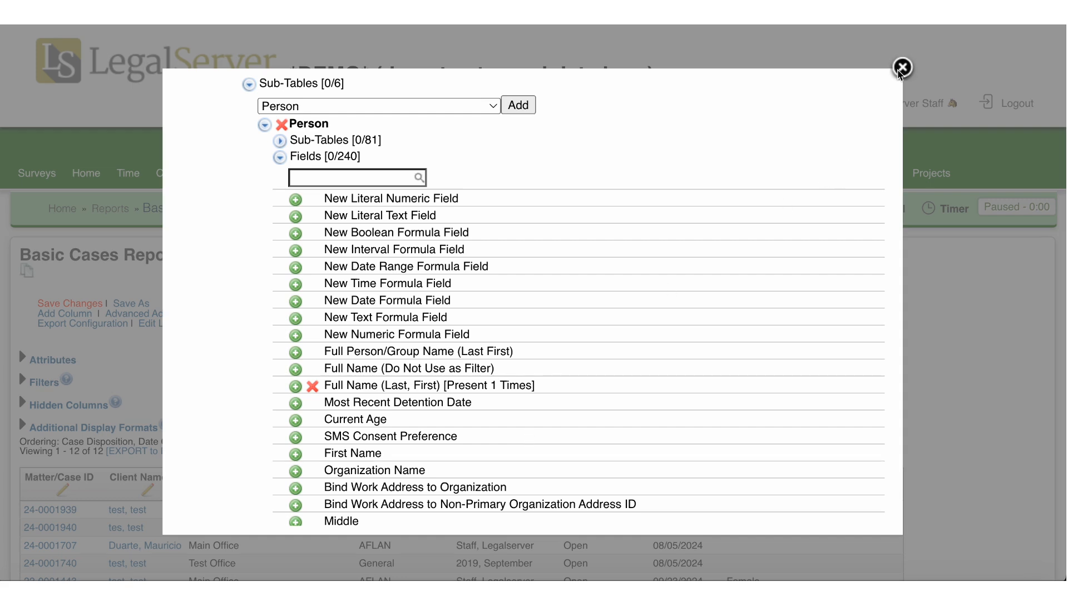
pyautogui.click(902, 67)
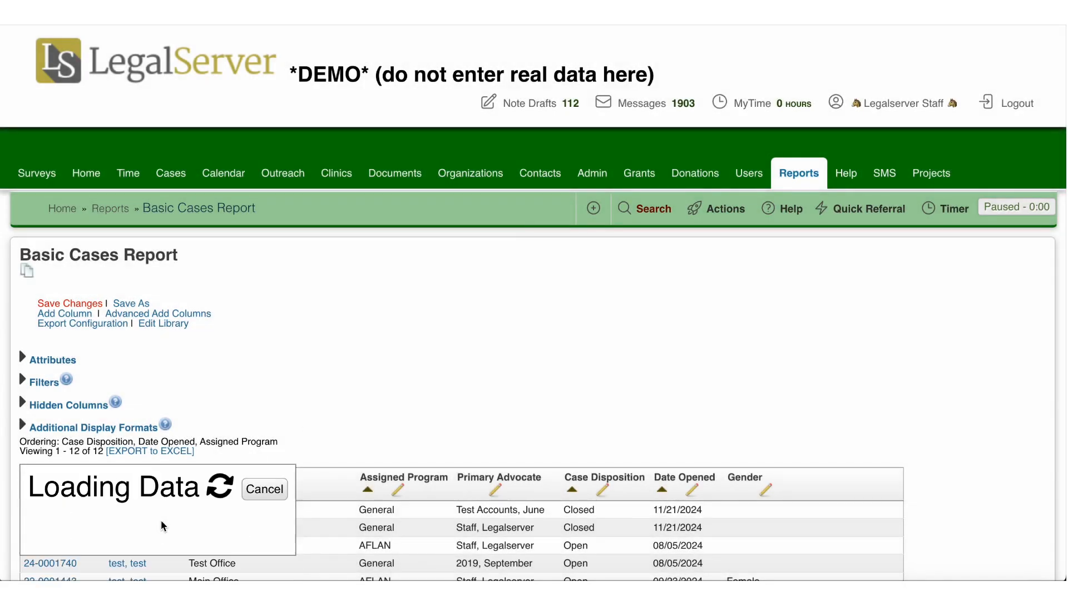
pyautogui.scroll(-3, 847, 377)
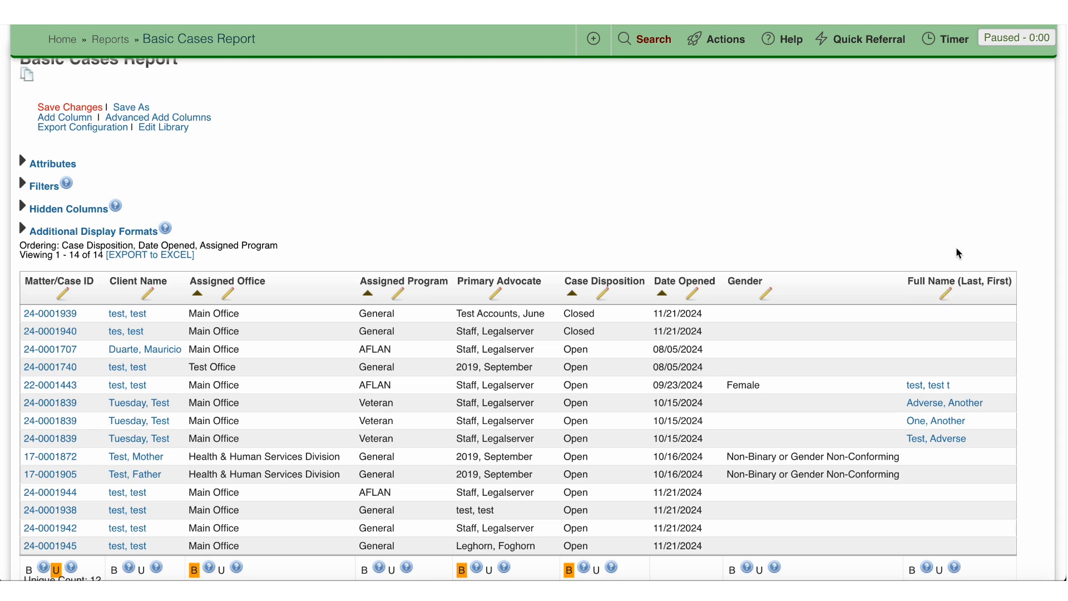
# Step: Rename the Full Name (Last, First) column heading as "Adverse Party Name(s)" and refresh the report
pyautogui.click(945, 293)
pyautogui.click(662, 340)
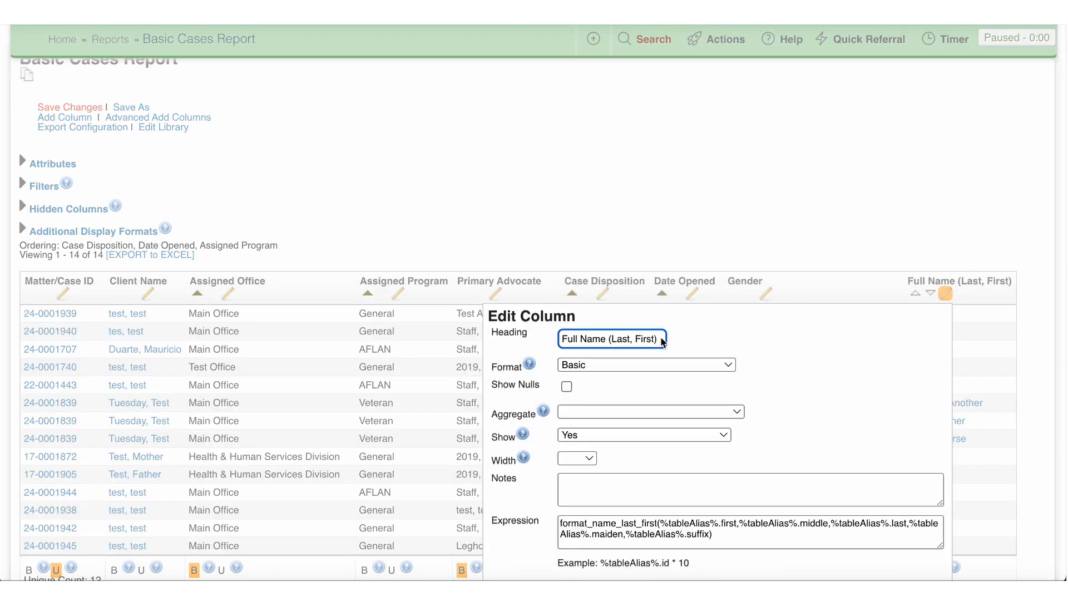
pyautogui.press('BackSpace')
pyautogui.press('BackSpace')
pyautogui.press('BackSpace')
pyautogui.press('BackSpace')
pyautogui.press('BackSpace')
pyautogui.press('BackSpace')
pyautogui.press('BackSpace')
pyautogui.press('BackSpace')
pyautogui.press('BackSpace')
pyautogui.press('BackSpace')
pyautogui.press('BackSpace')
pyautogui.press('BackSpace')
pyautogui.press('BackSpace')
pyautogui.press('BackSpace')
pyautogui.press('BackSpace')
pyautogui.press('BackSpace')
pyautogui.press('BackSpace')
pyautogui.press('BackSpace')
pyautogui.press('BackSpace')
pyautogui.press('BackSpace')
pyautogui.press('BackSpace')
pyautogui.press('BackSpace')
pyautogui.press('BackSpace')
pyautogui.write('Adv')
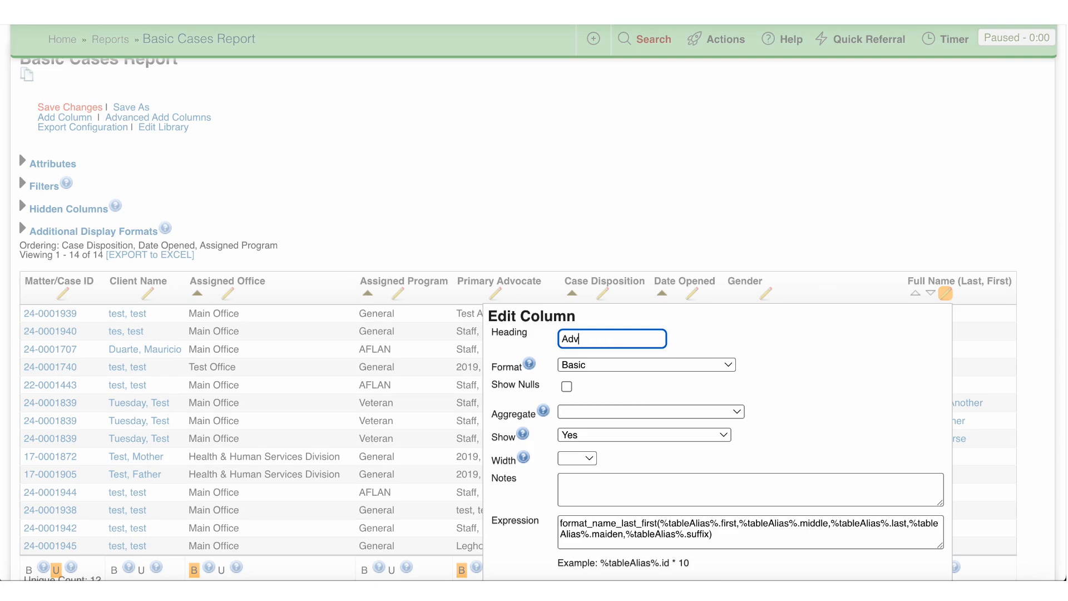
pyautogui.write('erse Party Name(s)')
pyautogui.scroll(-5, 754, 377)
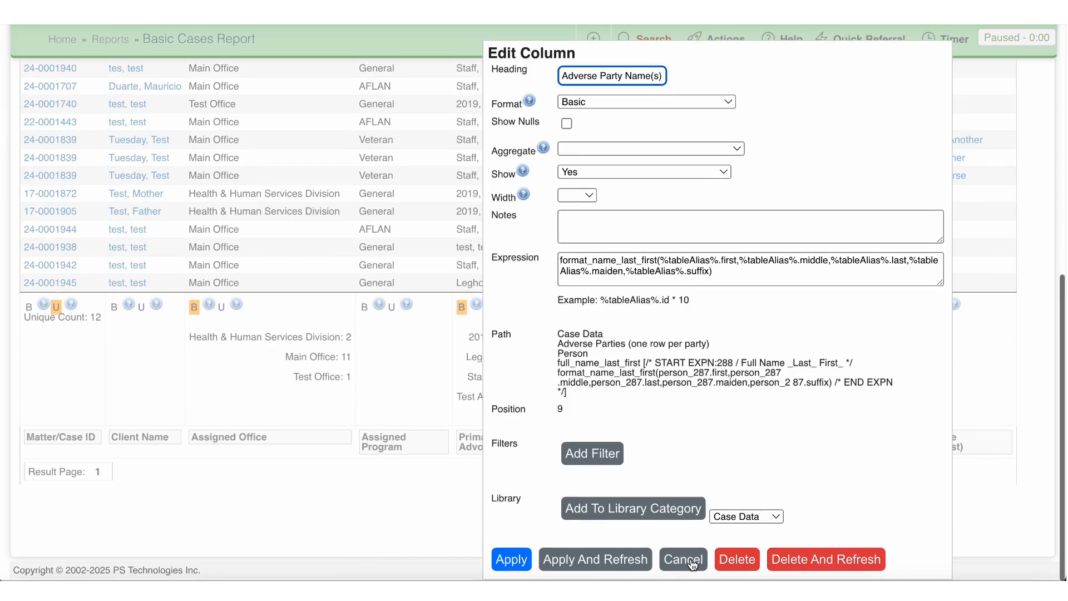
pyautogui.click(630, 569)
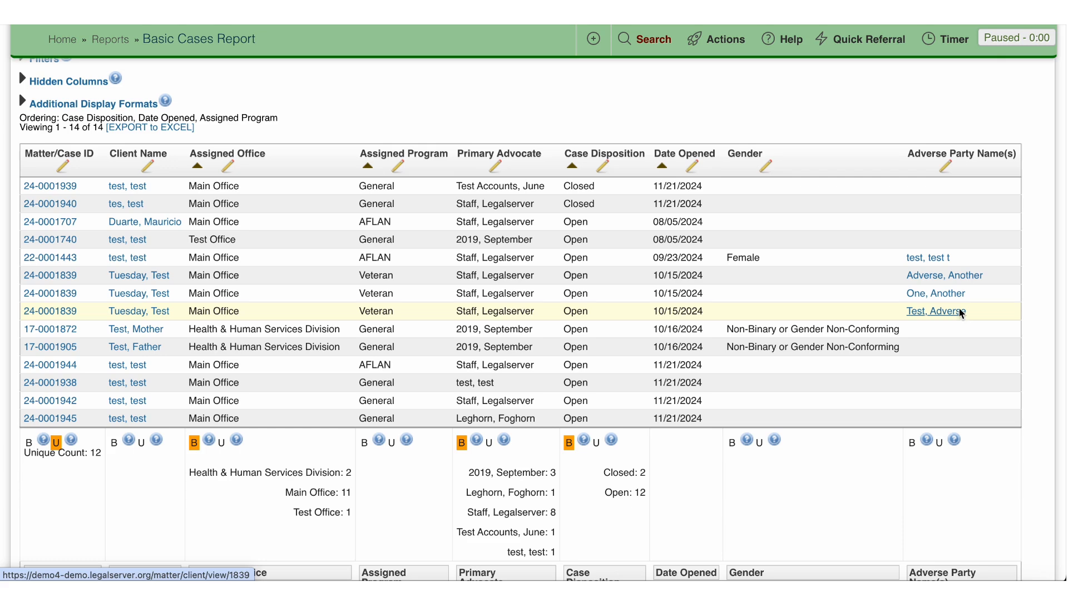
# Step: Set the Adverse Party Name(s) column's aggregate to Text Join and refresh the report
pyautogui.click(946, 165)
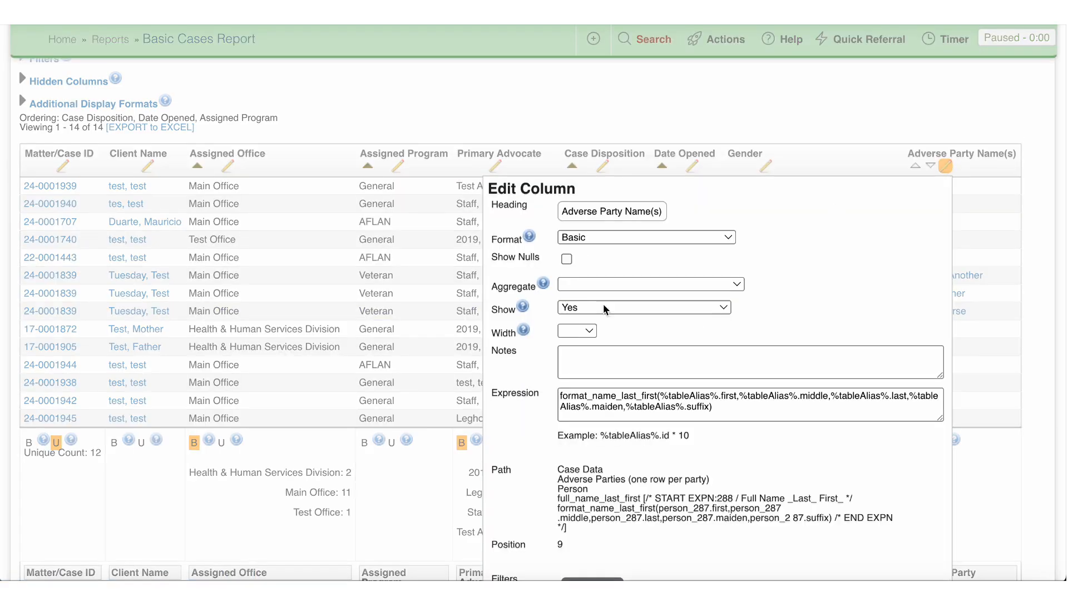
pyautogui.moveTo(540, 283)
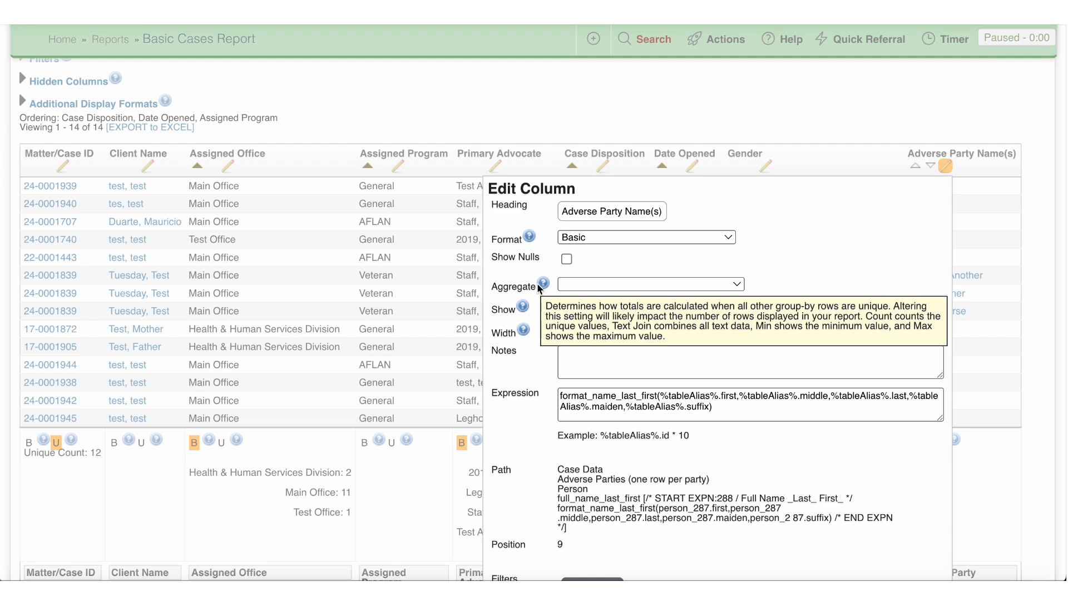
pyautogui.click(603, 286)
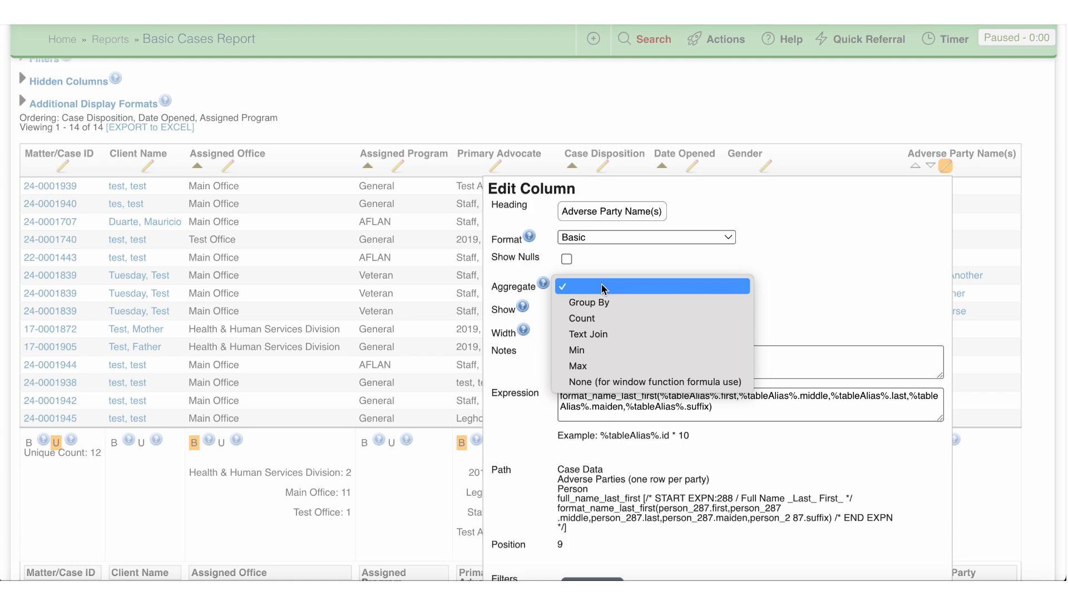
pyautogui.click(615, 336)
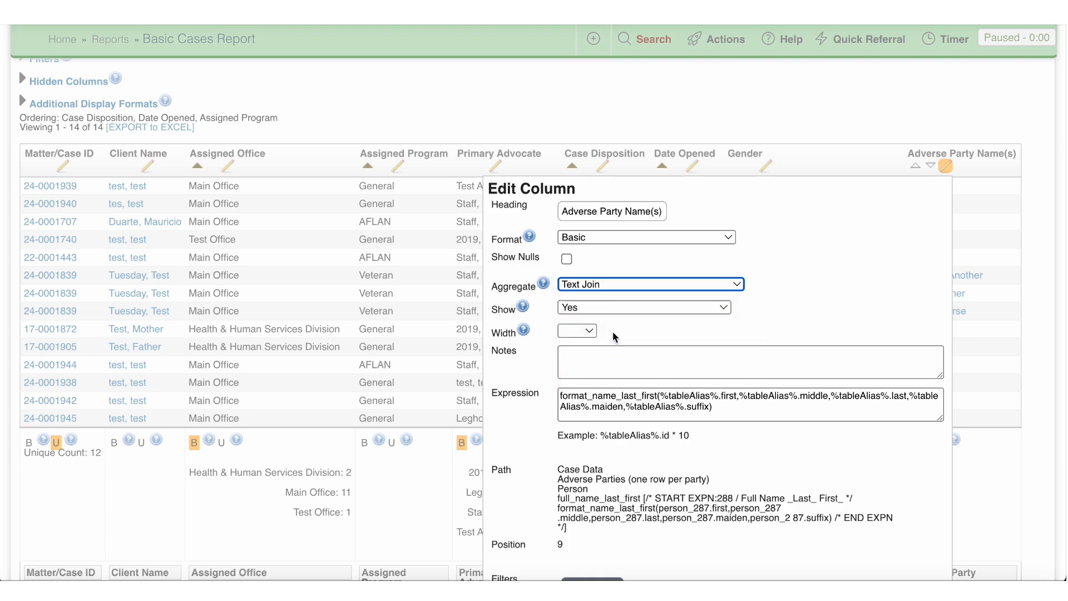
pyautogui.scroll(-3, 645, 356)
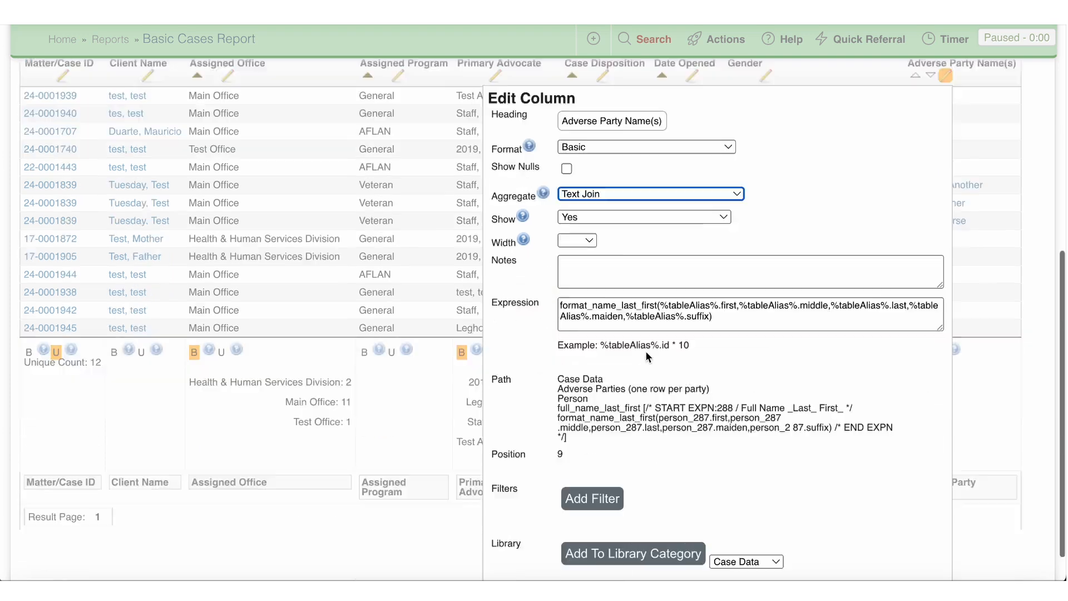
pyautogui.click(595, 560)
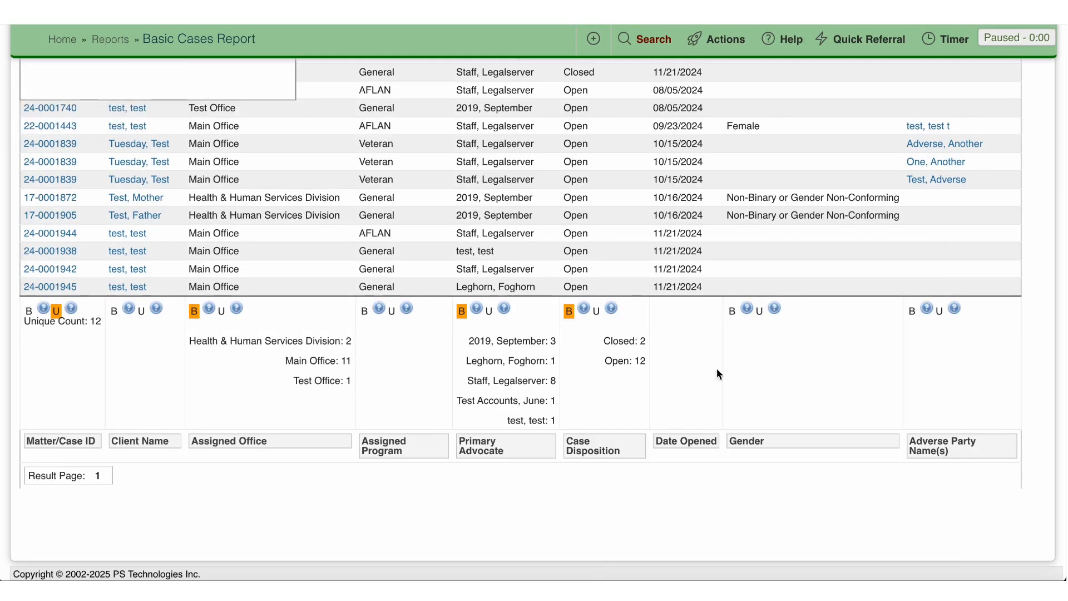
pyautogui.scroll(3, 716, 374)
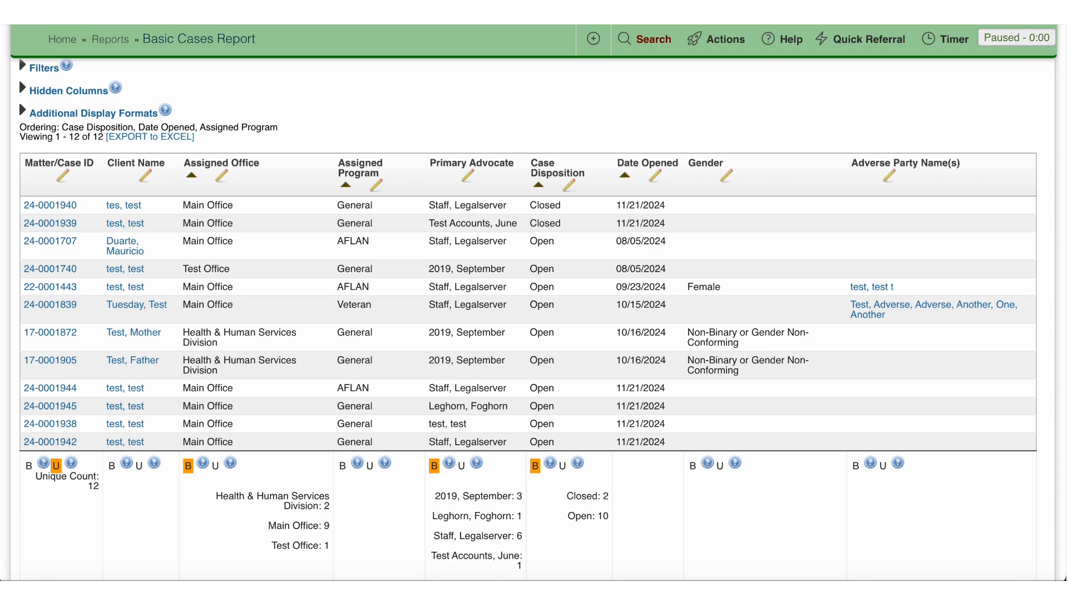
# Step: Expand the list of hidden columns and save the changes to the report
pyautogui.scroll(3, 65, 180)
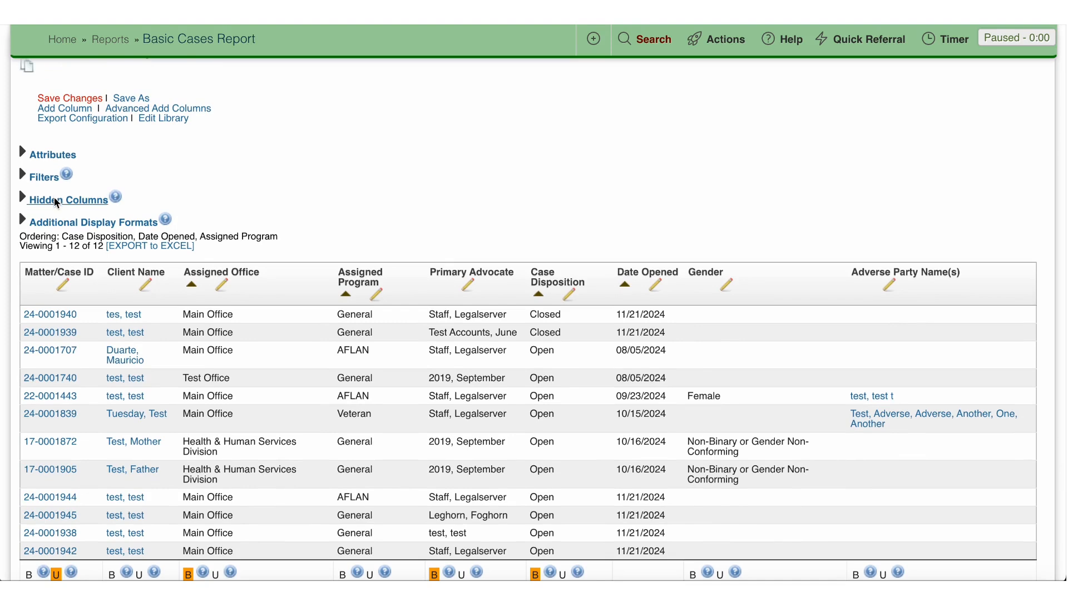
pyautogui.click(55, 200)
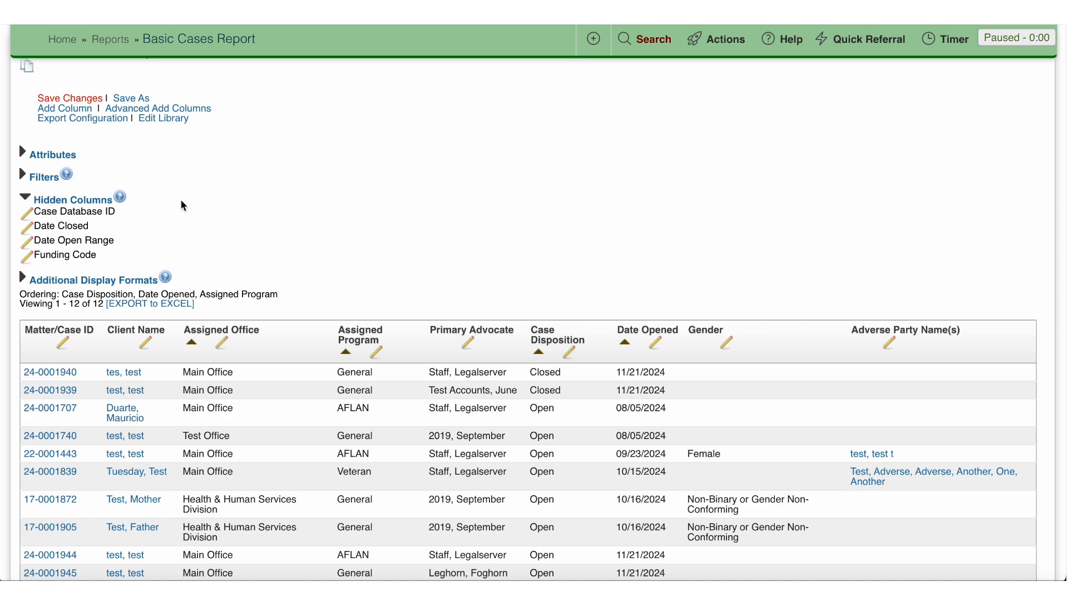
pyautogui.click(71, 99)
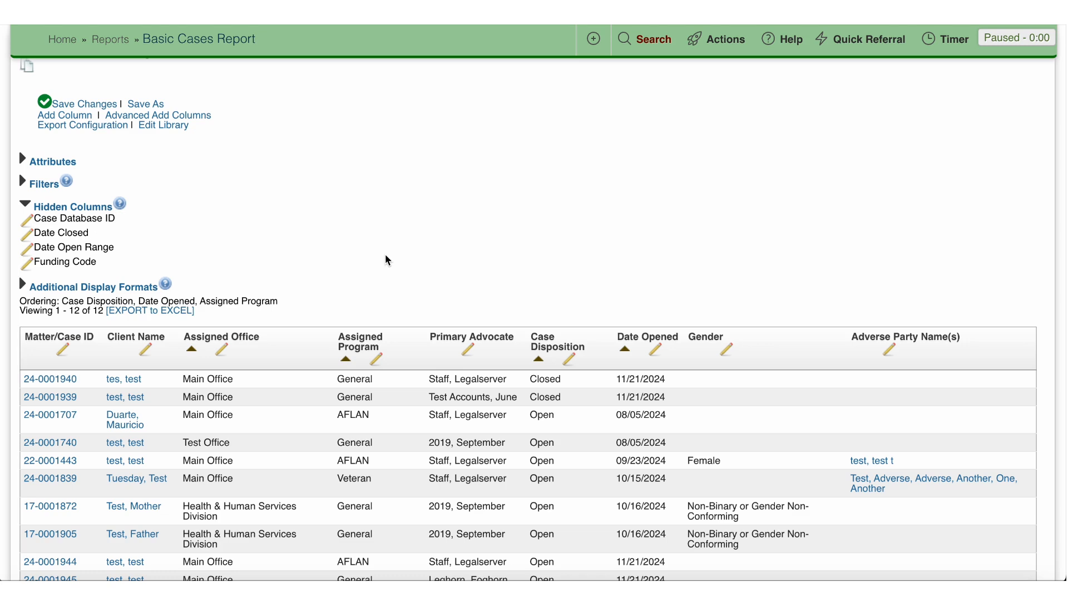
# Step: Collapse the hidden columns and expand the report's filters
pyautogui.click(60, 207)
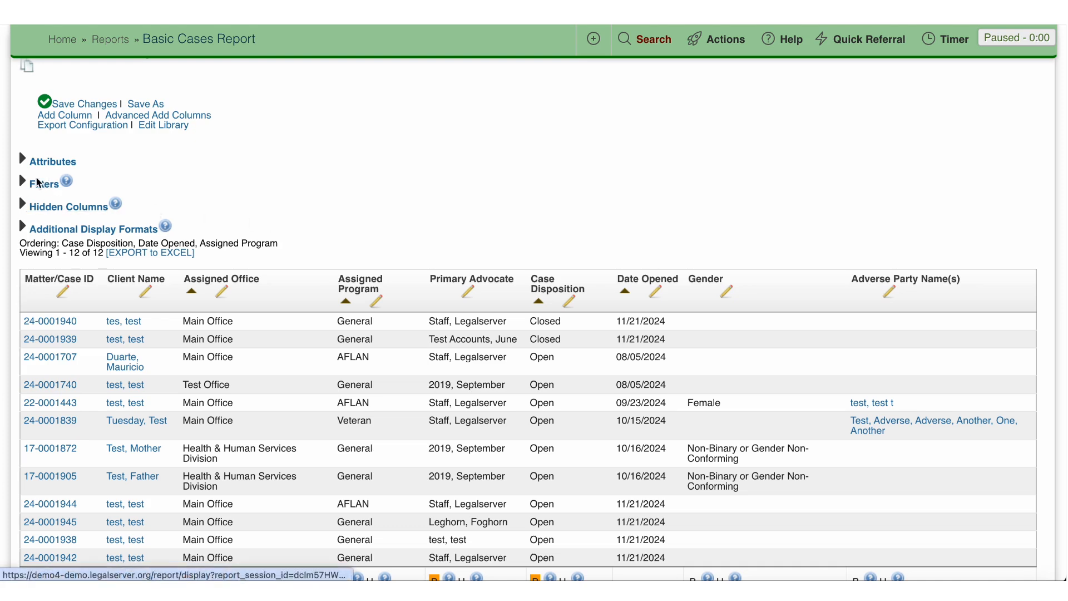
pyautogui.click(47, 185)
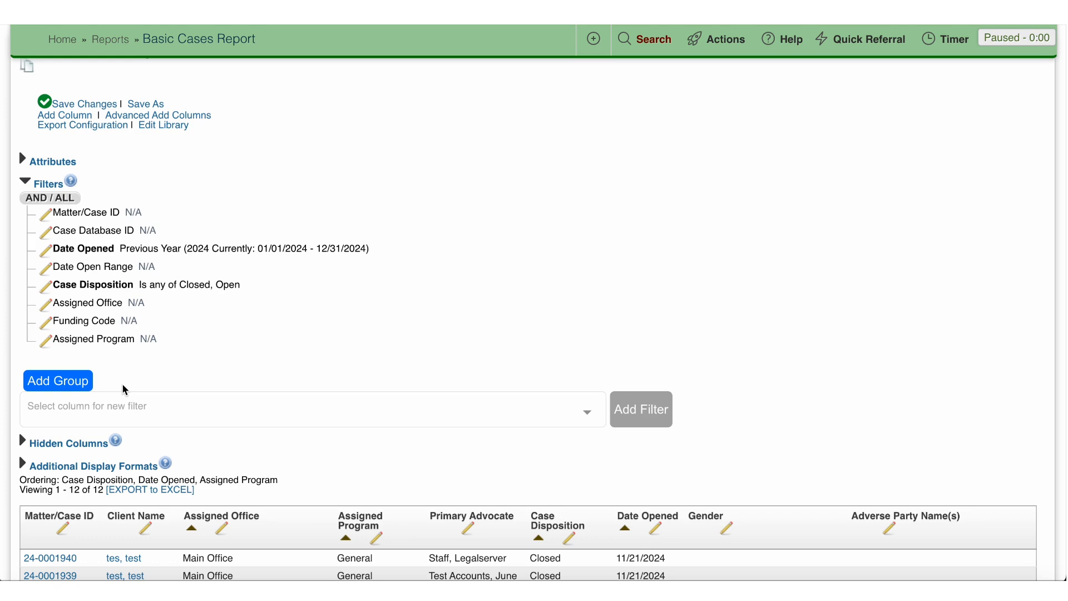
# Step: Try repositioning the Assigned Program filter and switching the logic of the AND / ALL filter group
pyautogui.moveTo(112, 339); pyautogui.dragTo(193, 329)
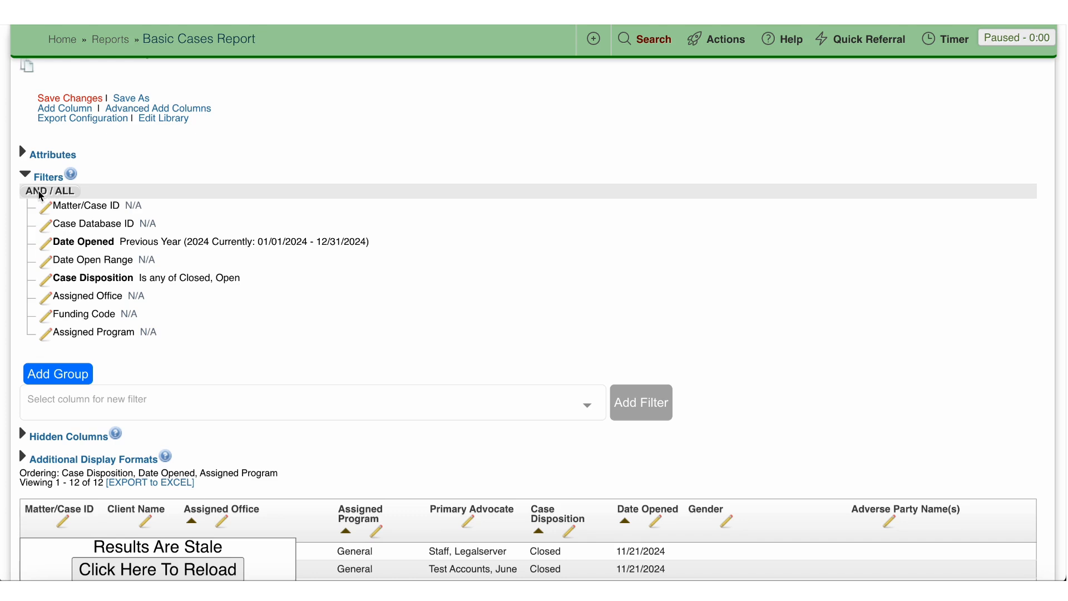
pyautogui.click(41, 195)
pyautogui.click(41, 195)
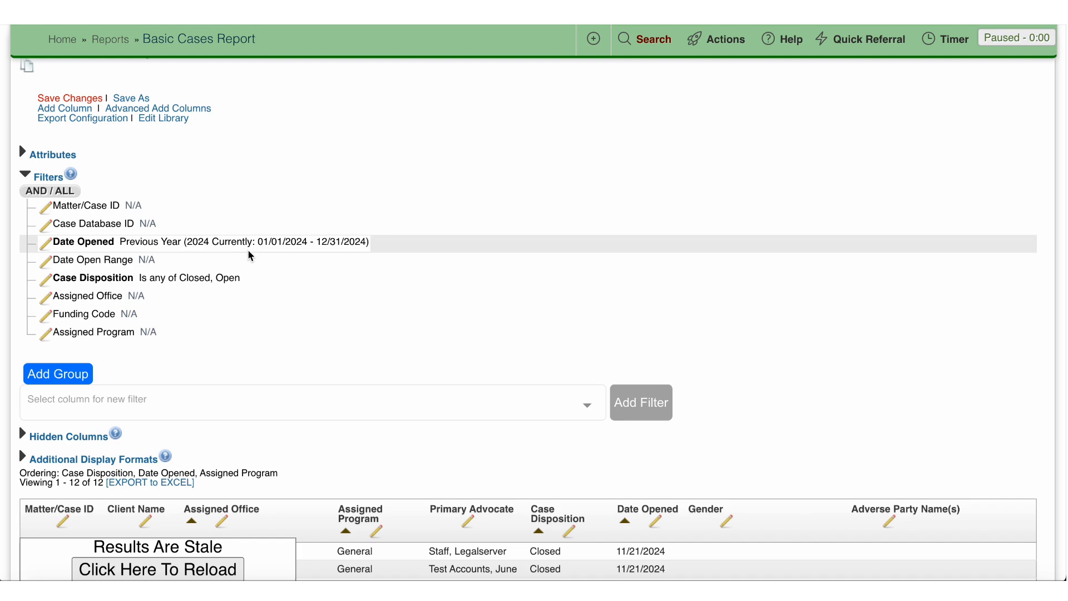
# Step: Set the Assigned Office filter to Main Office and refresh the report
pyautogui.scroll(-2, 250, 256)
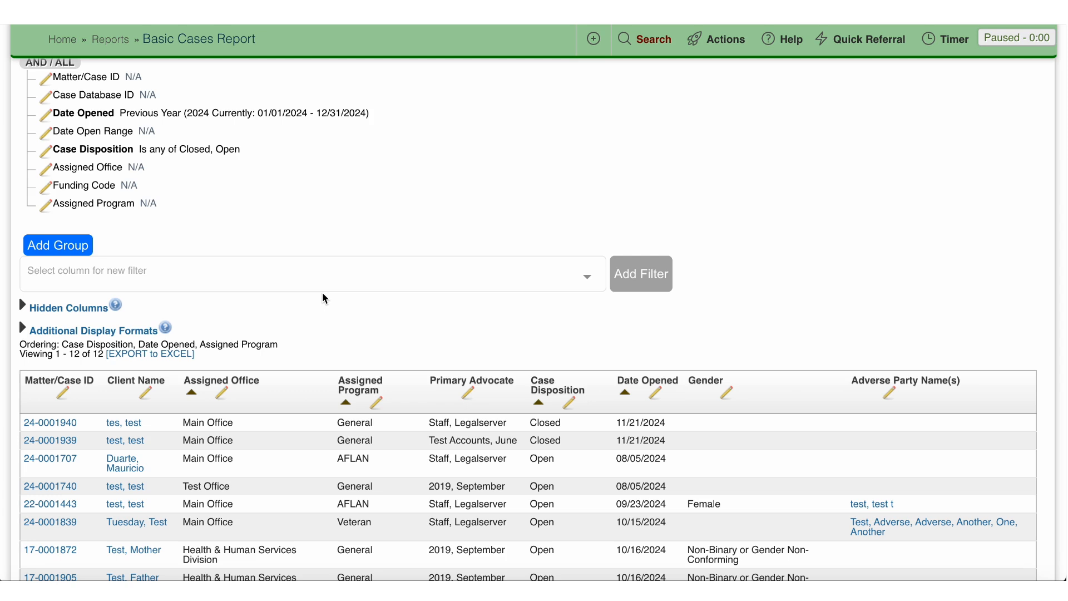
pyautogui.click(46, 168)
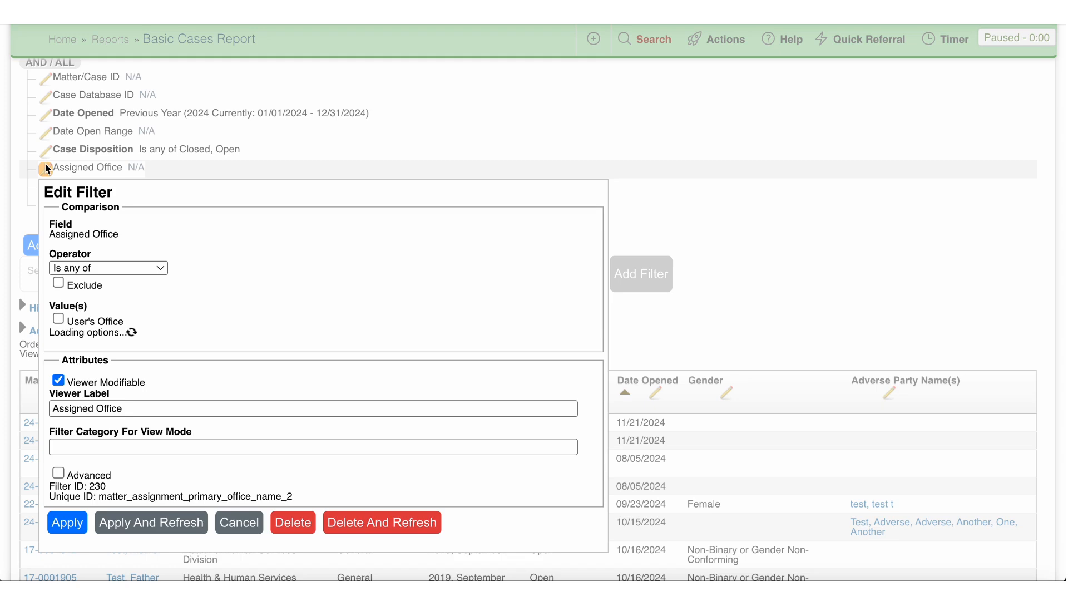
pyautogui.click(185, 344)
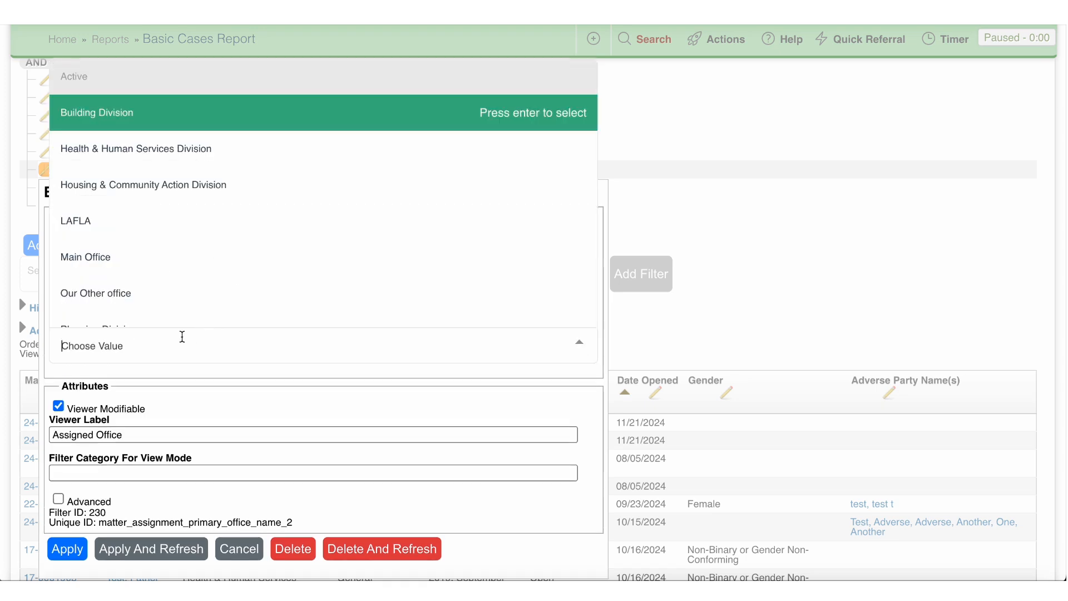
pyautogui.click(144, 267)
pyautogui.click(170, 551)
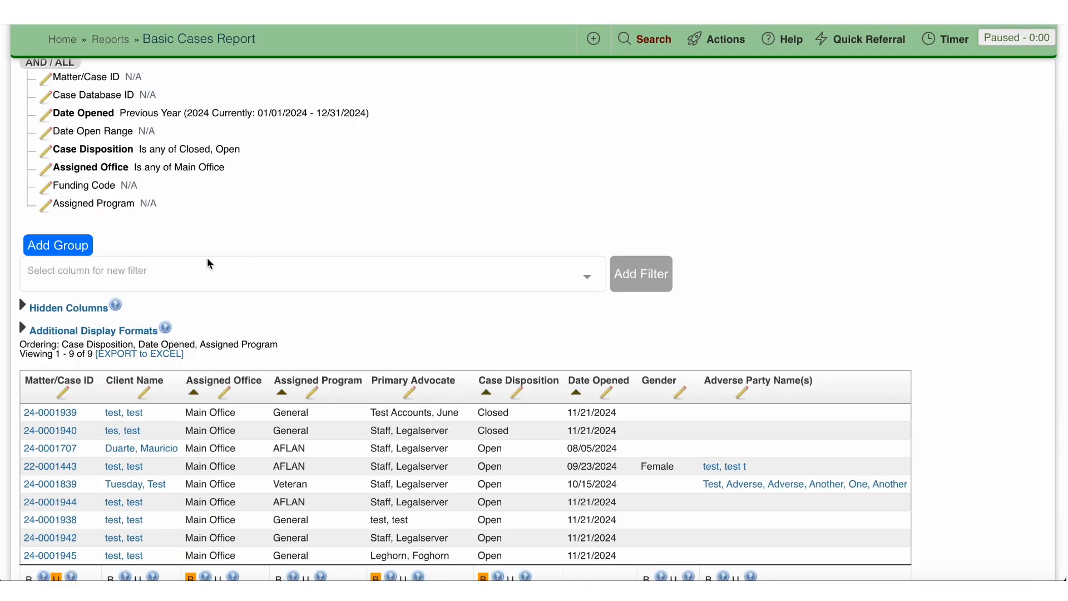
# Step: Set the Assigned Program filter to General, refresh the report and review the filtered cases
pyautogui.click(43, 204)
pyautogui.click(162, 380)
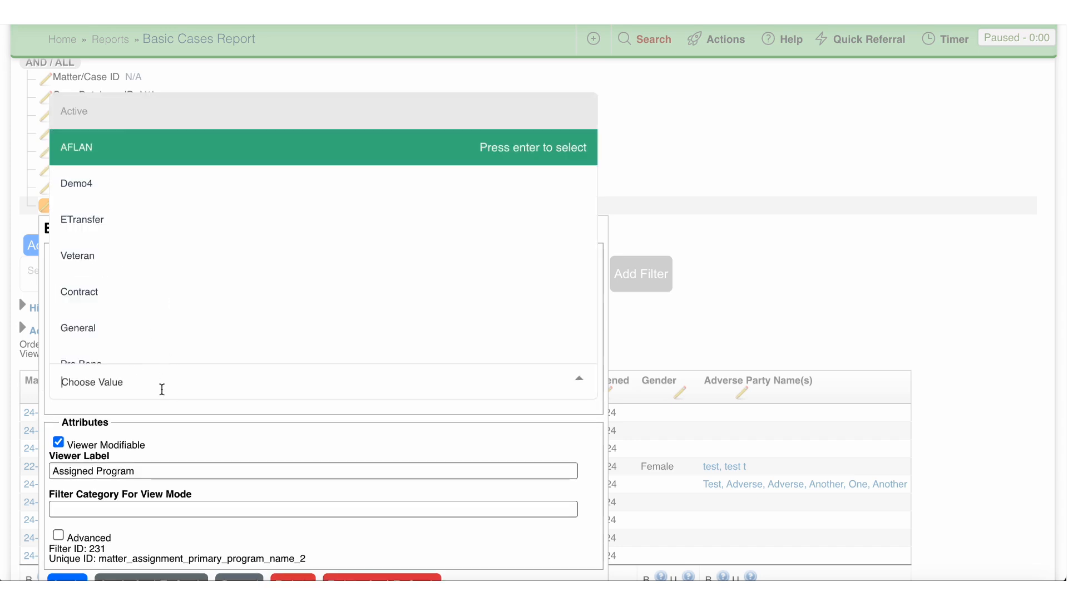
pyautogui.click(135, 326)
pyautogui.scroll(-2, 179, 528)
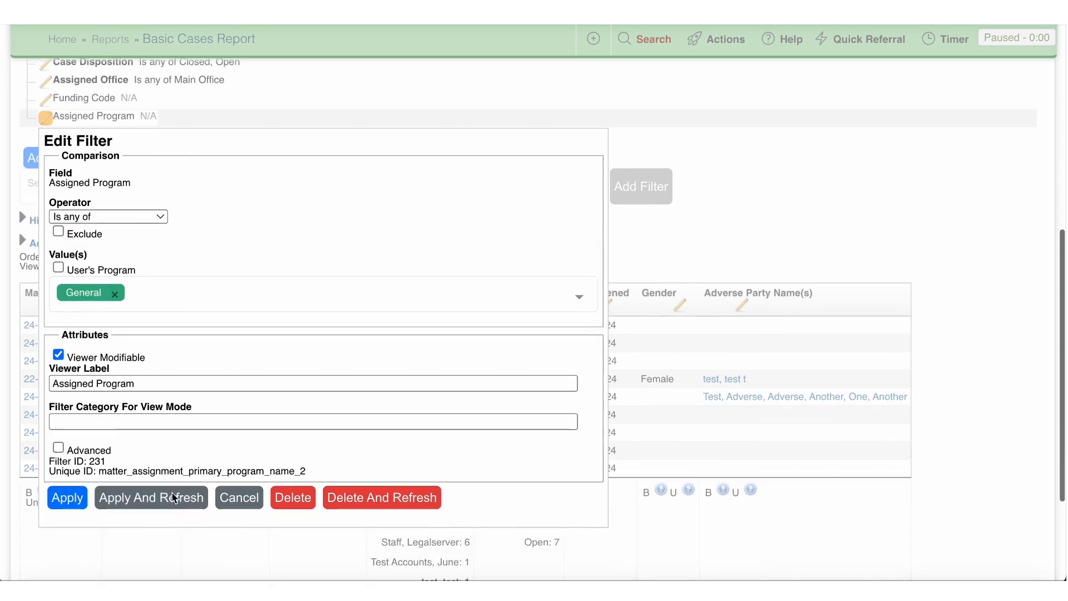
pyautogui.click(174, 497)
pyautogui.scroll(3, 136, 172)
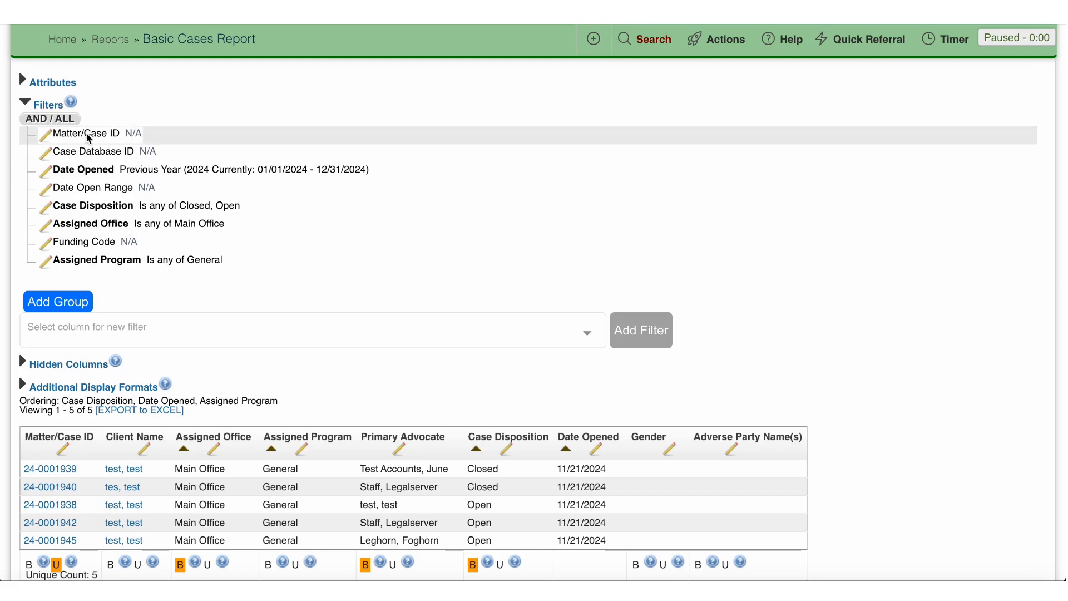
pyautogui.scroll(-2, 486, 330)
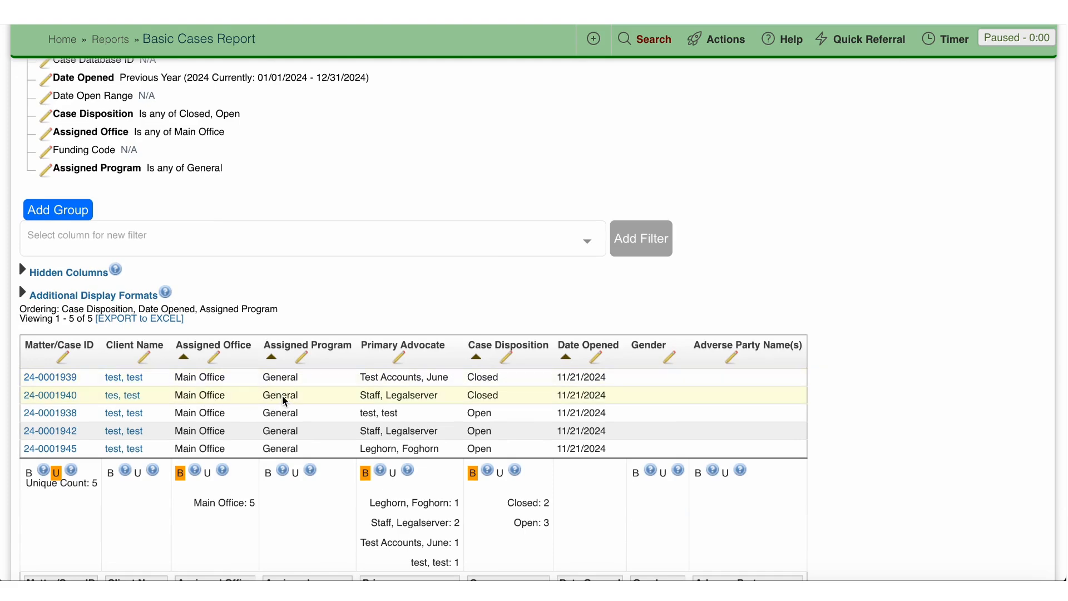
# Step: Add a filter group and move the Assigned Program and Assigned Office filters into it
pyautogui.scroll(2, 284, 400)
pyautogui.click(66, 317)
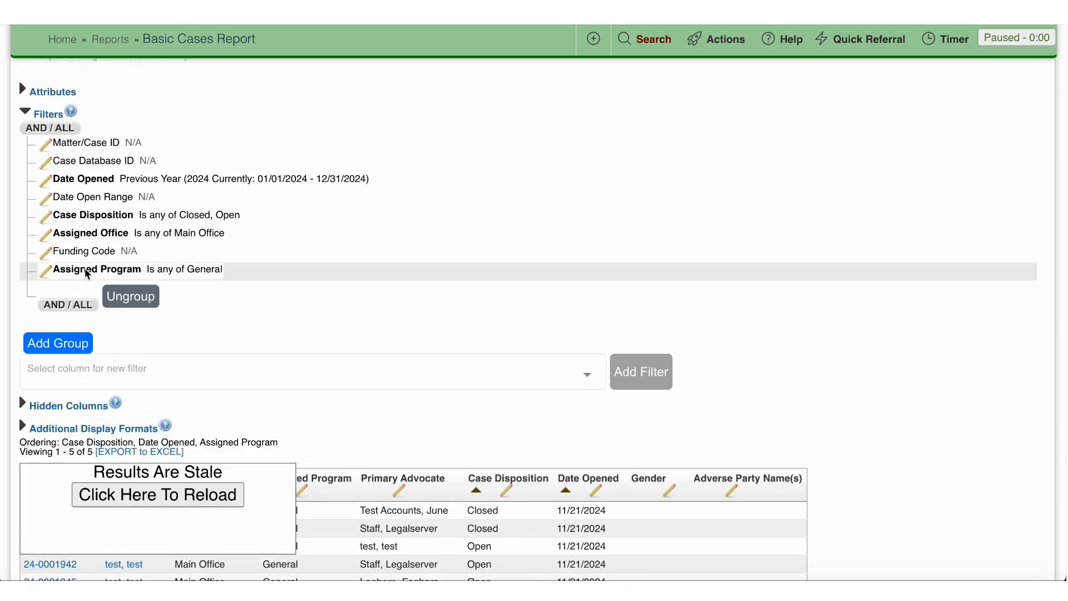
pyautogui.moveTo(87, 274); pyautogui.dragTo(114, 294)
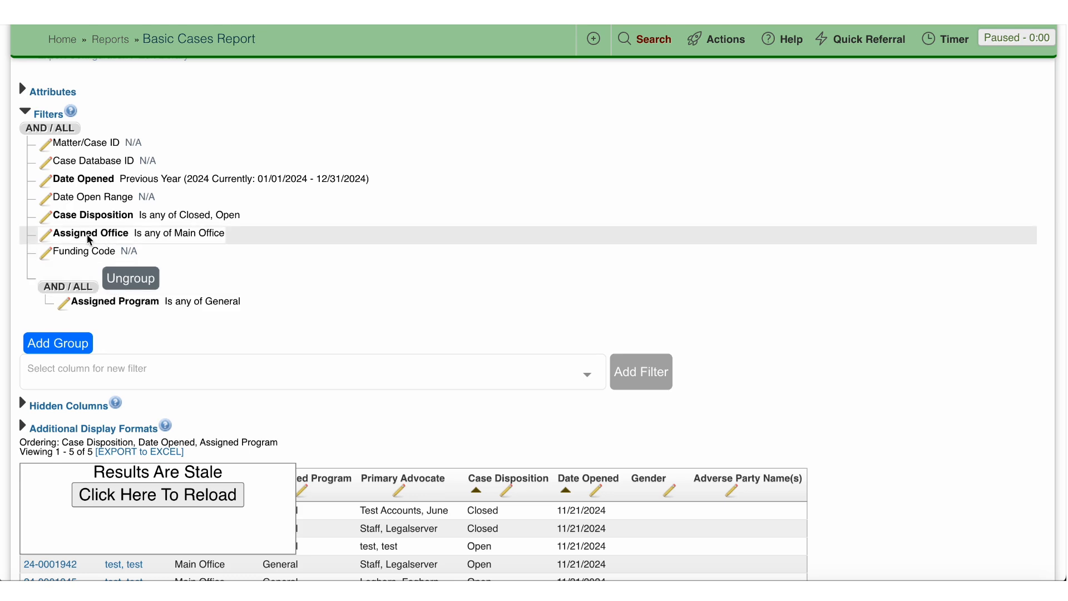
pyautogui.moveTo(87, 237); pyautogui.dragTo(44, 309)
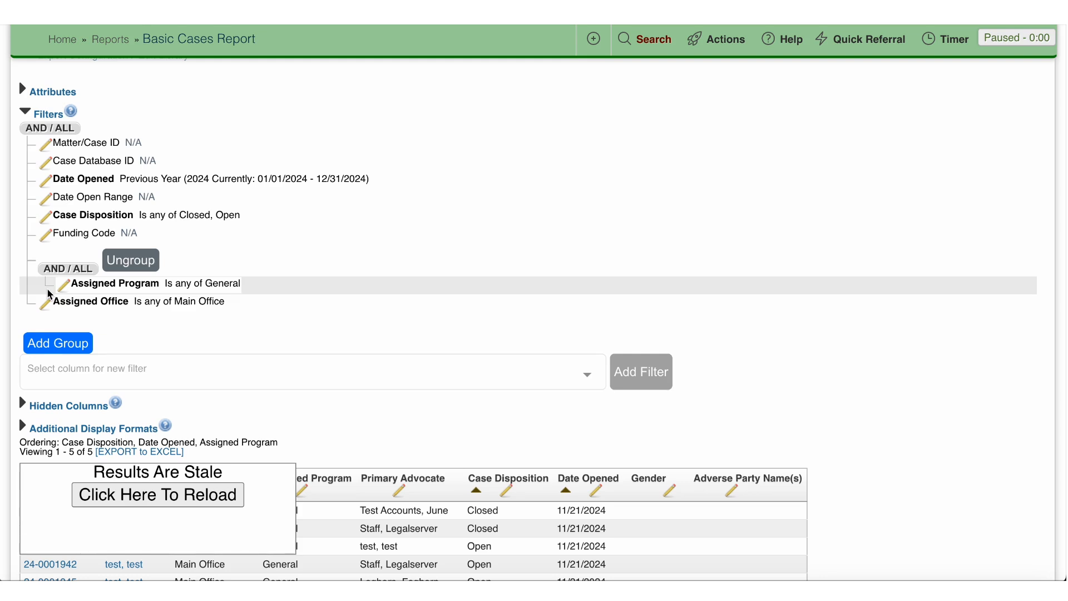
pyautogui.moveTo(80, 310)
pyautogui.mouseDown()
pyautogui.moveTo(101, 311)
pyautogui.moveTo(20, 305)
pyautogui.moveTo(62, 301)
pyautogui.moveTo(65, 322)
pyautogui.mouseUp()
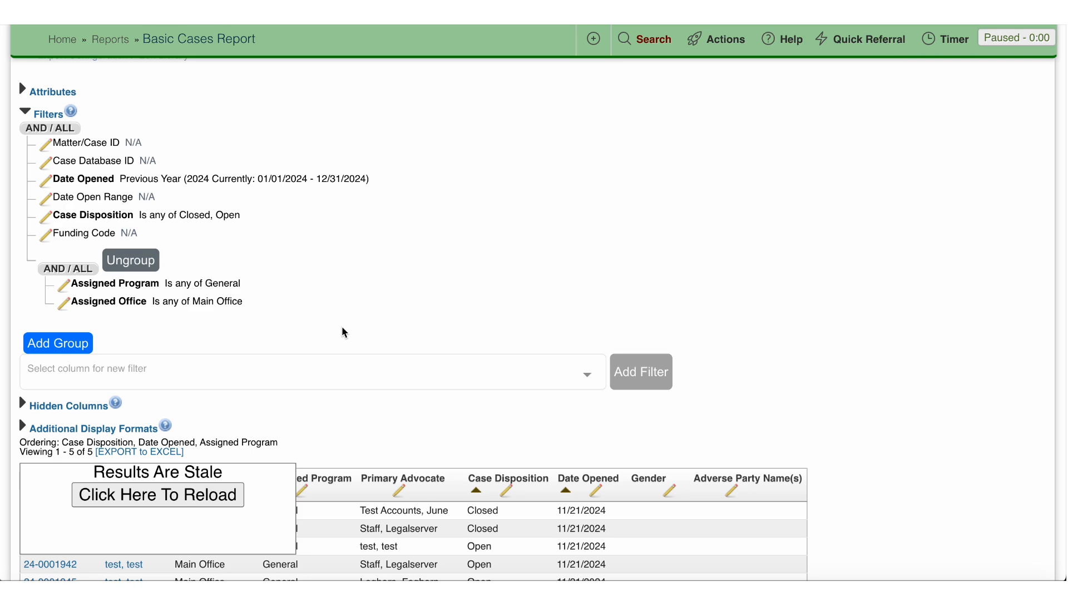
# Step: Switch the new filter group's logic to OR / ANY and review the resulting cases
pyautogui.click(68, 269)
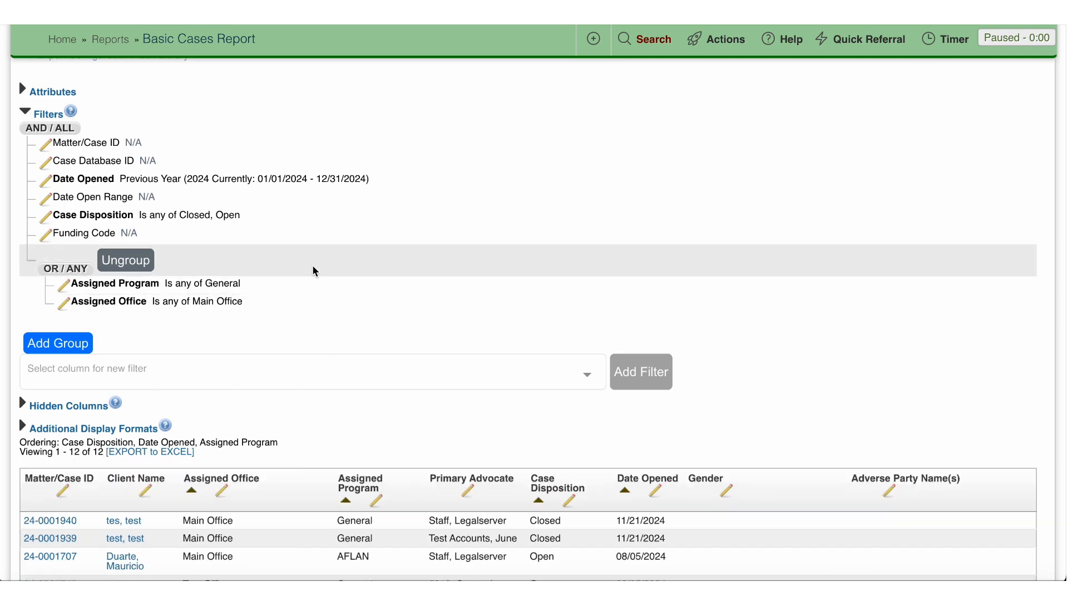
pyautogui.scroll(-3, 320, 267)
pyautogui.scroll(-2, 323, 300)
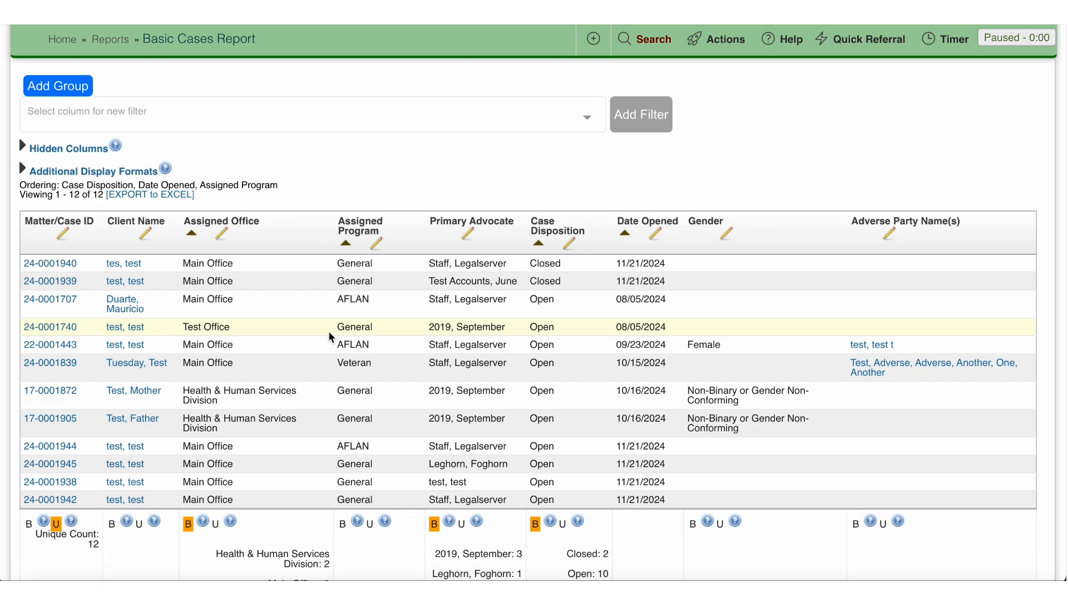
# Step: Ungroup the OR / ANY filters, clear the Assigned Program filter's value and refresh the report
pyautogui.scroll(6, 332, 338)
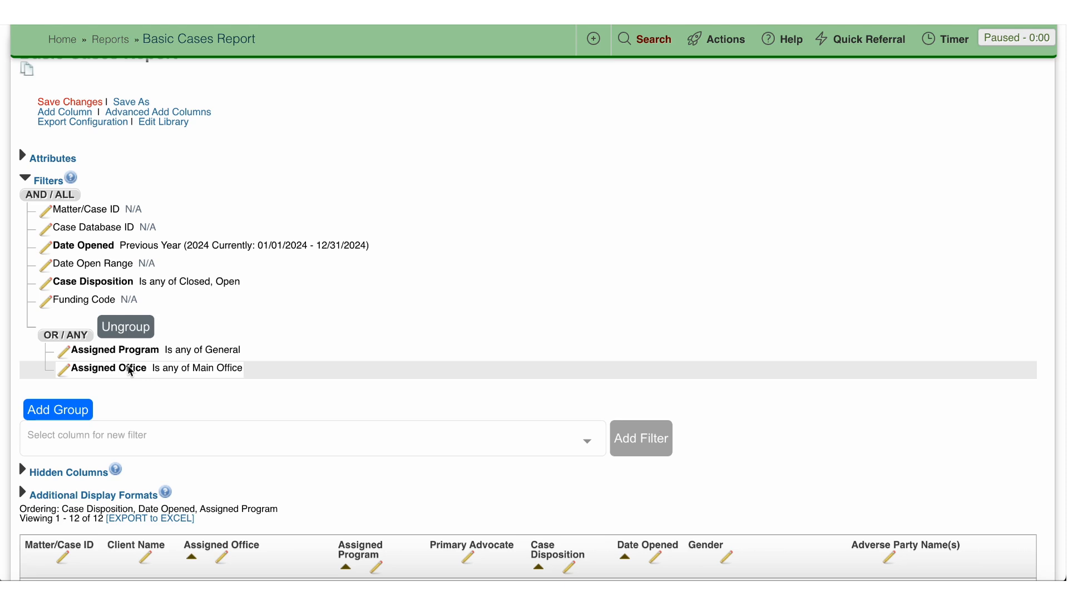
pyautogui.click(131, 328)
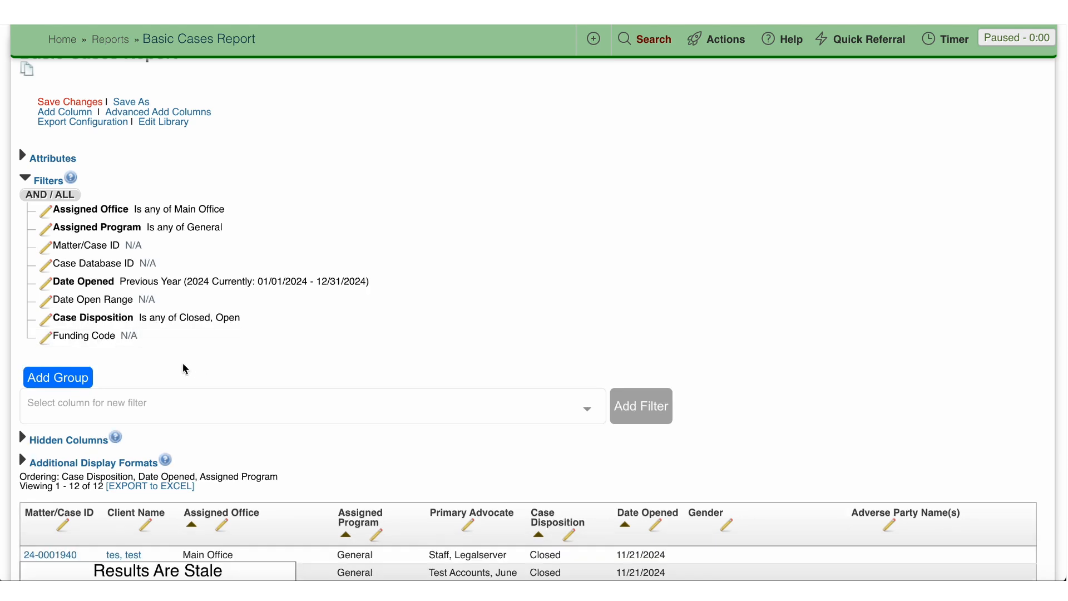
pyautogui.click(46, 228)
pyautogui.click(115, 406)
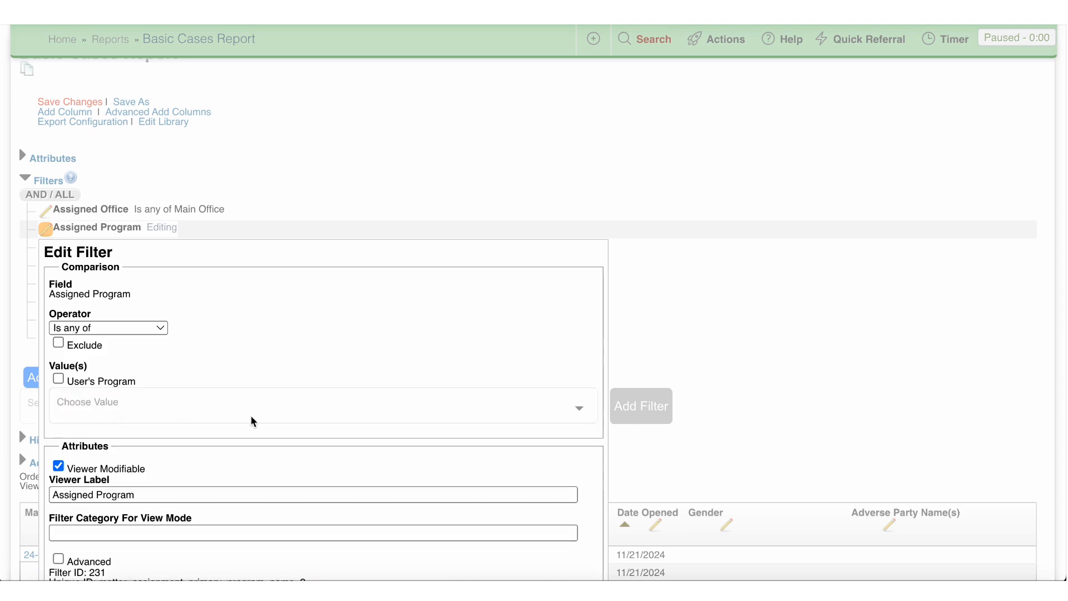
pyautogui.scroll(-3, 251, 421)
pyautogui.click(159, 457)
pyautogui.click(160, 458)
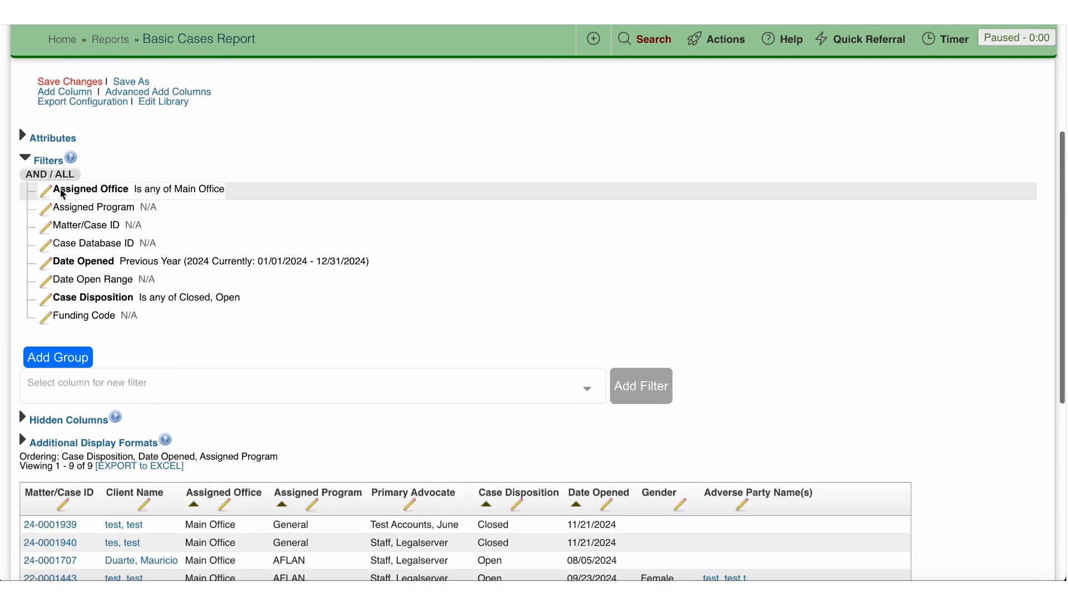
# Step: Clear the Assigned Office filter's value and refresh the report
pyautogui.click(58, 189)
pyautogui.click(131, 284)
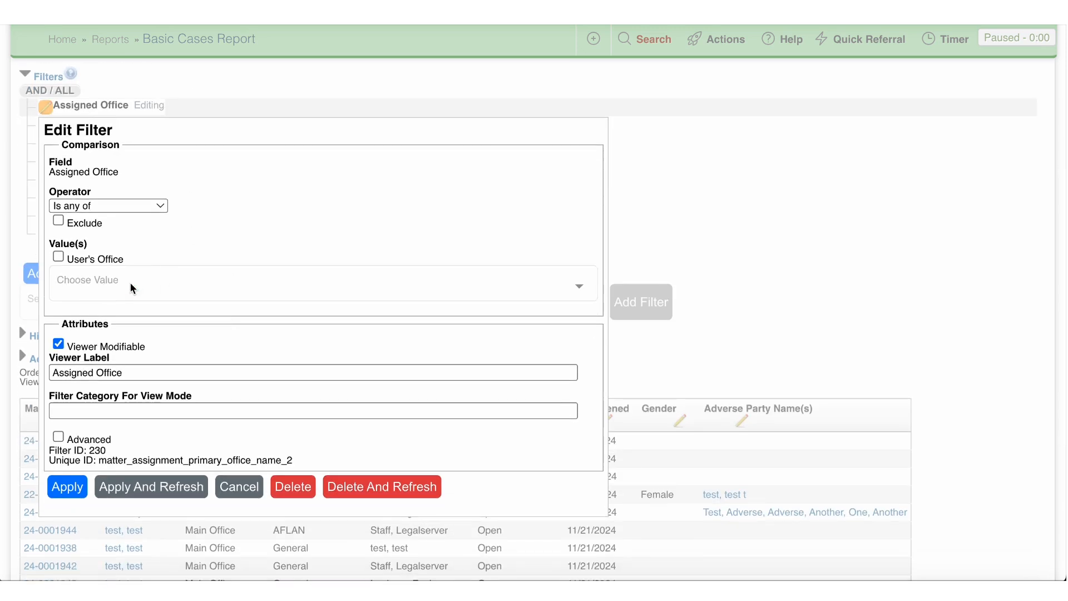
pyautogui.click(145, 487)
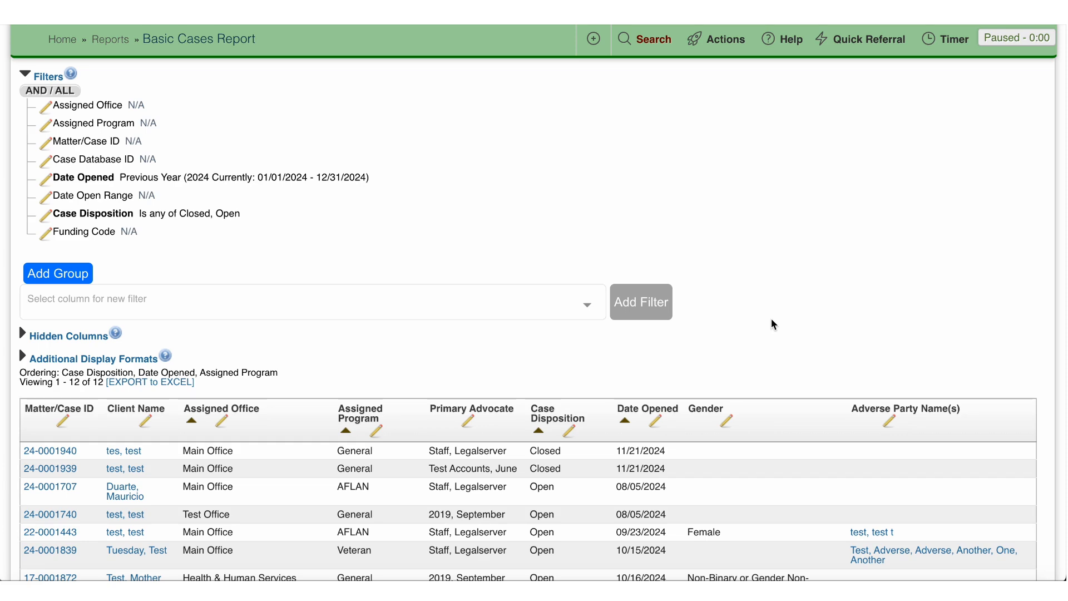
# Step: Expand the additional display formats, look over the options and collapse the report's filters
pyautogui.click(22, 358)
pyautogui.scroll(-2, 443, 362)
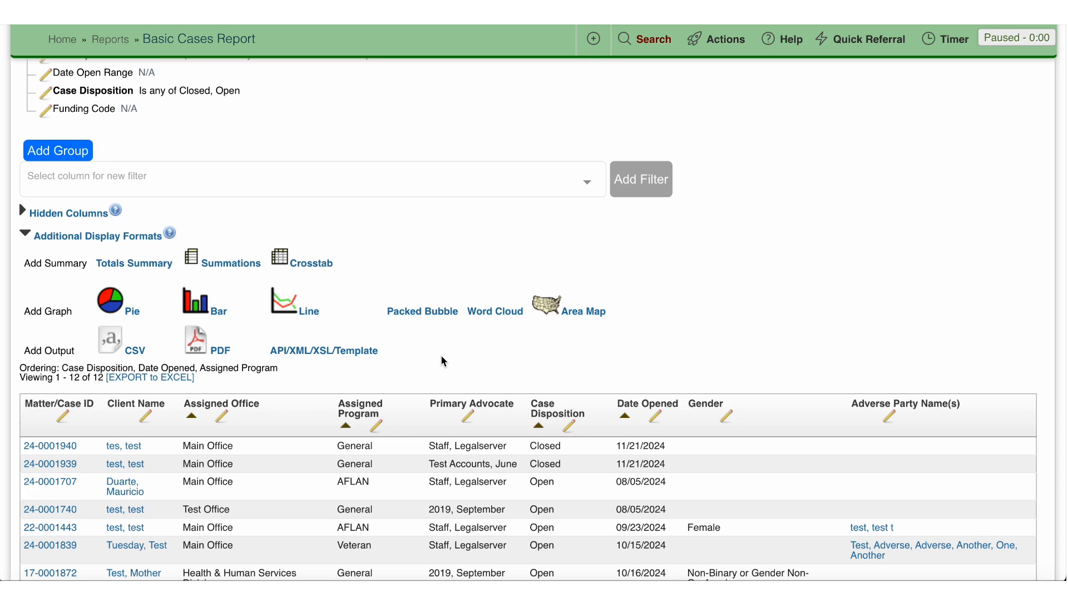
pyautogui.scroll(5, 177, 323)
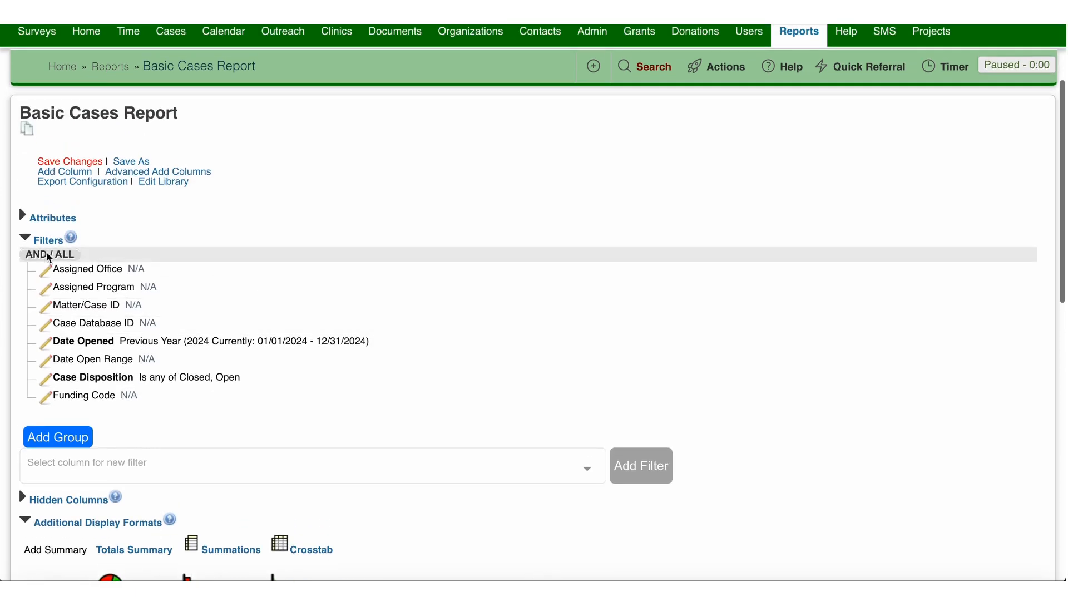
pyautogui.click(32, 240)
# Step: Add a New Literal Numeric Field column from the case data fields and reload the report
pyautogui.click(167, 173)
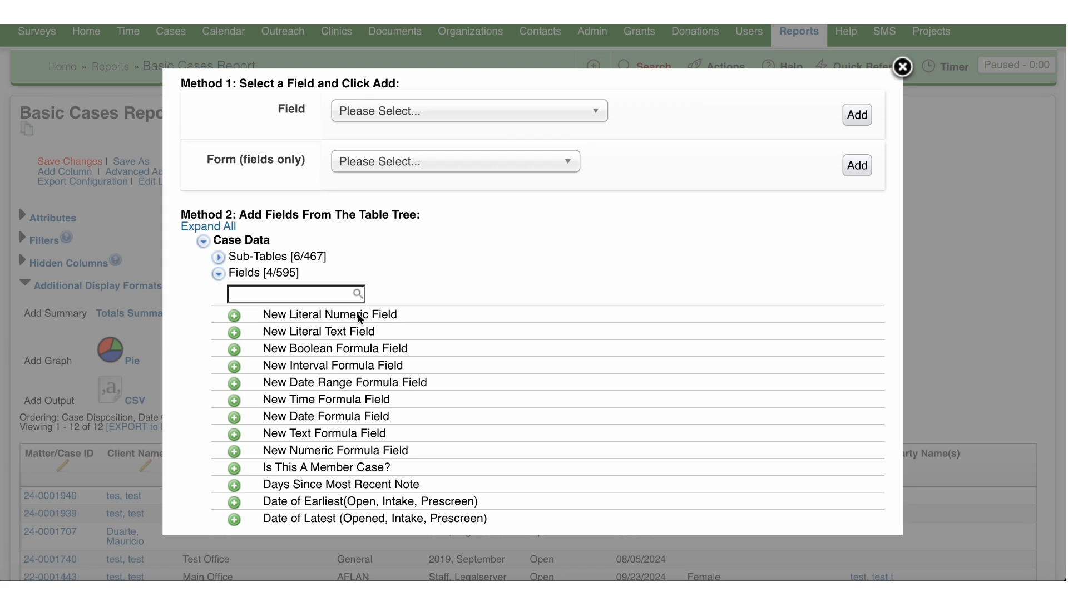
pyautogui.click(235, 315)
pyautogui.click(902, 66)
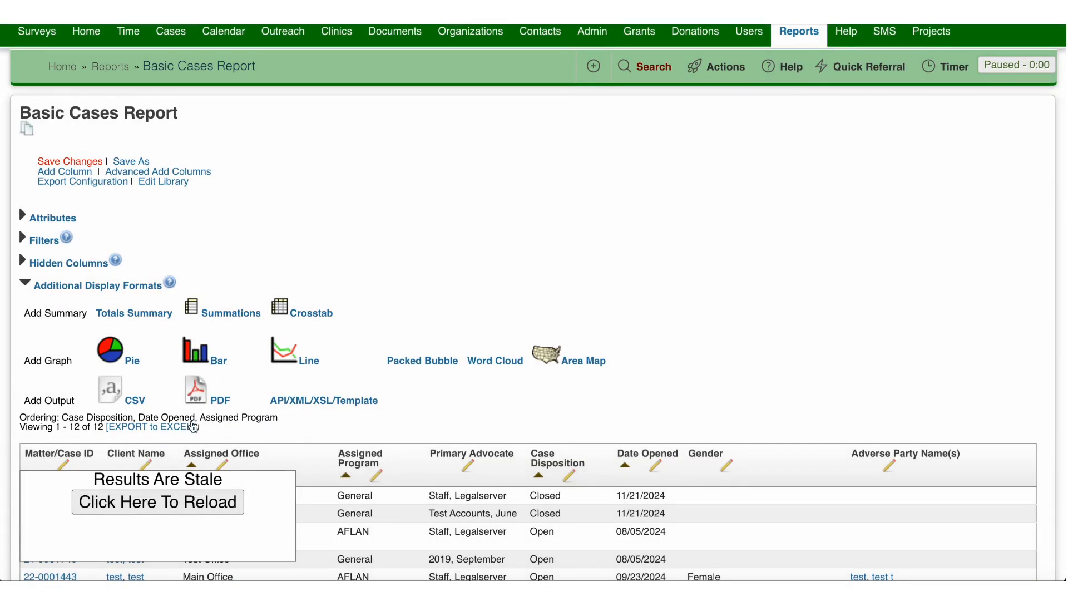
pyautogui.click(184, 501)
# Step: Set the New Literal Numeric Field column's expression to 1 and refresh the report
pyautogui.scroll(-5, 854, 370)
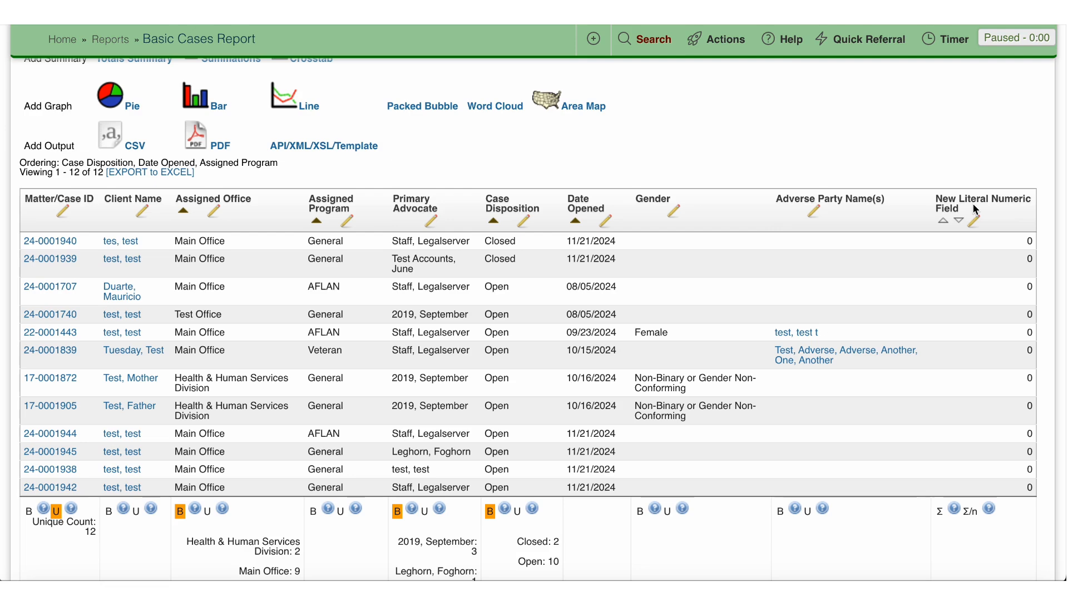
pyautogui.click(973, 221)
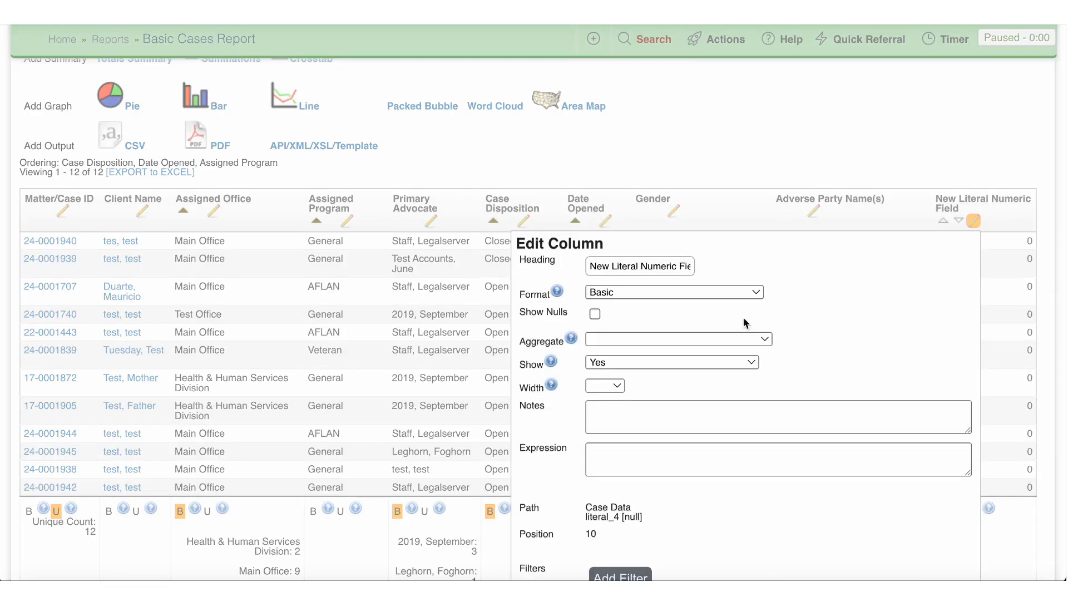
pyautogui.scroll(-3, 722, 331)
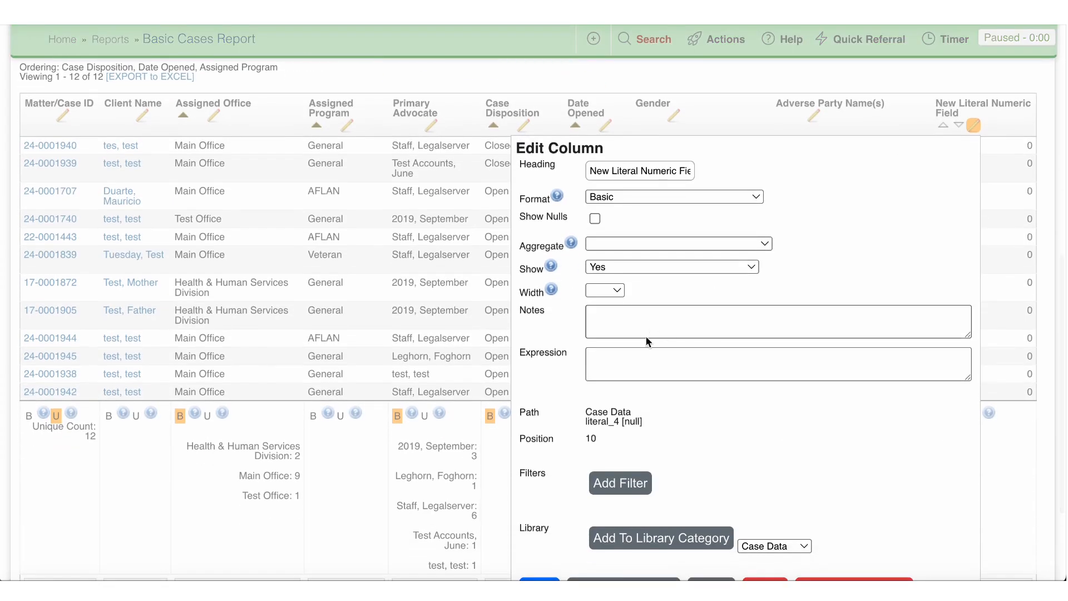
pyautogui.click(645, 361)
pyautogui.write('1')
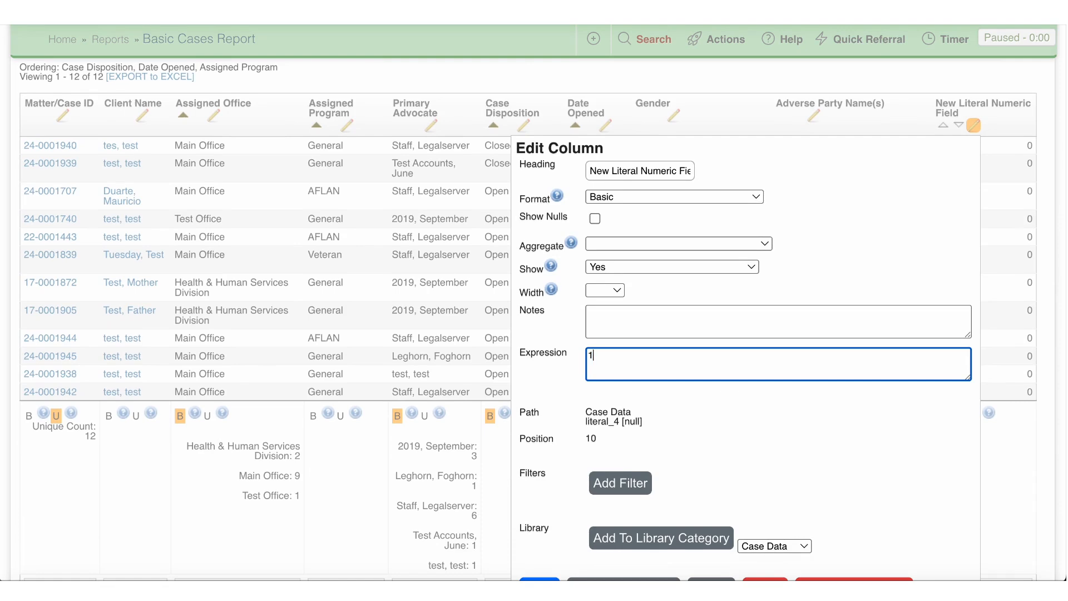
pyautogui.scroll(-3, 759, 385)
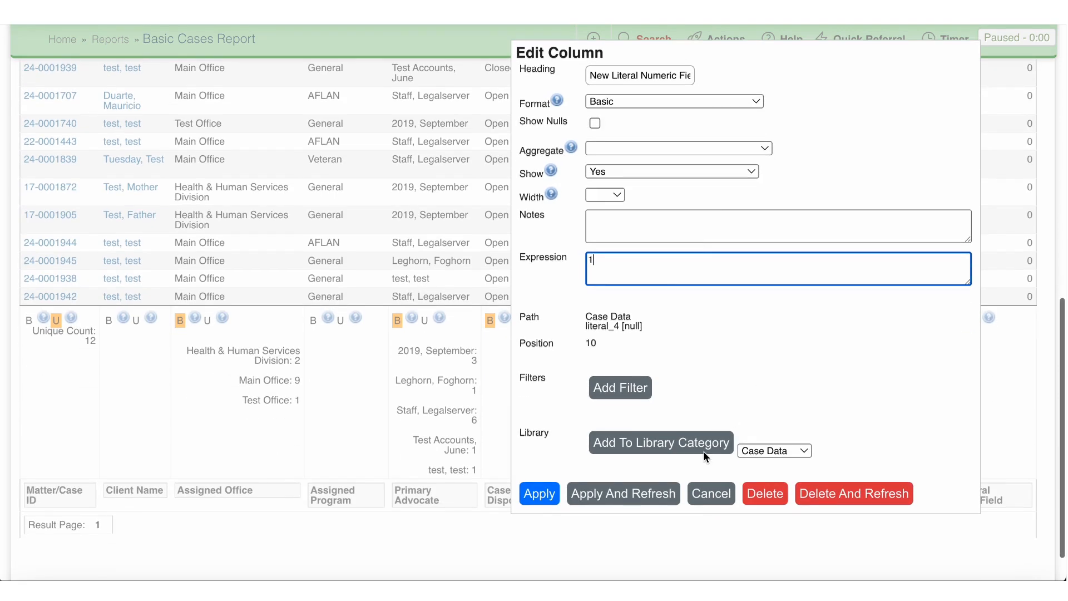
pyautogui.click(652, 493)
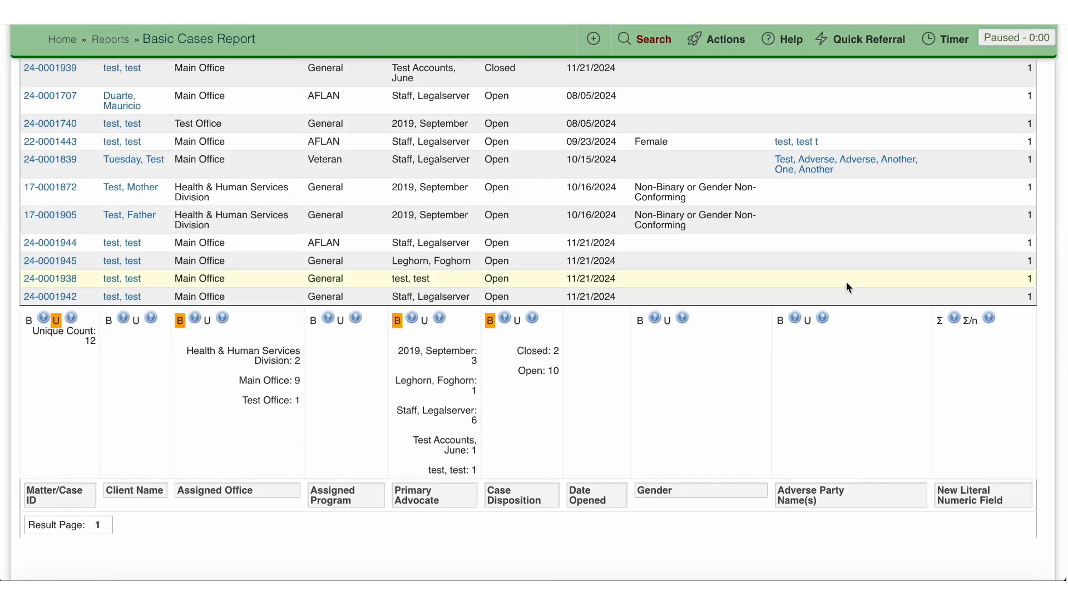
# Step: Change the literal numeric column's heading to Row Count and refresh the report
pyautogui.scroll(2, 846, 282)
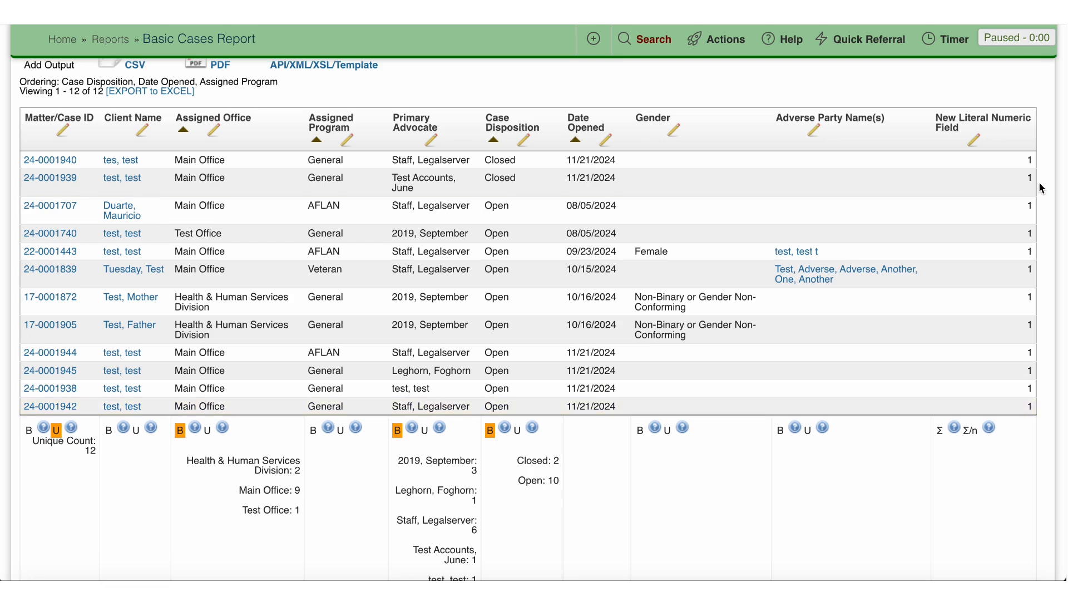
pyautogui.click(973, 140)
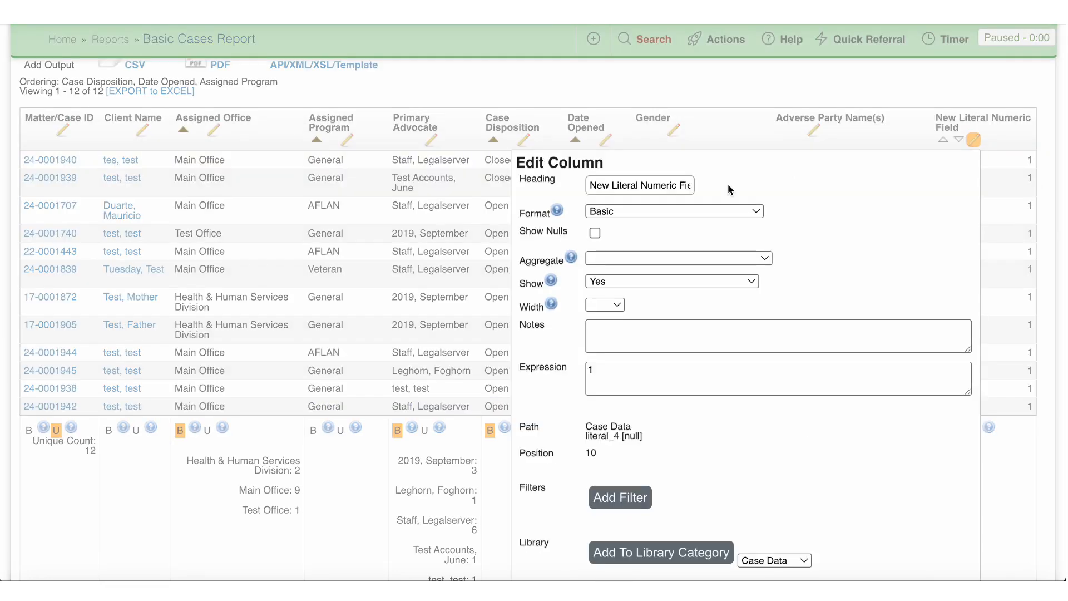
pyautogui.click(643, 189)
pyautogui.click(687, 185)
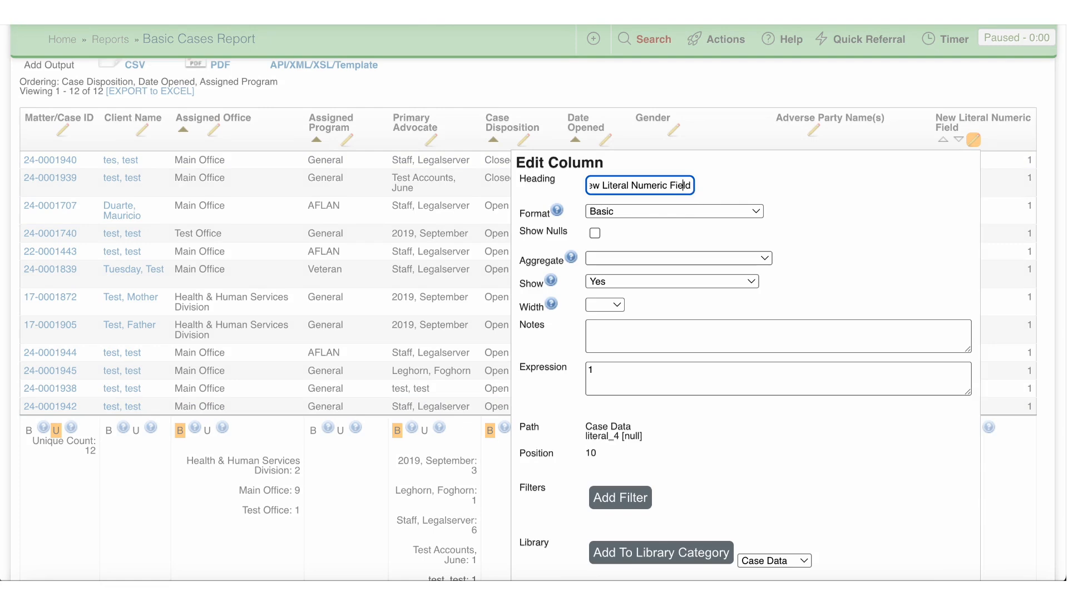
pyautogui.press('BackSpace')
pyautogui.press('BackSpace')
pyautogui.press('BackSpace')
pyautogui.press('BackSpace')
pyautogui.press('BackSpace')
pyautogui.press('BackSpace')
pyautogui.press('BackSpace')
pyautogui.press('BackSpace')
pyautogui.press('BackSpace')
pyautogui.press('BackSpace')
pyautogui.press('BackSpace')
pyautogui.press('BackSpace')
pyautogui.press('BackSpace')
pyautogui.press('BackSpace')
pyautogui.press('BackSpace')
pyautogui.press('BackSpace')
pyautogui.press('BackSpace')
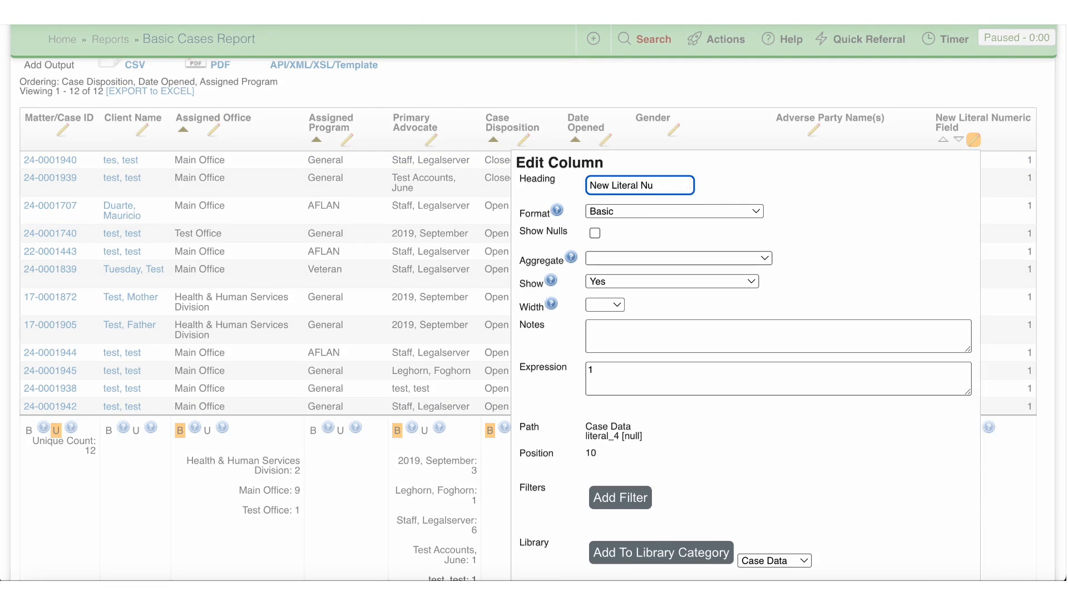
pyautogui.press('BackSpace')
pyautogui.press('BackSpace')
pyautogui.press('BackSpace')
pyautogui.press('BackSpace')
pyautogui.press('BackSpace')
pyautogui.press('BackSpace')
pyautogui.press('BackSpace')
pyautogui.press('BackSpace')
pyautogui.write('Row cou')
pyautogui.press('BackSpace')
pyautogui.press('BackSpace')
pyautogui.press('BackSpace')
pyautogui.write('Count')
pyautogui.scroll(-1, 826, 340)
pyautogui.scroll(-3, 826, 340)
pyautogui.click(633, 492)
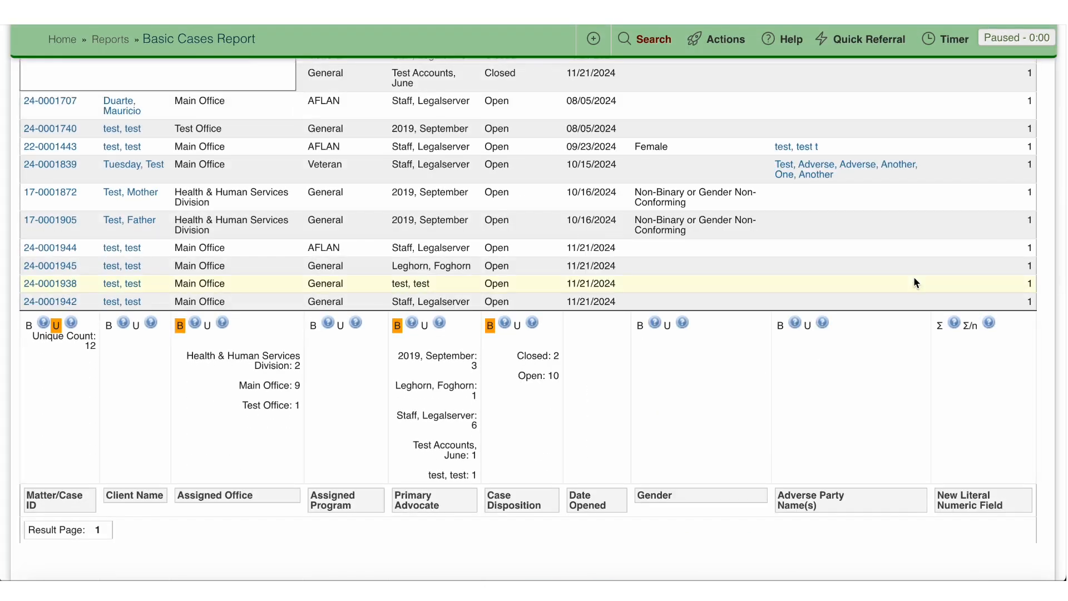
# Step: Turn on the B breakdown totals for the Assigned Program and Gender columns
pyautogui.scroll(3, 913, 276)
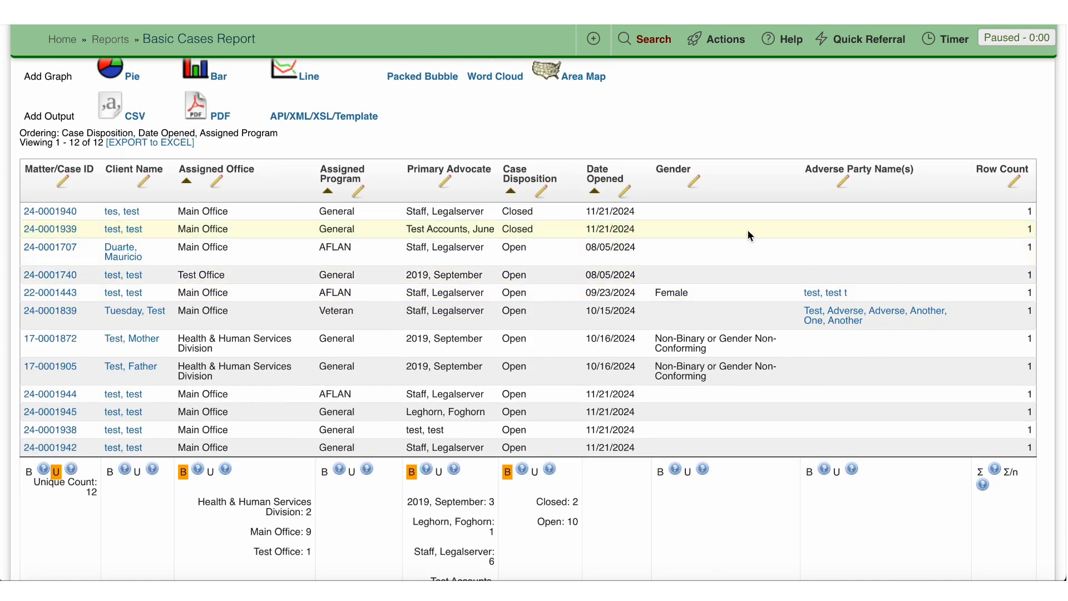
pyautogui.scroll(3, 746, 229)
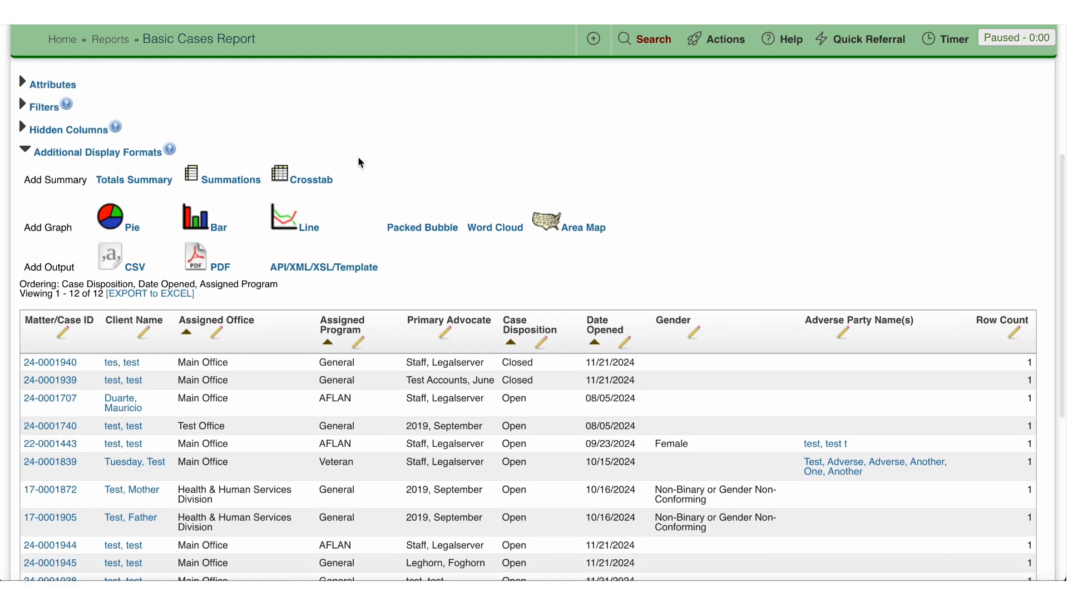
pyautogui.click(208, 188)
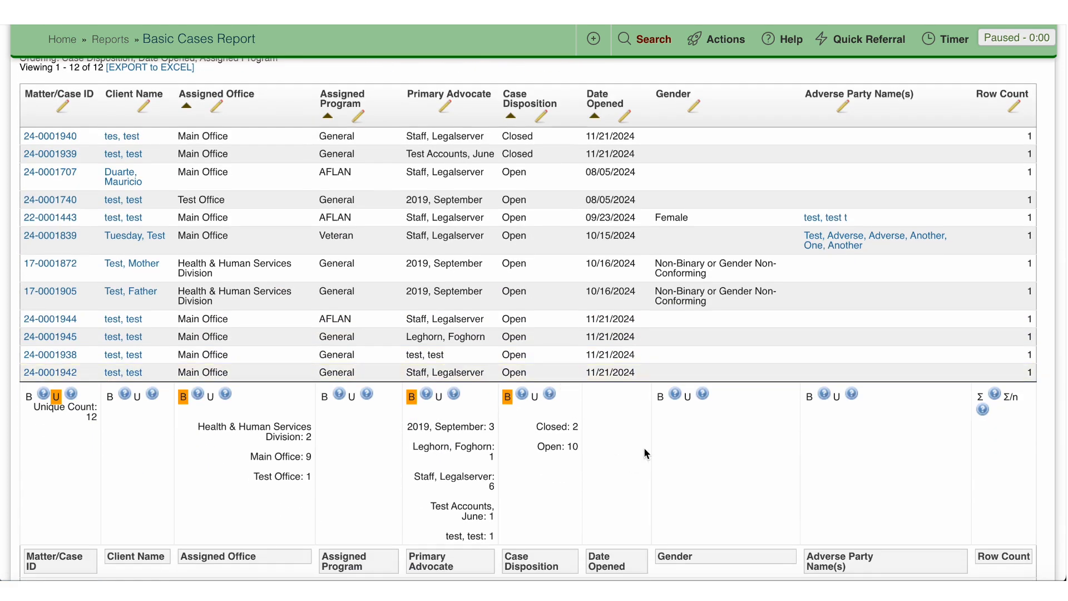
pyautogui.click(325, 398)
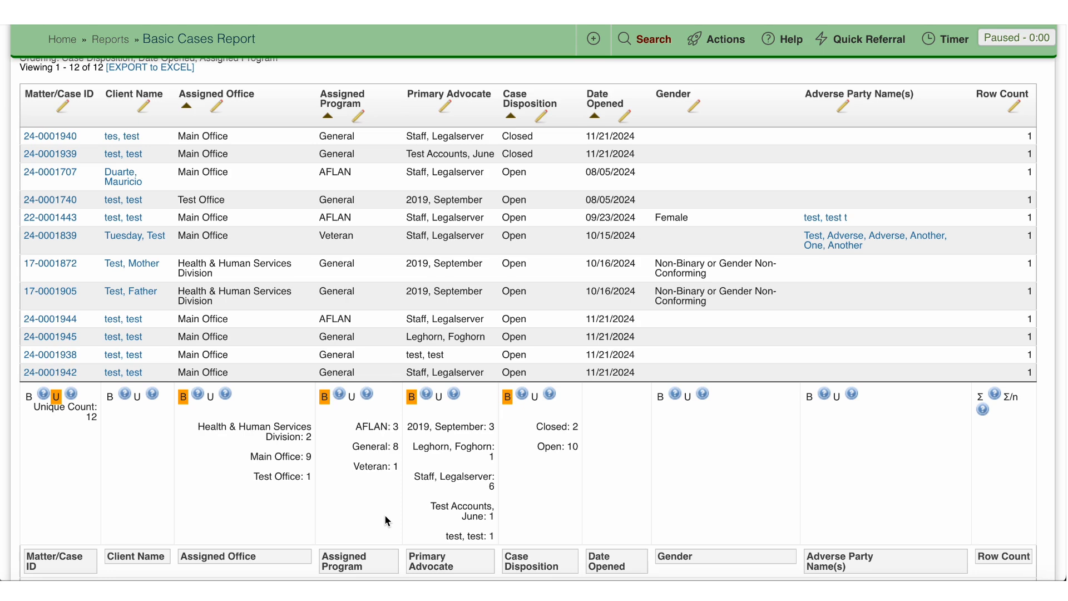
pyautogui.click(660, 395)
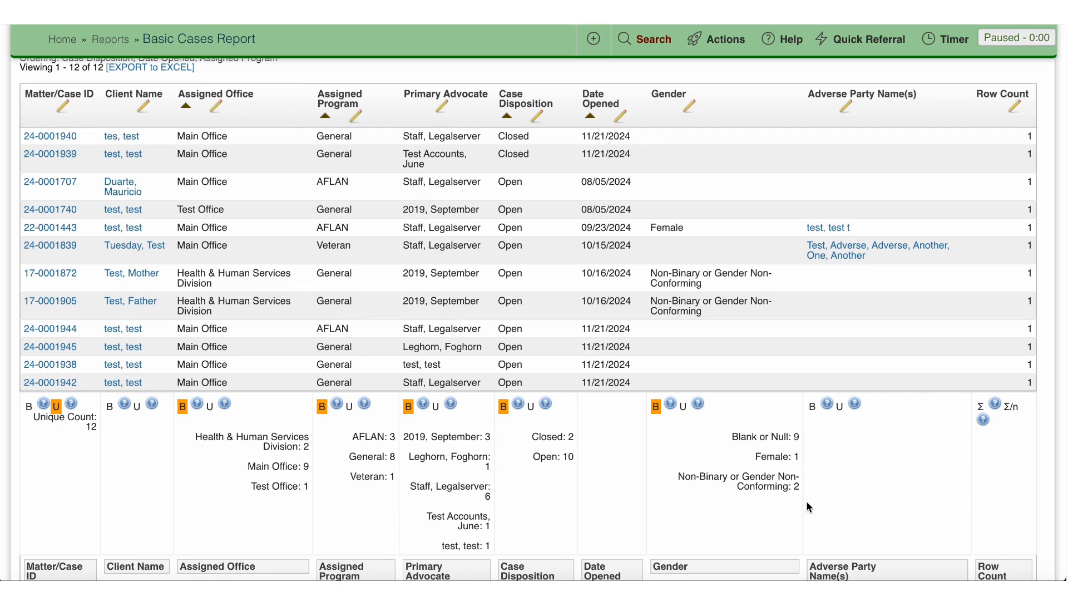
# Step: Add a Summations summary display to the report
pyautogui.scroll(8, 404, 421)
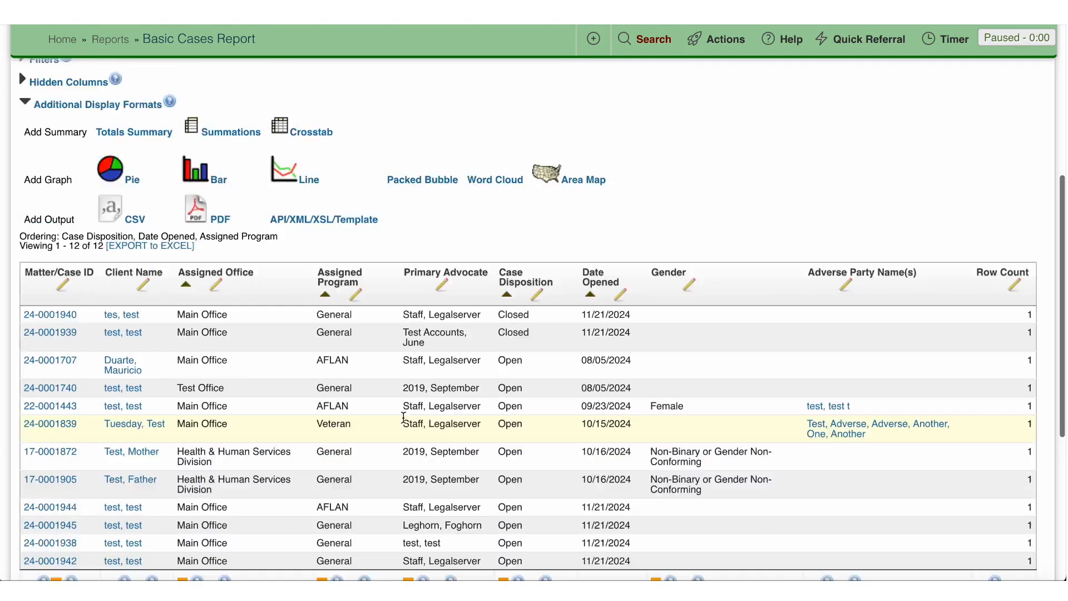
pyautogui.scroll(-2, 405, 423)
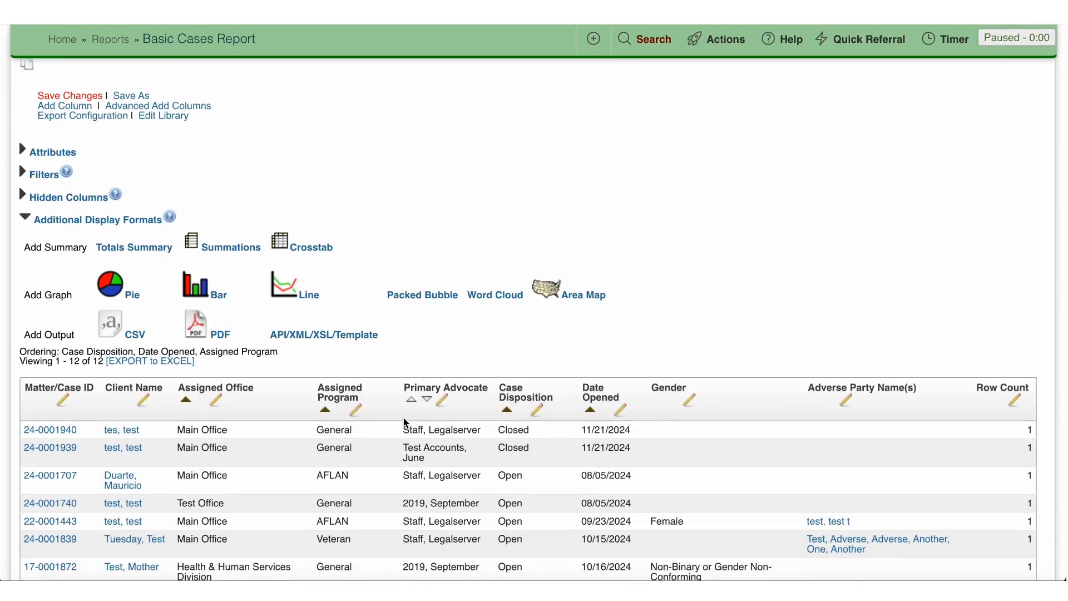
pyautogui.click(234, 251)
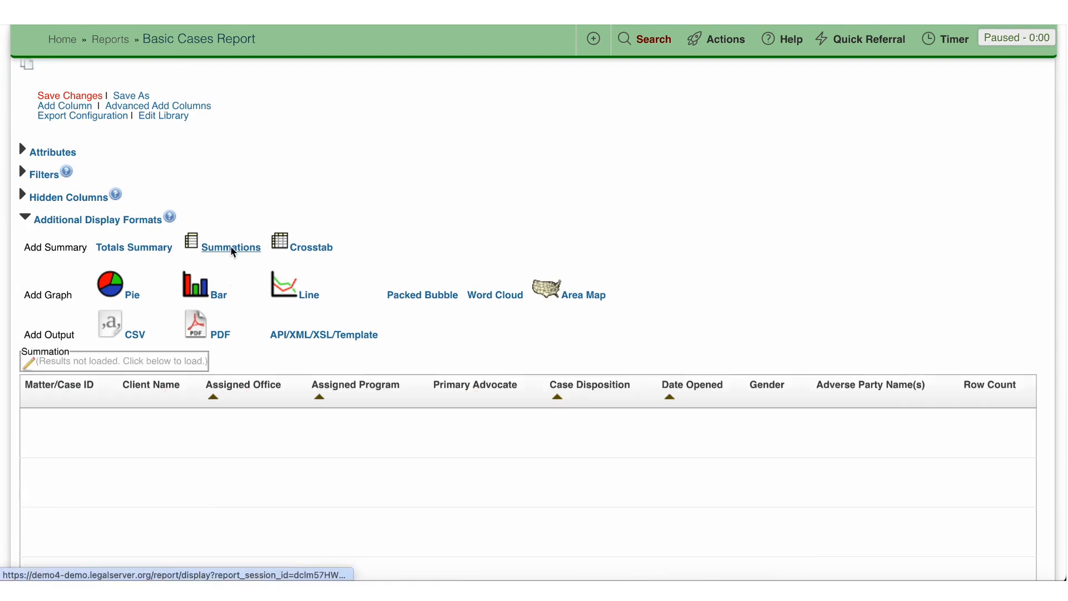
# Step: Set the summation's row source to Assigned Office and its title to "Cases by office"
pyautogui.click(28, 363)
pyautogui.scroll(-3, 283, 365)
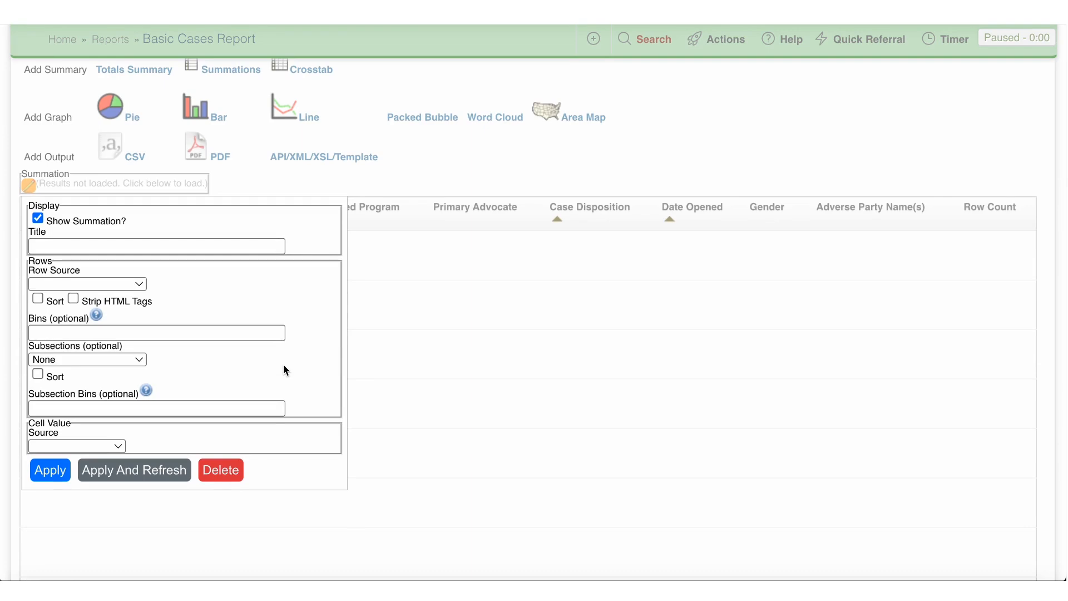
pyautogui.click(129, 286)
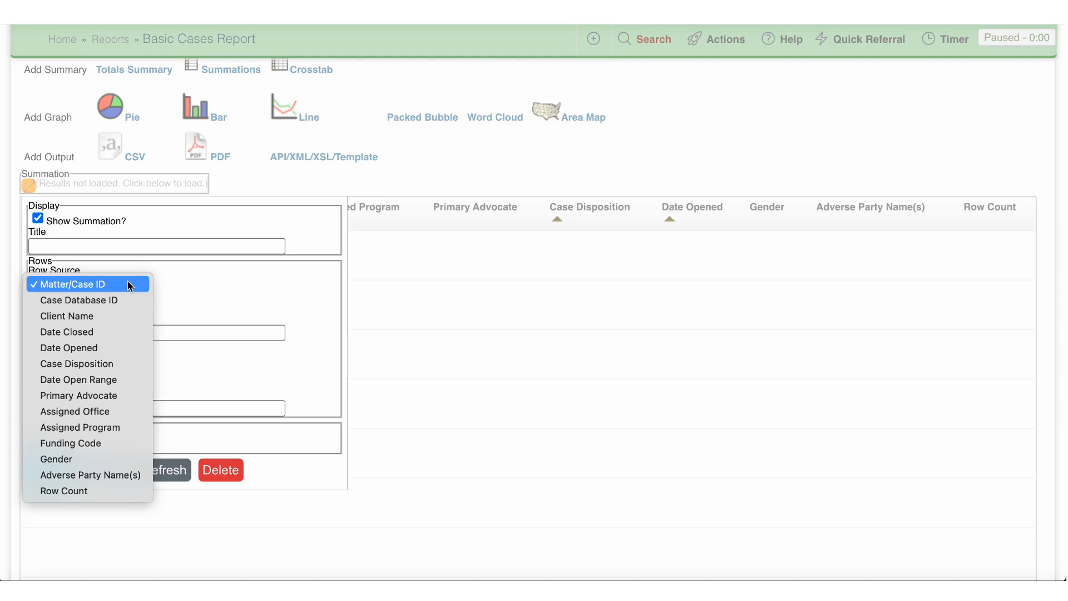
pyautogui.click(114, 411)
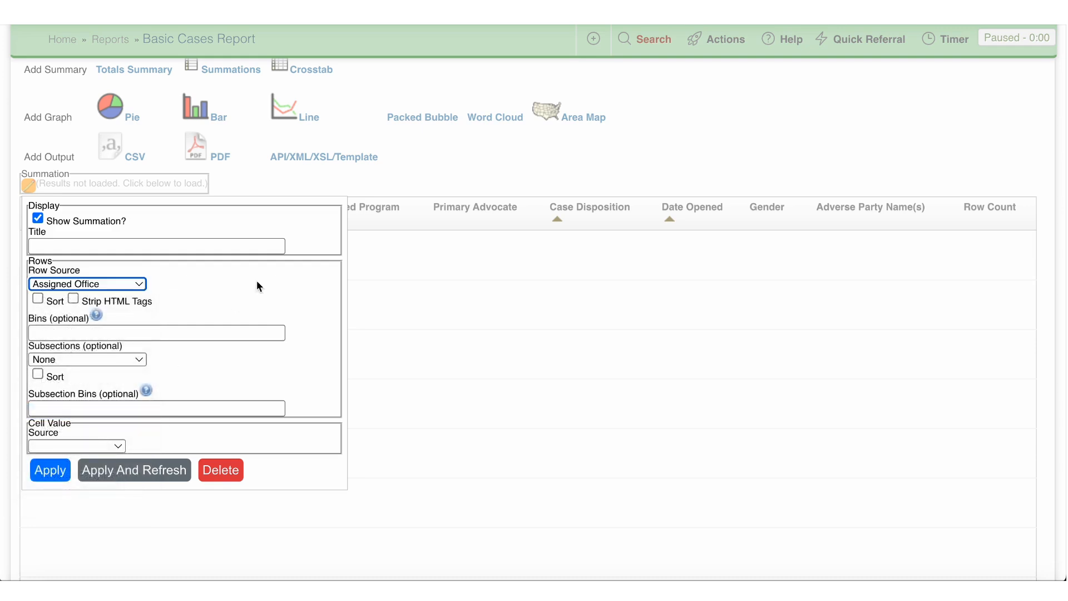
pyautogui.click(231, 250)
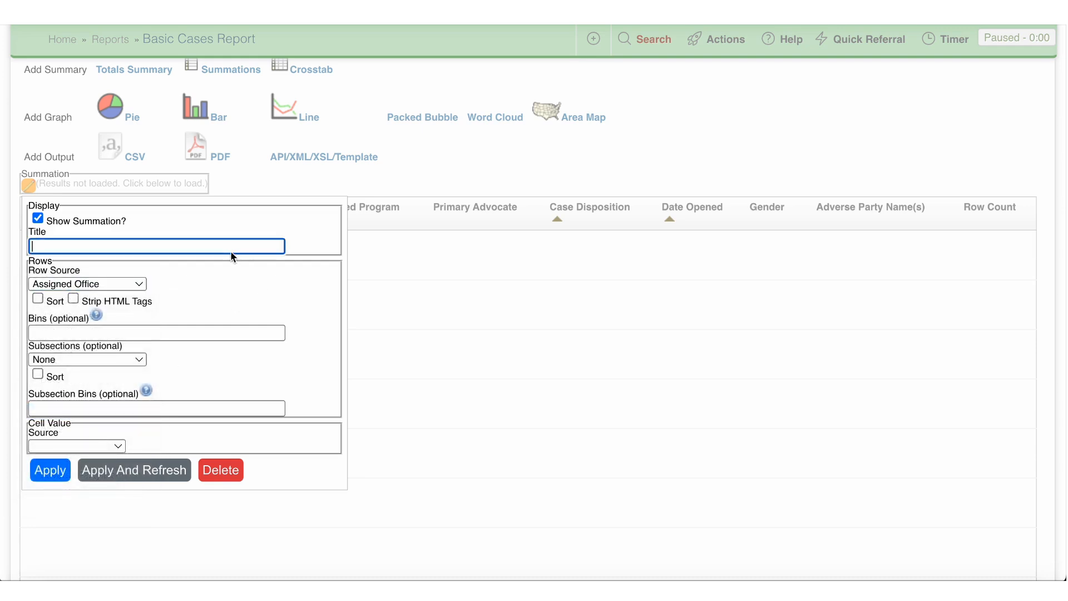
pyautogui.write('Cases by office')
# Step: Use Row Count as the summation's cell value, apply and refresh, and save the report changes
pyautogui.click(95, 449)
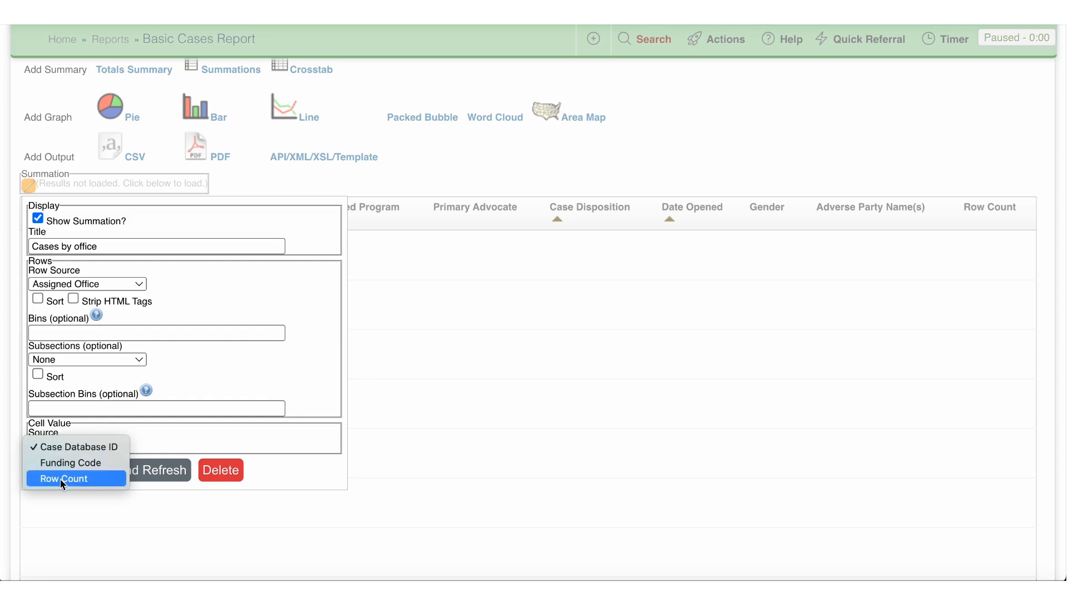
pyautogui.click(79, 479)
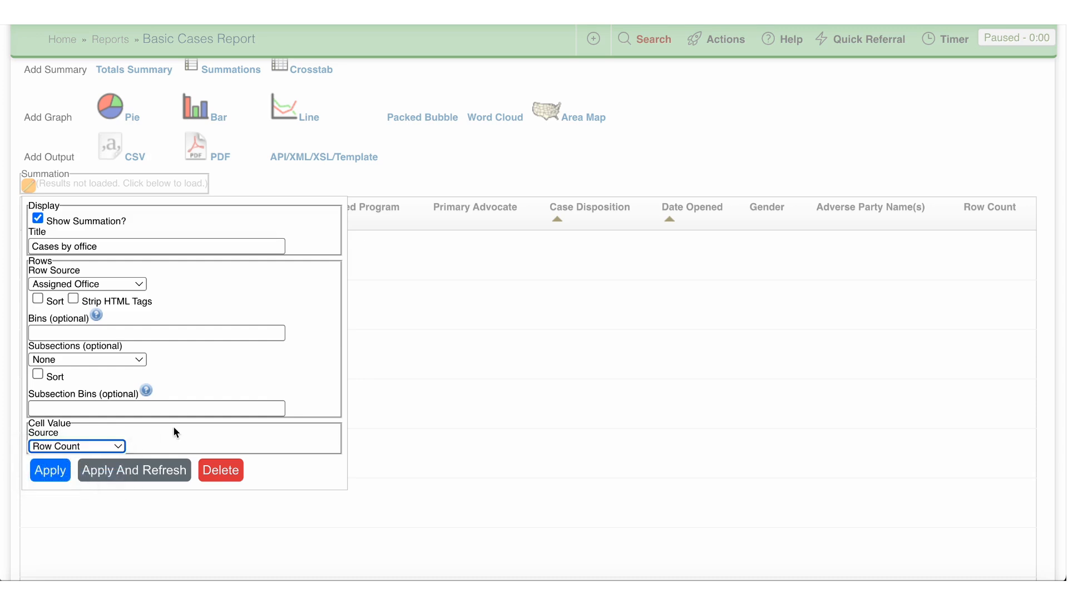
pyautogui.click(144, 471)
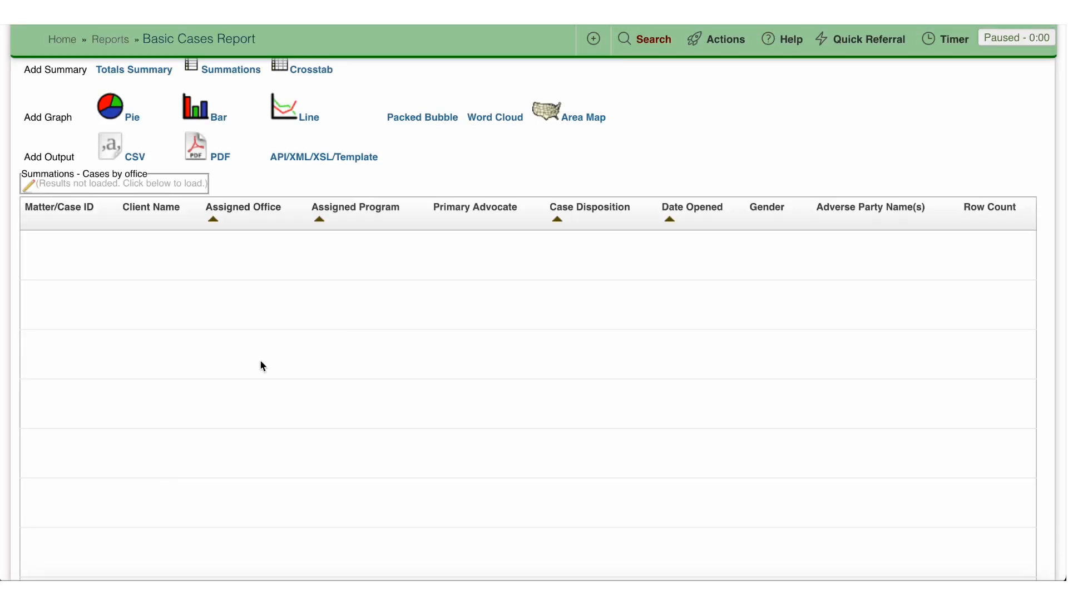
pyautogui.scroll(4, 59, 221)
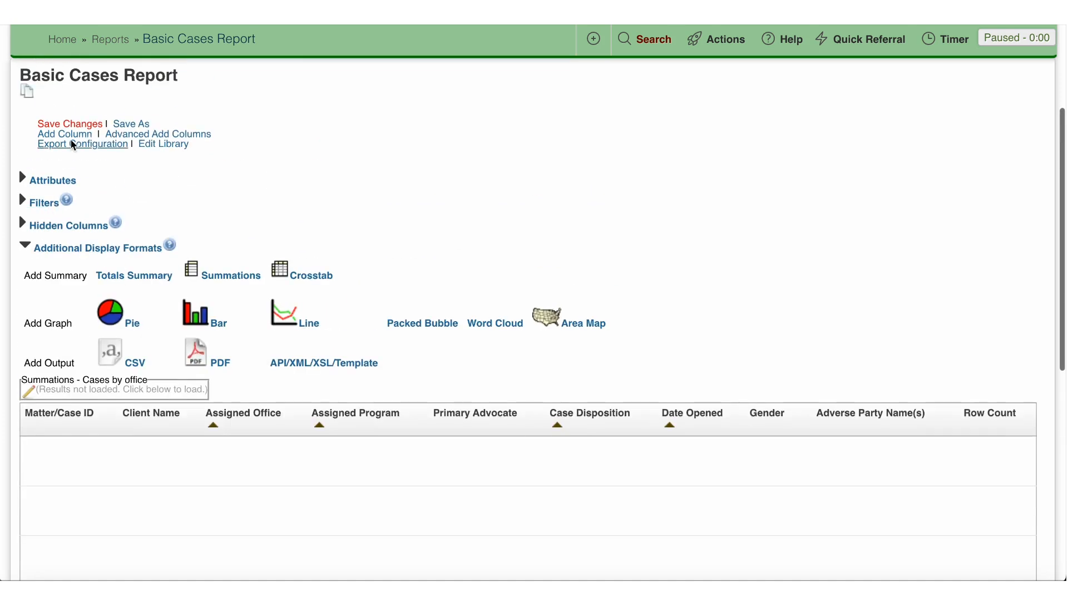
pyautogui.click(76, 131)
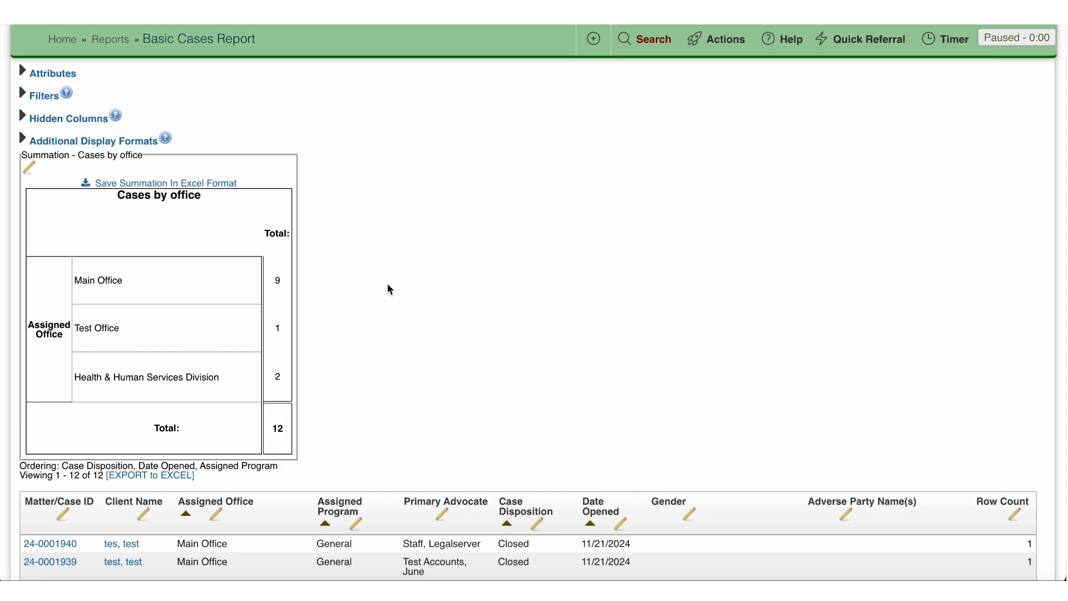
# Step: Add a Pie graph to the report from the additional display formats
pyautogui.click(27, 142)
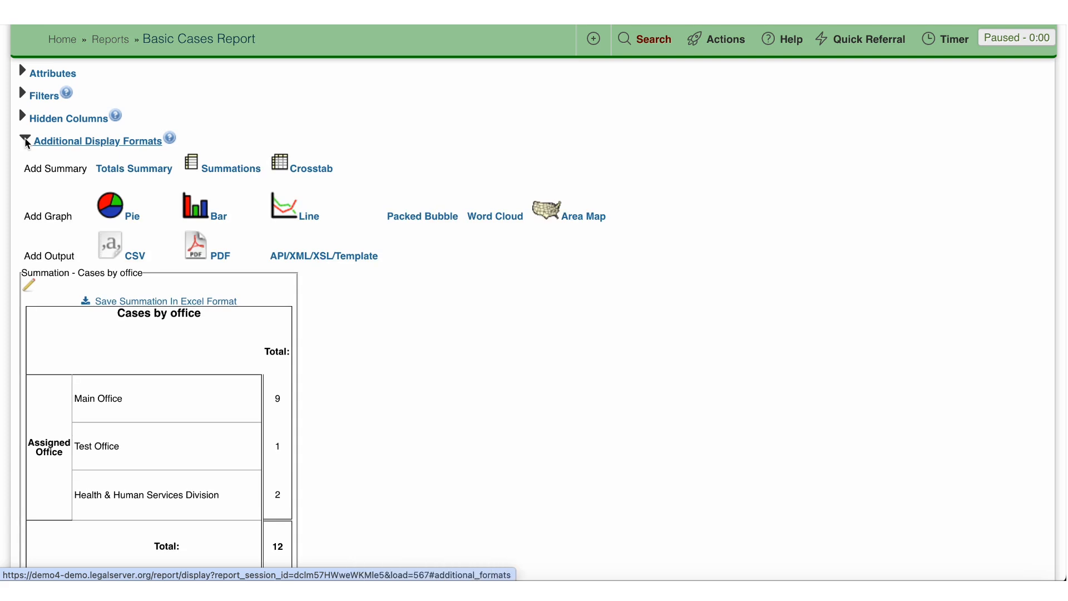
pyautogui.click(132, 220)
pyautogui.scroll(-3, 377, 327)
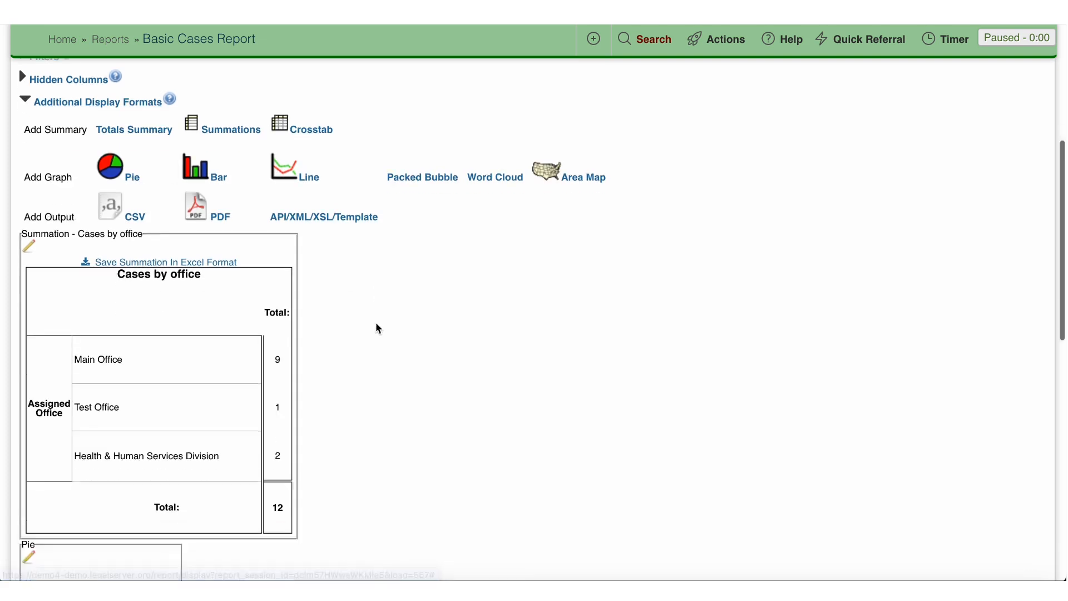
# Step: Configure the pie graph with Row Count as wedge size and Primary Advocate as wedge label, applying and refreshing
pyautogui.click(29, 462)
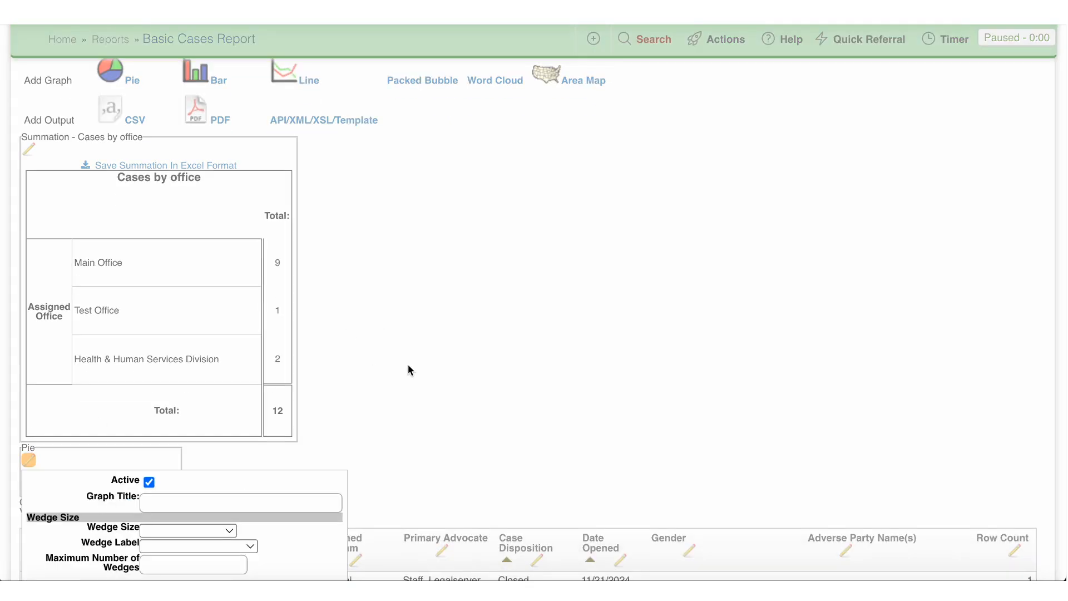
pyautogui.scroll(-5, 408, 369)
pyautogui.click(248, 286)
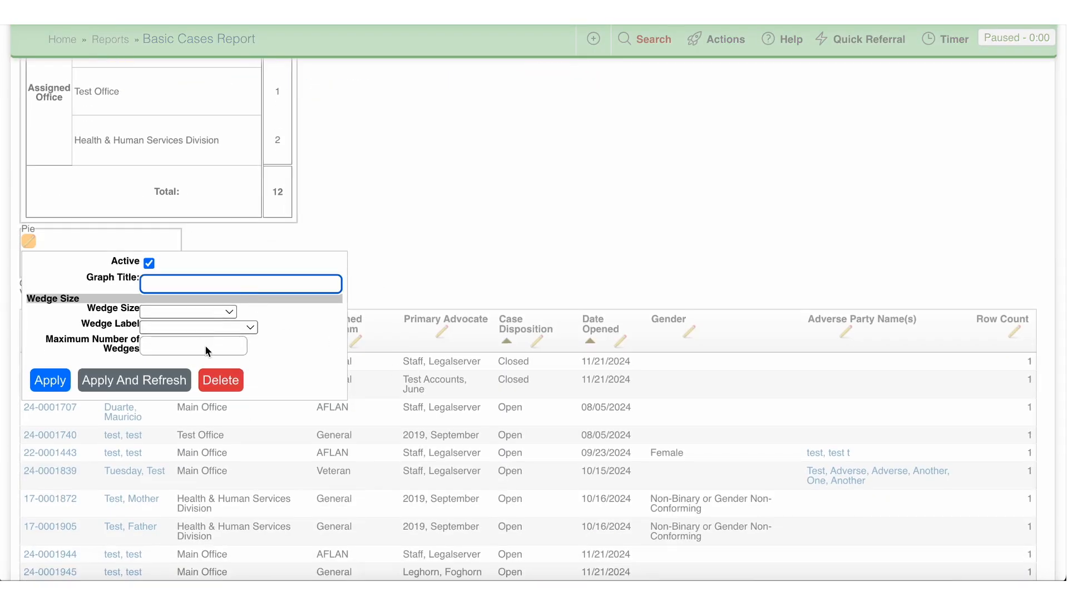
pyautogui.click(224, 313)
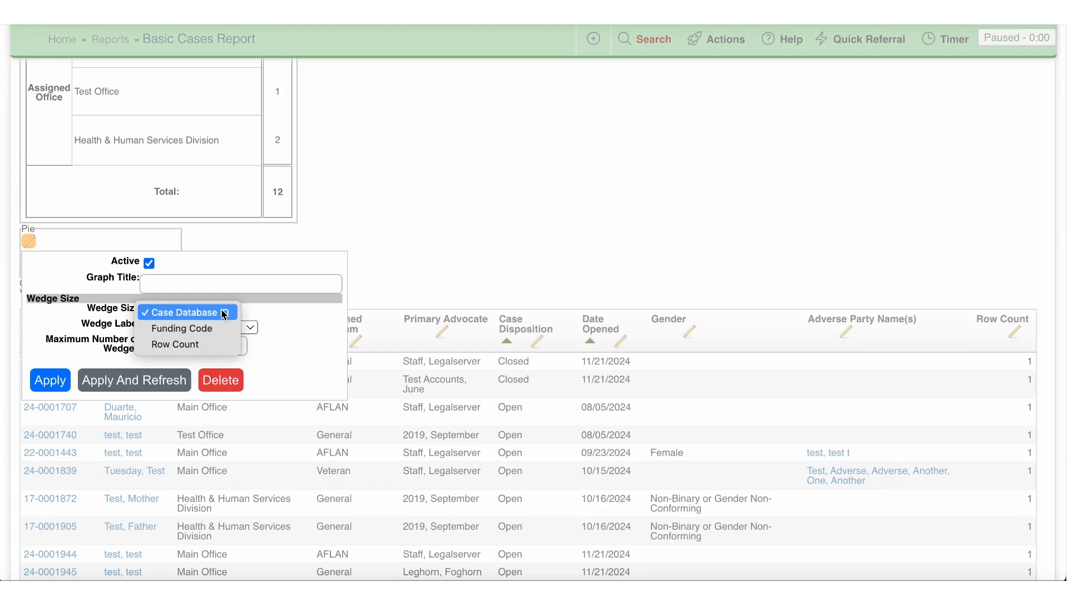
pyautogui.click(206, 345)
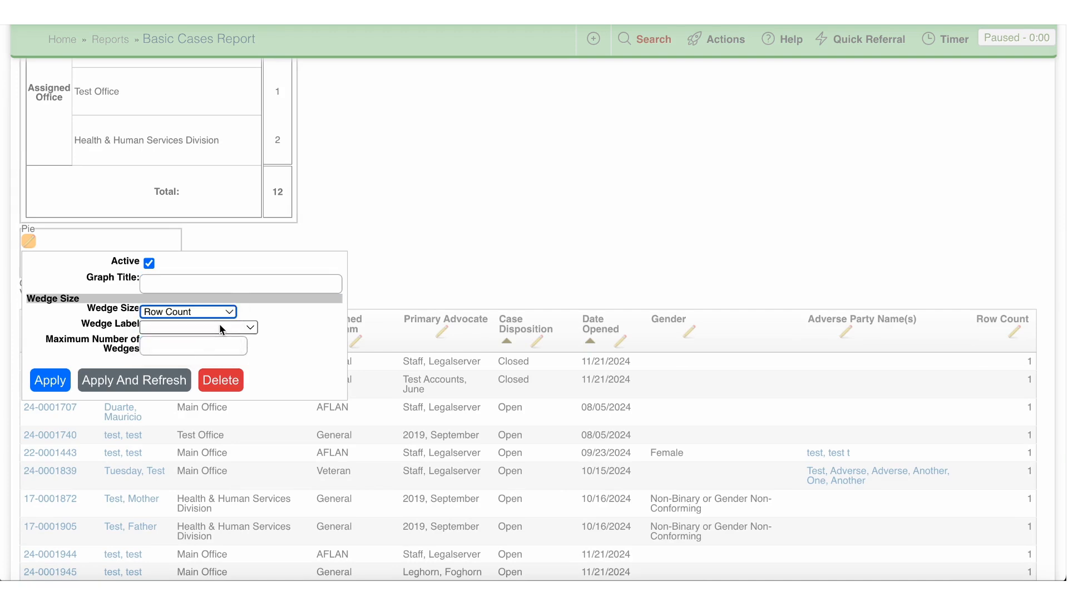
pyautogui.click(221, 326)
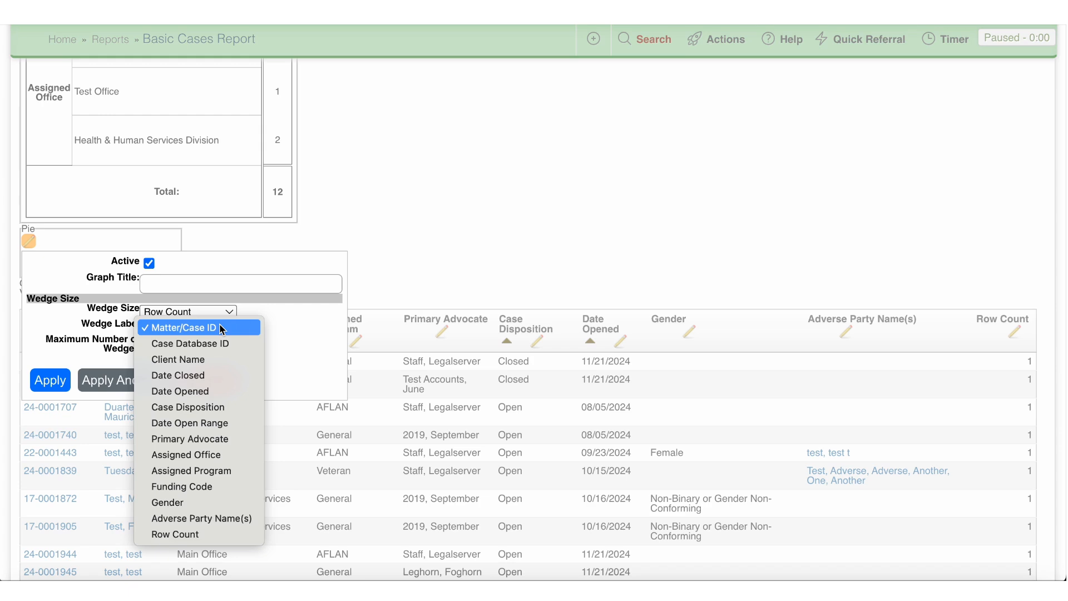
pyautogui.click(219, 443)
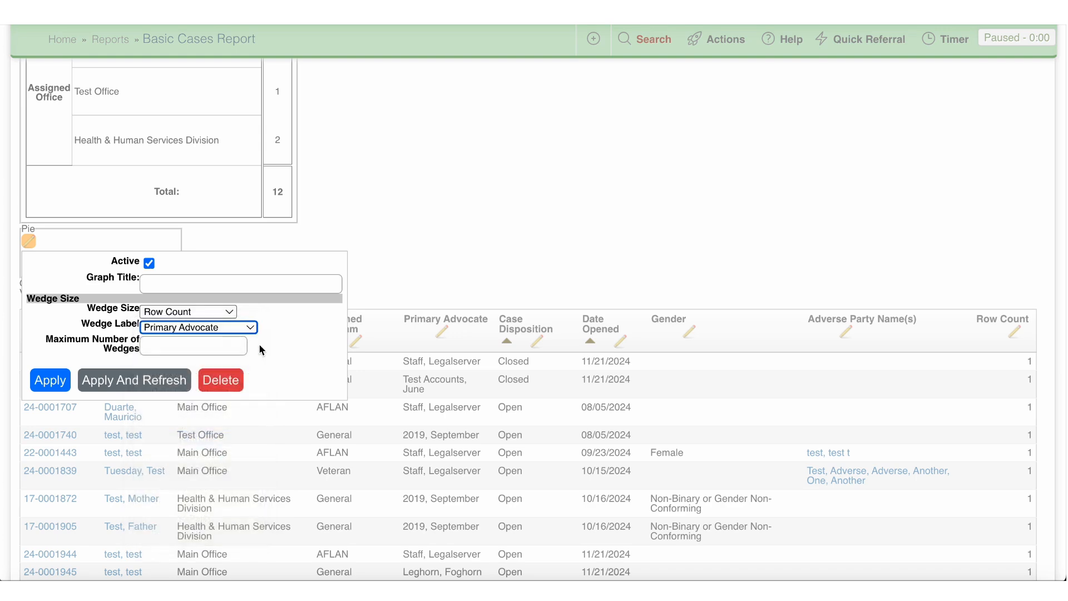
pyautogui.click(158, 384)
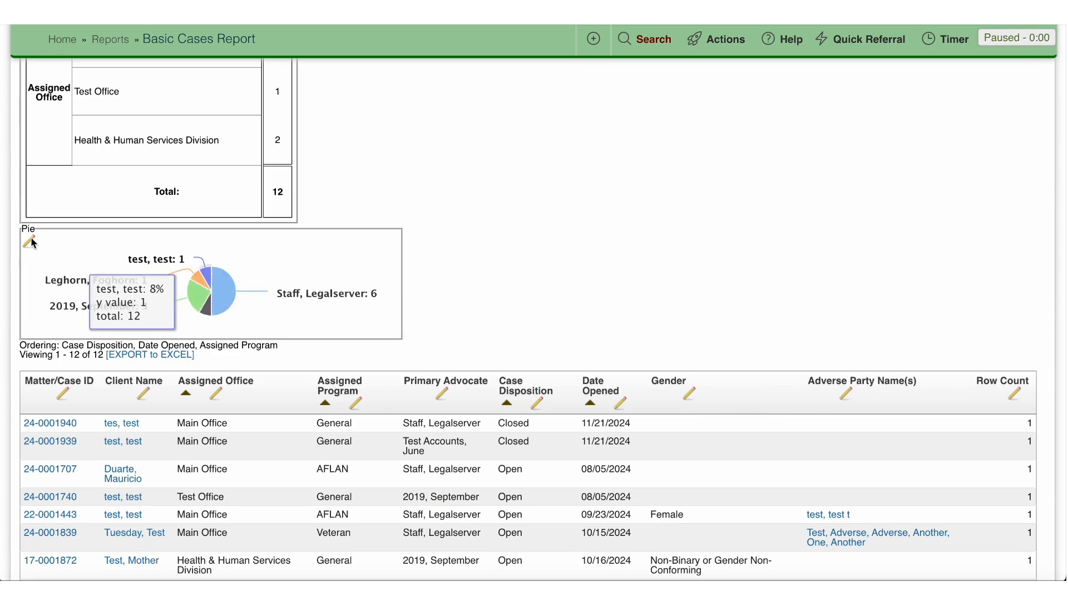
# Step: Title the pie graph "Cases by Advocate" and refresh the report
pyautogui.click(29, 241)
pyautogui.click(186, 286)
pyautogui.write('Ca')
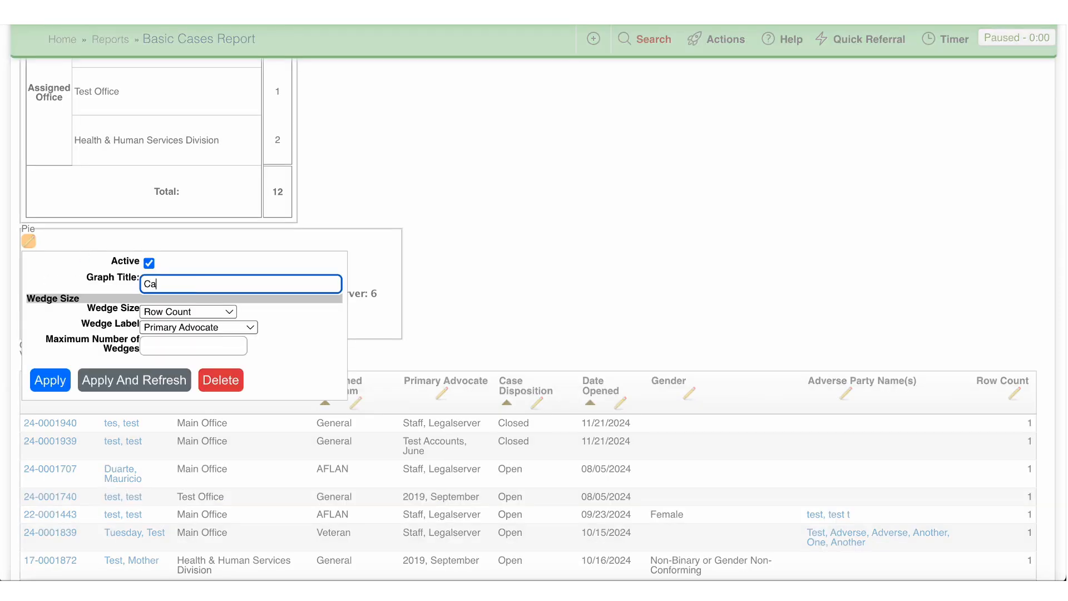
pyautogui.write('ses by Advocate')
pyautogui.click(139, 376)
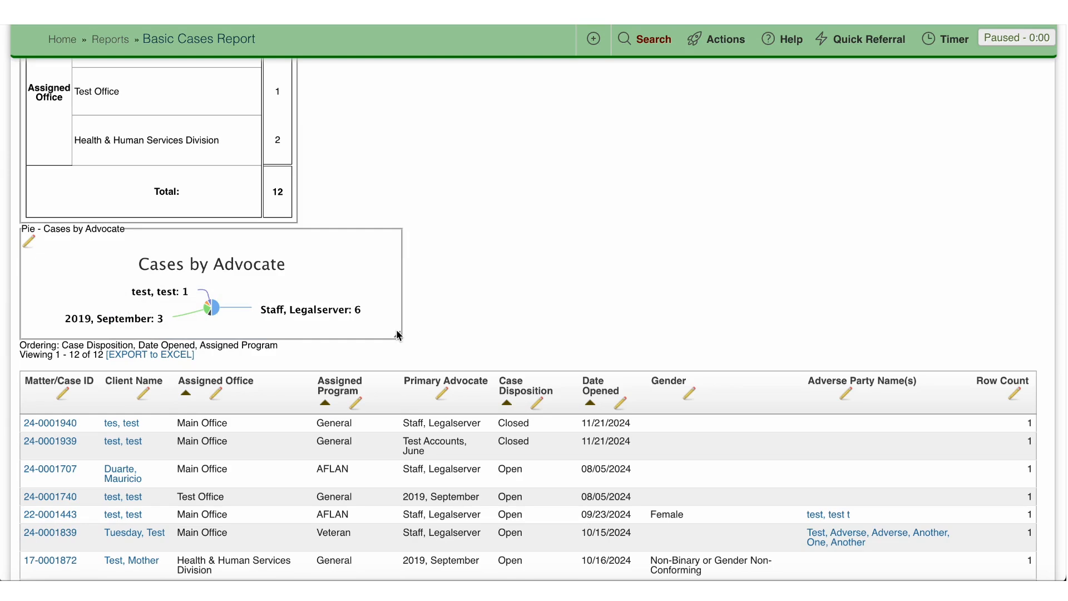
# Step: Enlarge the Cases by Advocate pie graph's frame in width and height so all wedge labels fit
pyautogui.moveTo(399, 336); pyautogui.dragTo(524, 453)
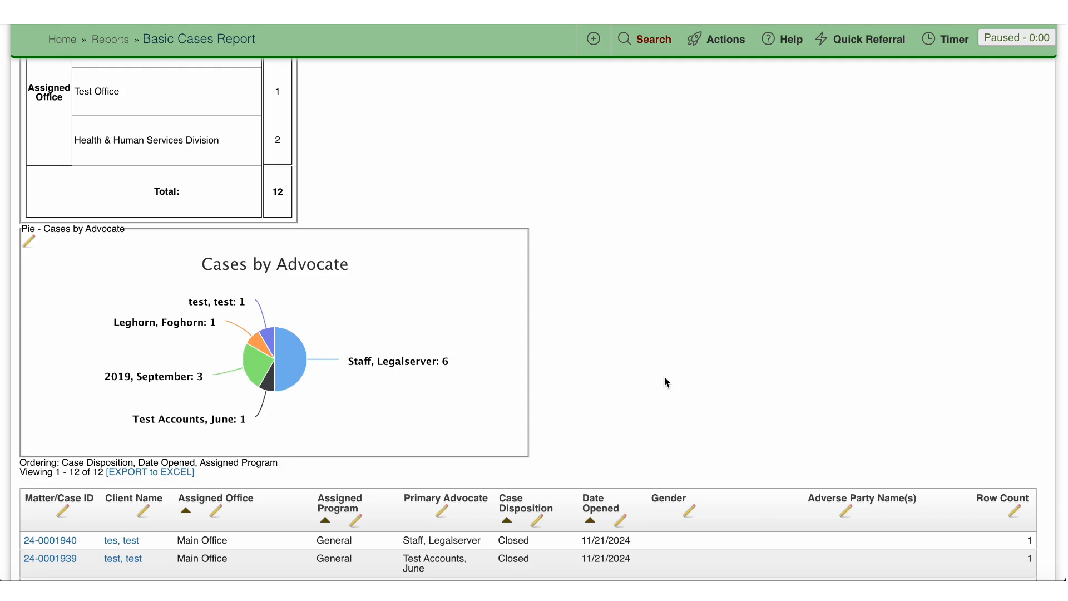
pyautogui.moveTo(296, 361)
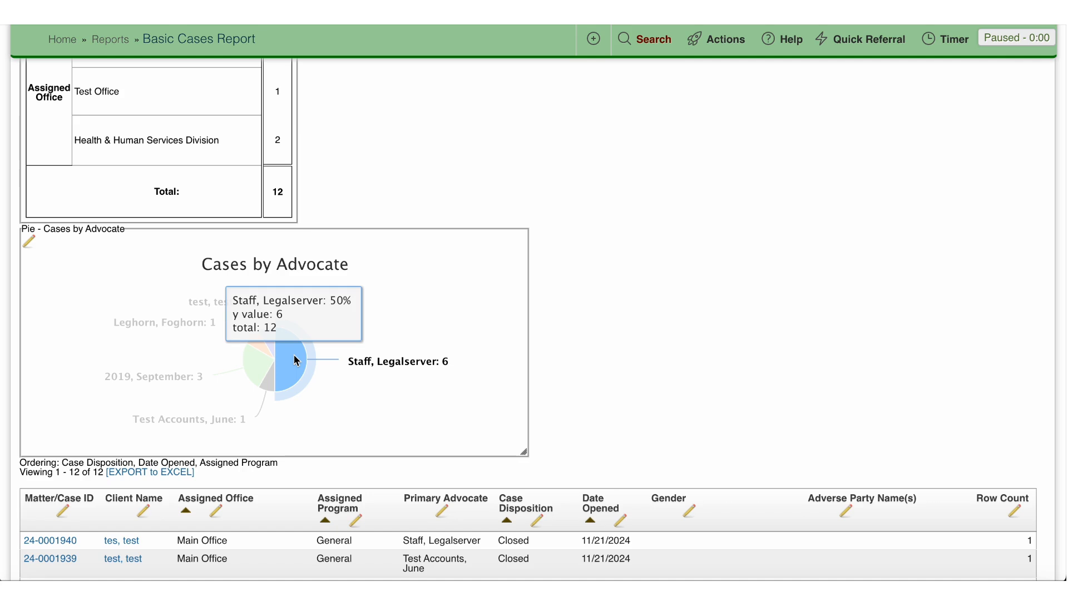
pyautogui.moveTo(259, 372)
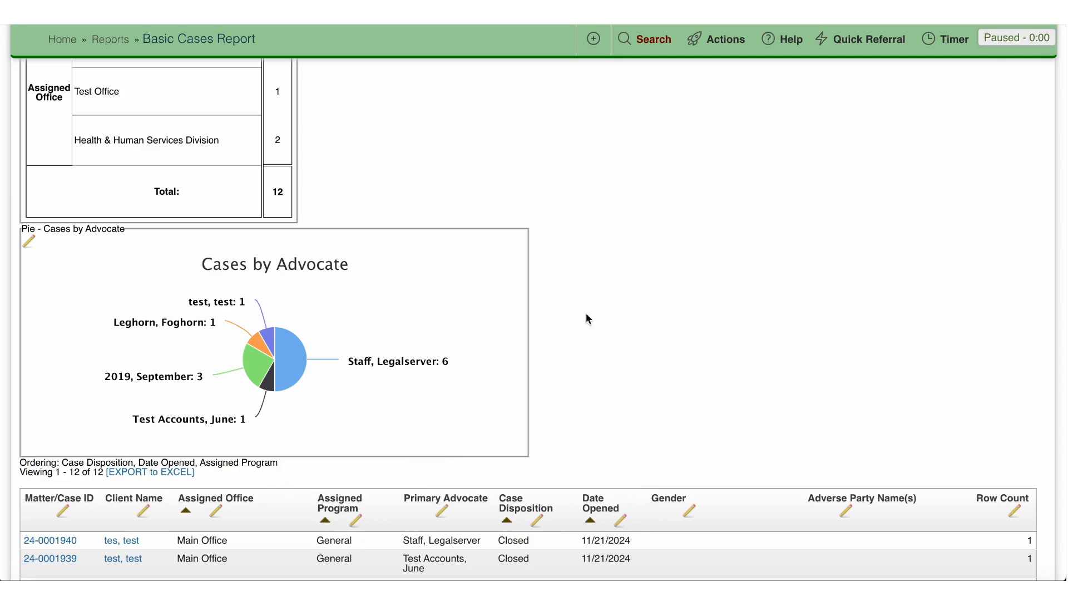
# Step: Add a Crosstab summary display to the report
pyautogui.scroll(10, 586, 312)
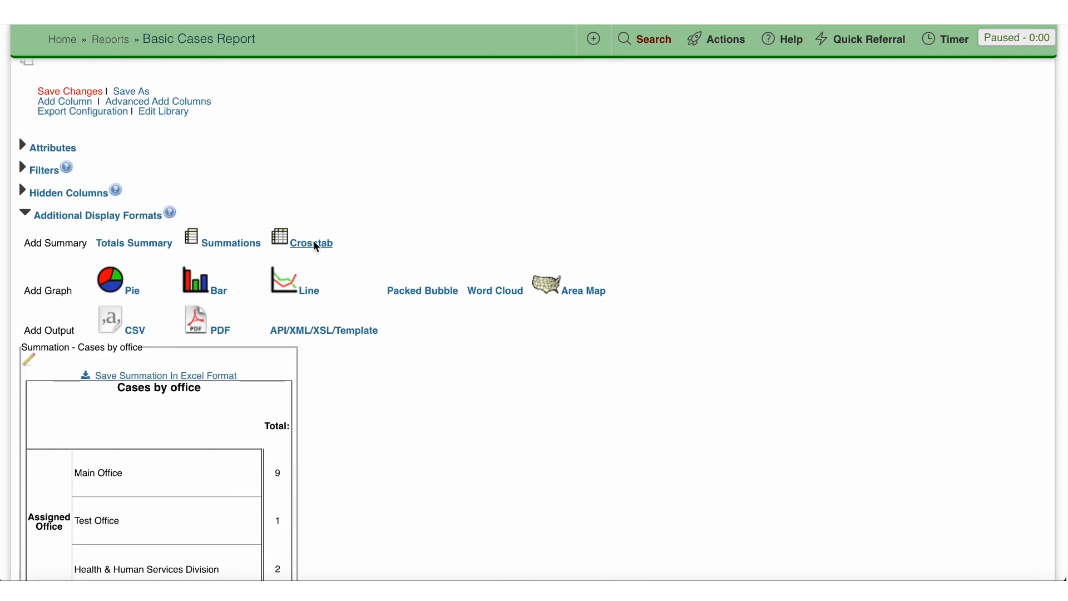
pyautogui.scroll(-4, 360, 384)
pyautogui.scroll(-10, 360, 384)
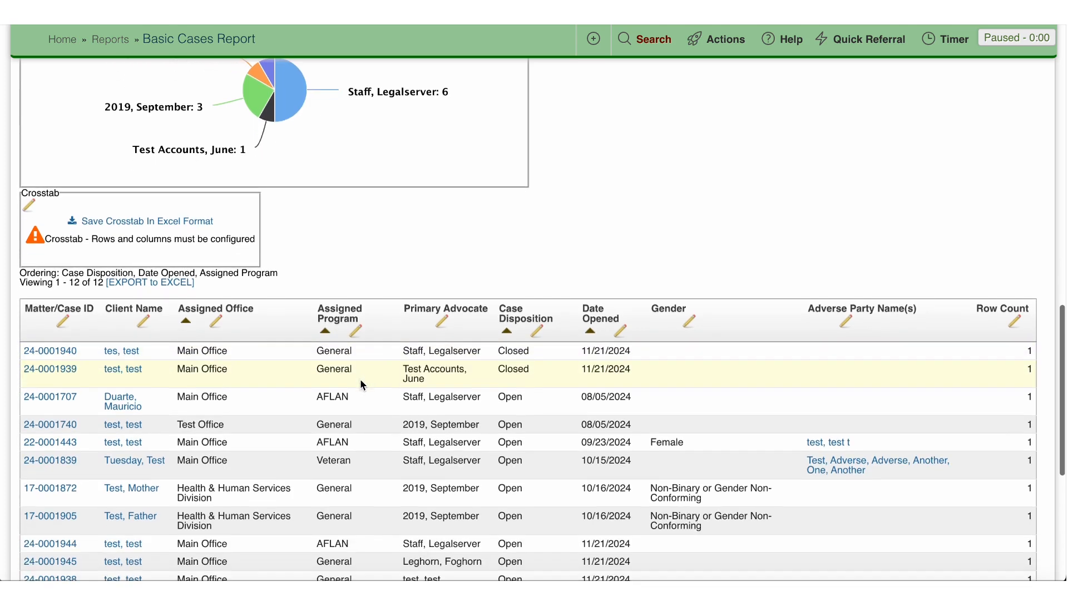
# Step: Open the new crosstab's settings and title it "Cases by office and program"
pyautogui.click(29, 205)
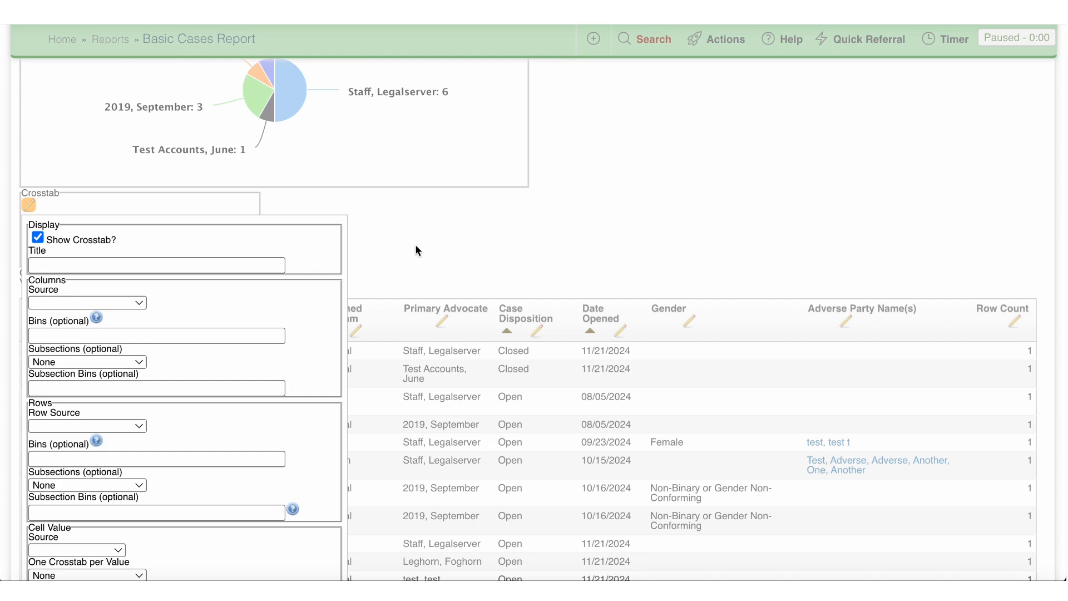
pyautogui.click(129, 270)
pyautogui.write('Cases by of')
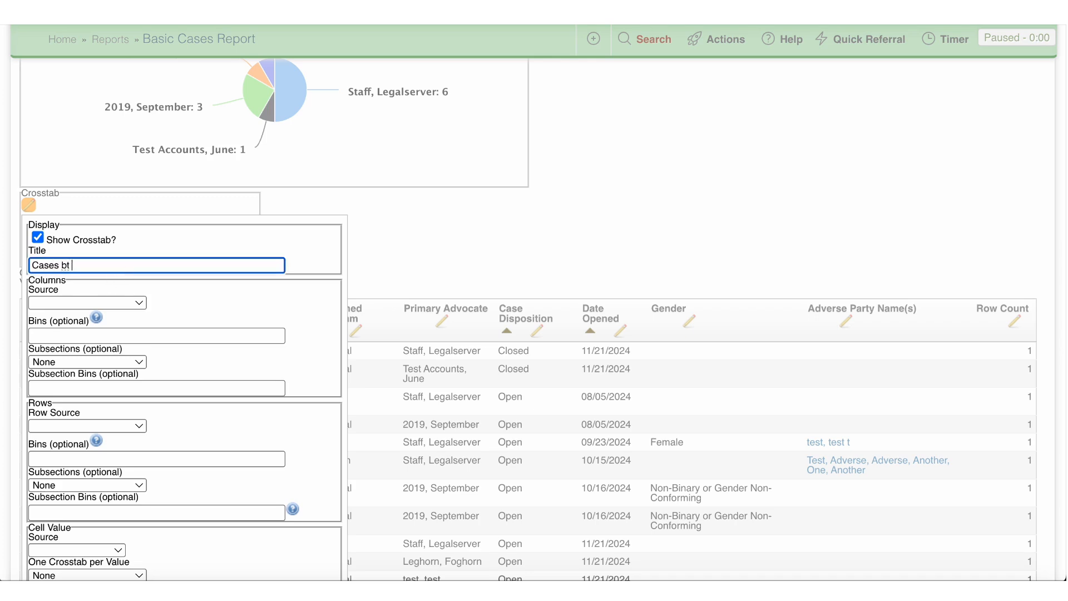
pyautogui.write('fice and program')
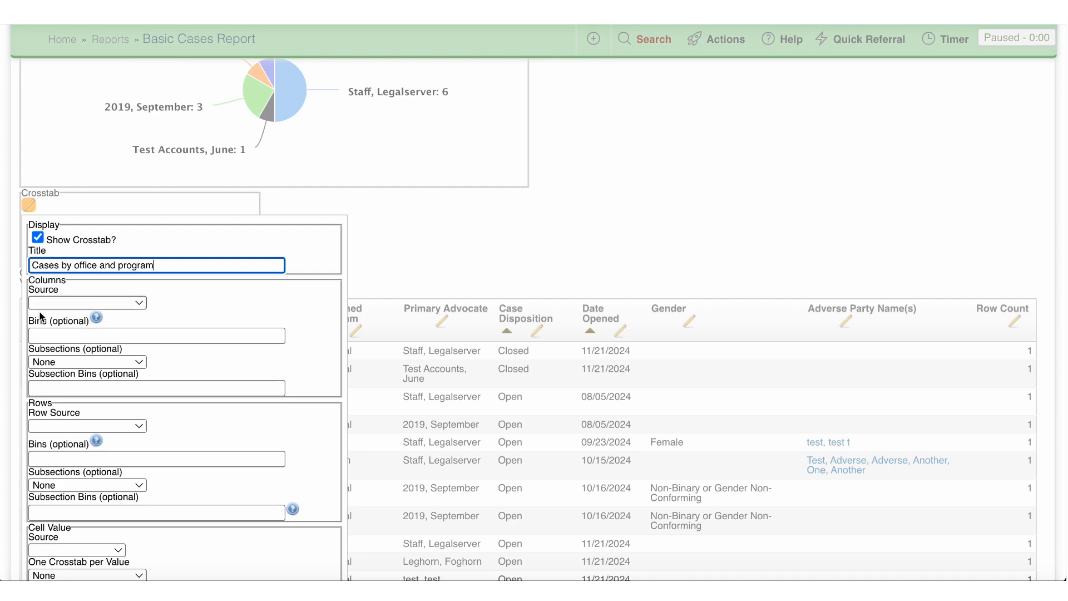
# Step: Set the crosstab's column source to Assigned Office and its row source to Assigned Program
pyautogui.click(75, 303)
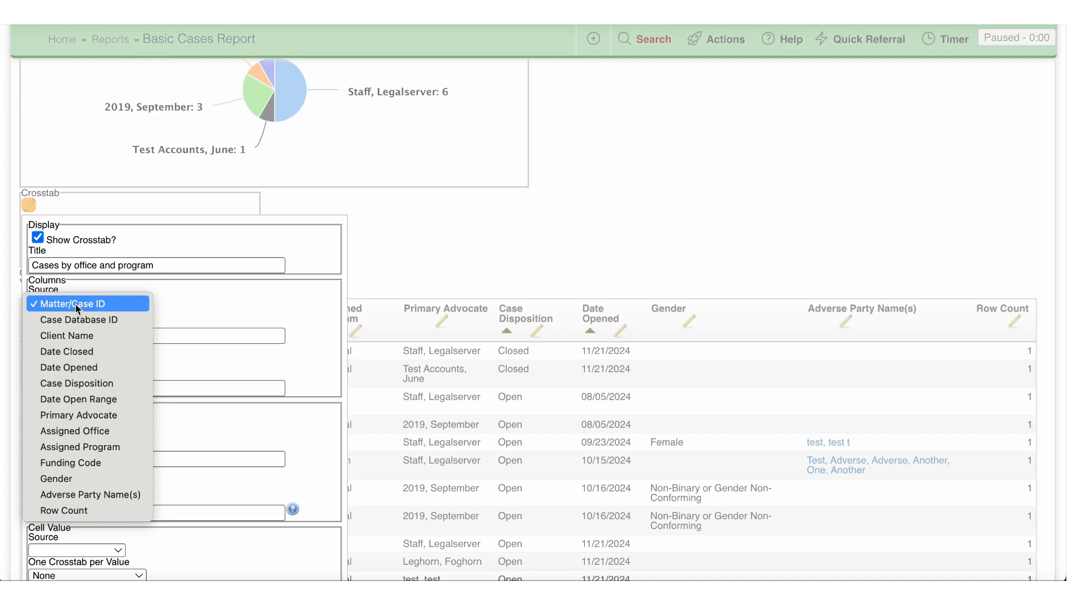
pyautogui.click(78, 431)
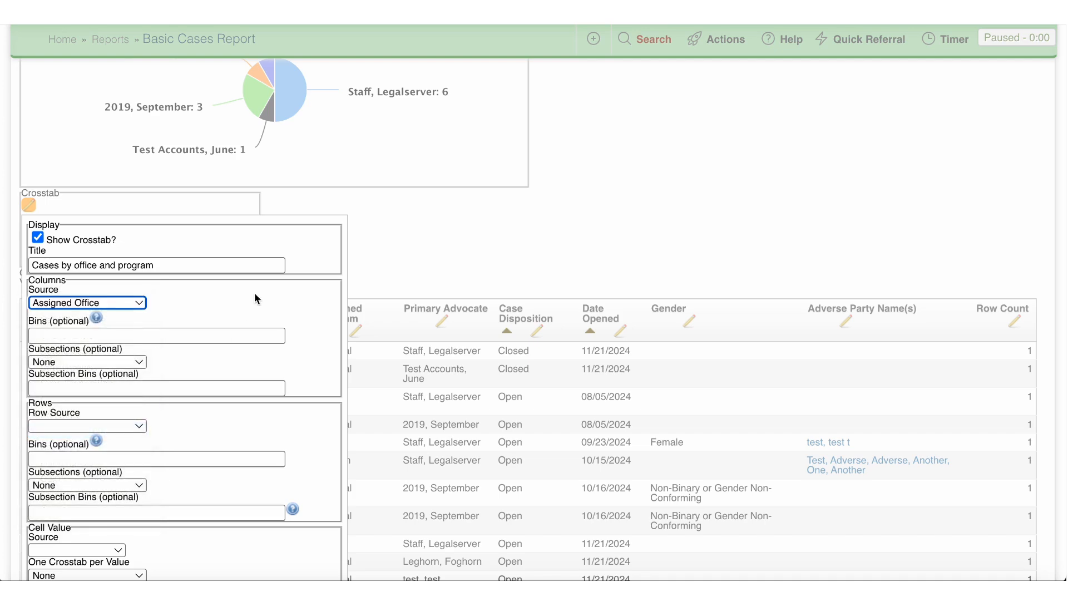
pyautogui.scroll(-2, 183, 316)
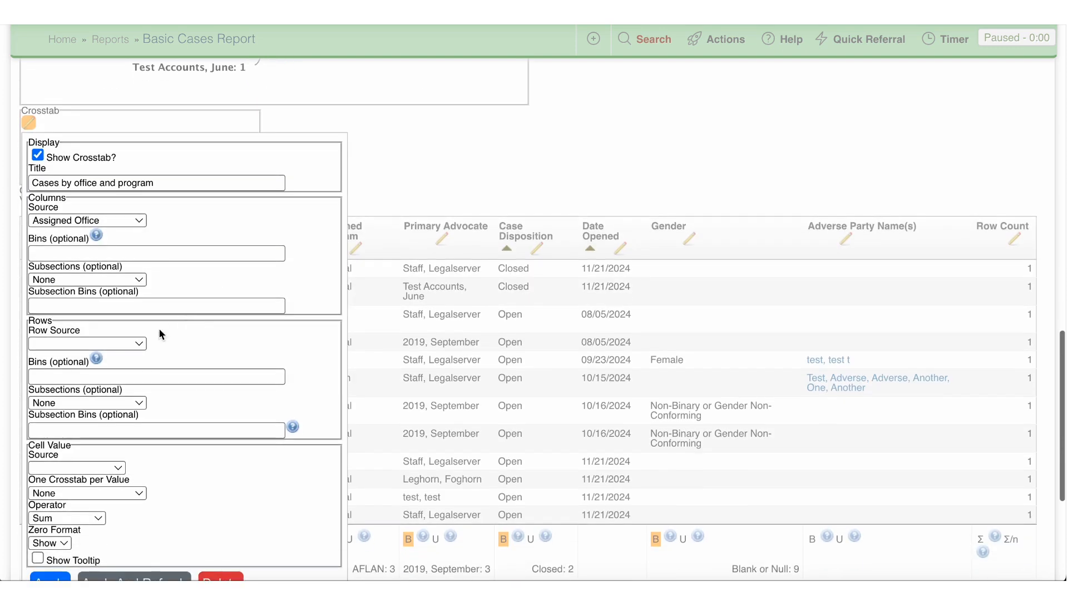
pyautogui.click(128, 345)
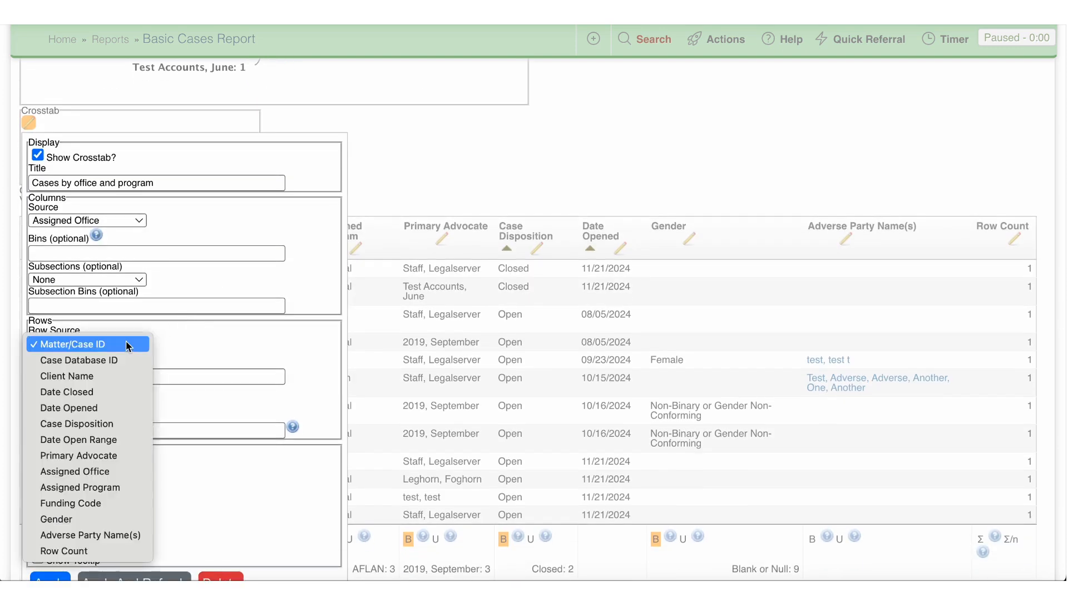
pyautogui.click(114, 487)
# Step: Set the crosstab's cell value source to Case Database ID
pyautogui.scroll(-2, 214, 331)
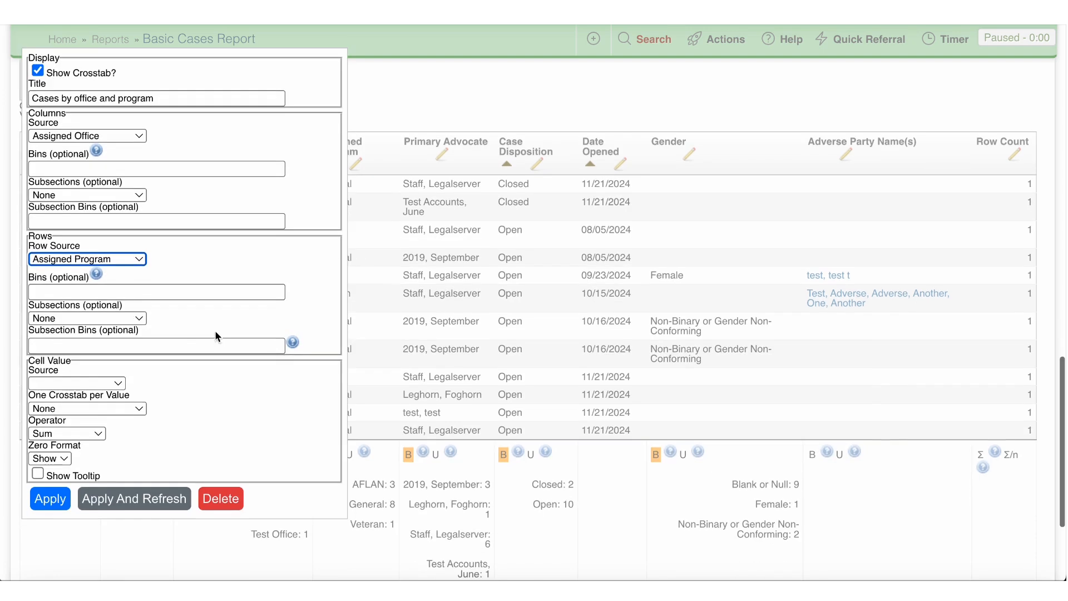
pyautogui.click(98, 384)
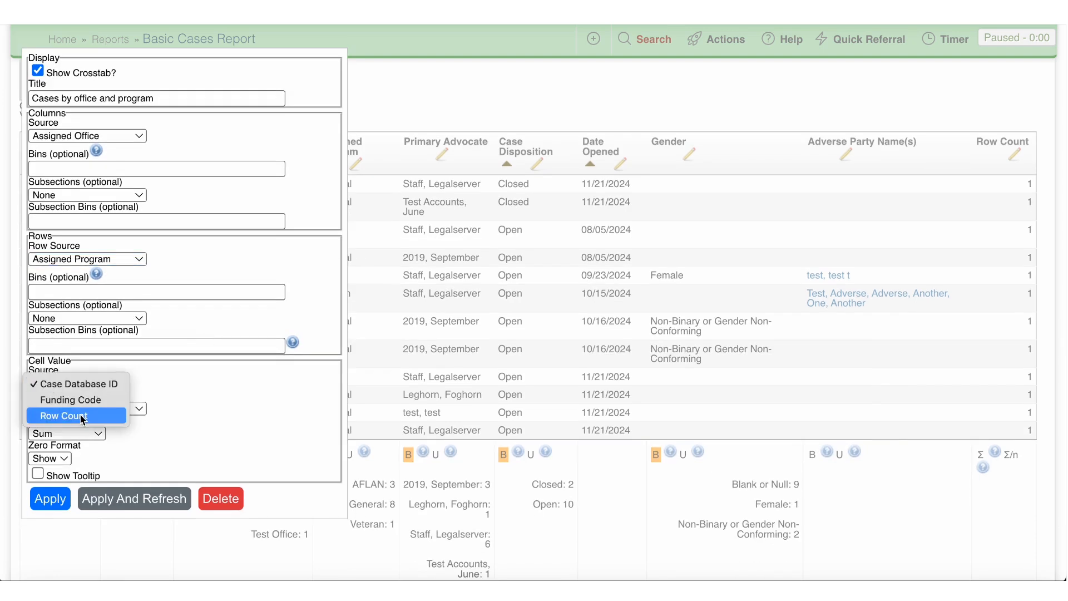
pyautogui.click(88, 386)
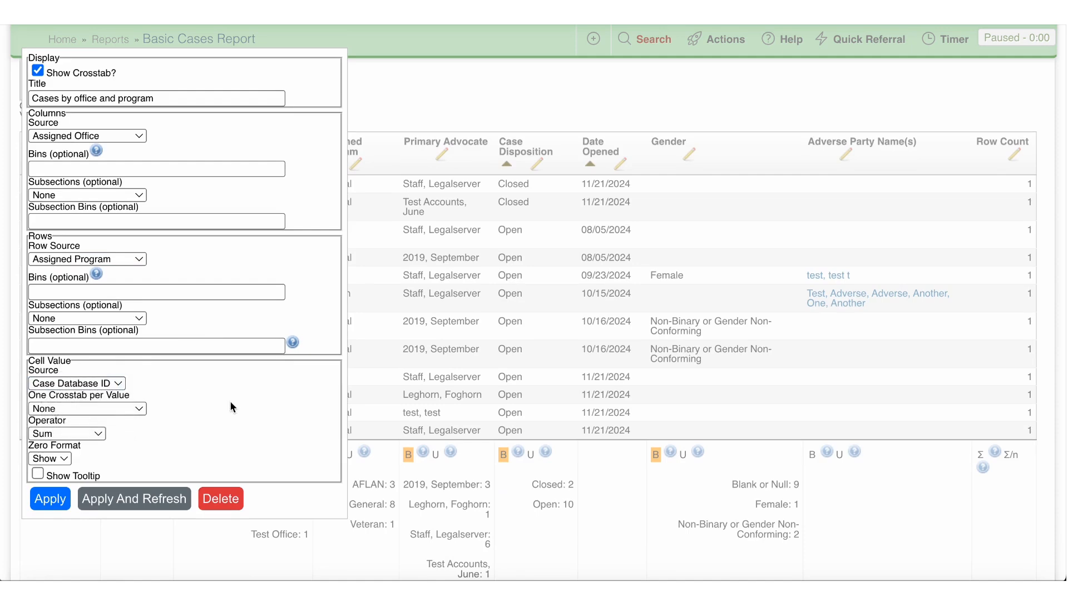
# Step: Apply the crosstab's settings, replace its cell value source with Row Count, and refresh the report
pyautogui.click(152, 499)
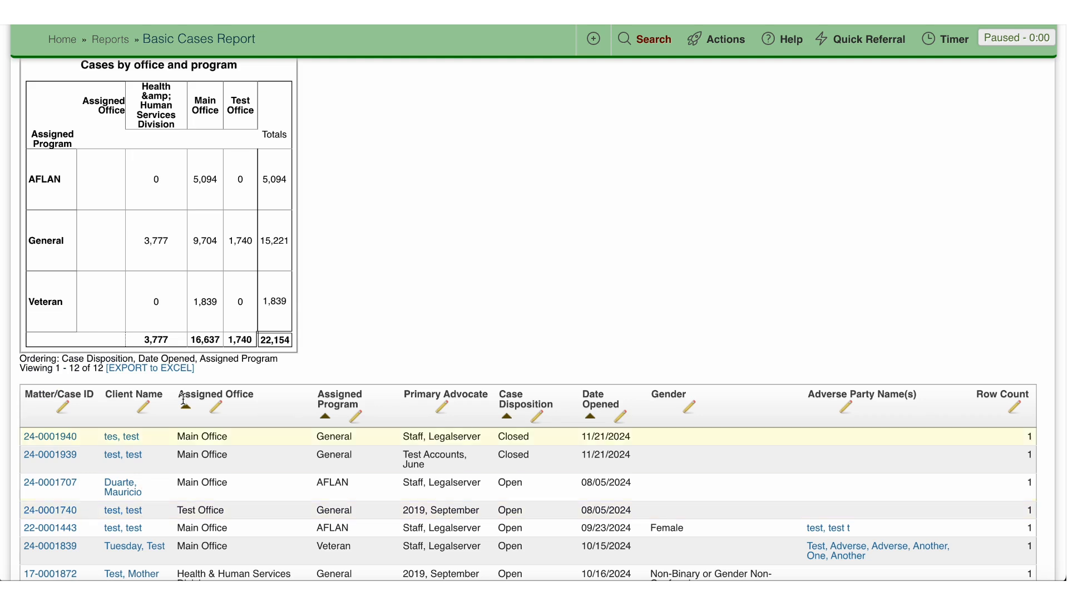
pyautogui.scroll(3, 389, 298)
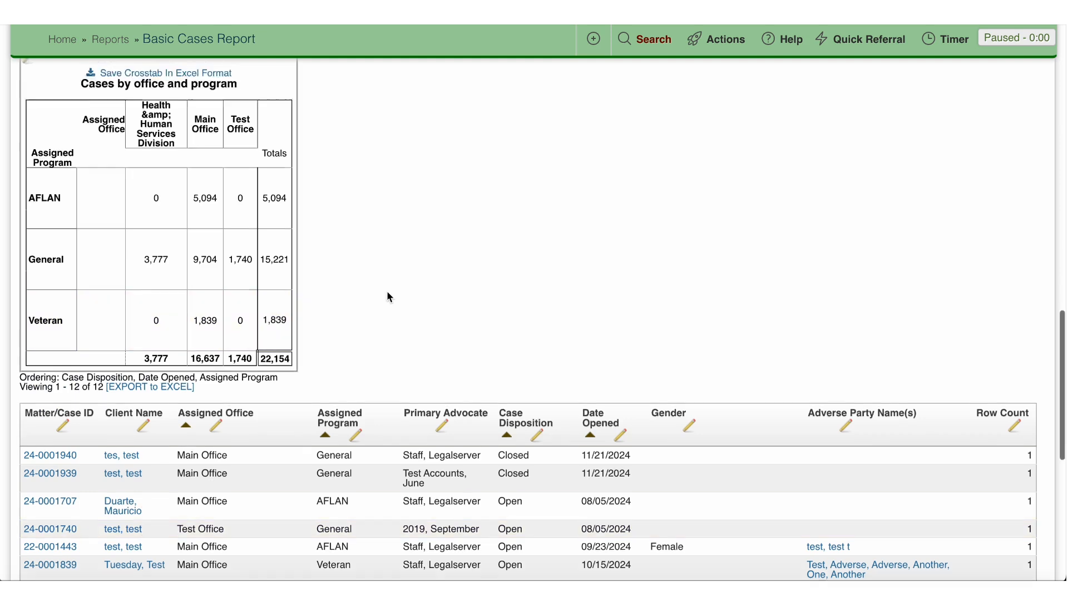
pyautogui.click(31, 178)
pyautogui.scroll(-2, 33, 178)
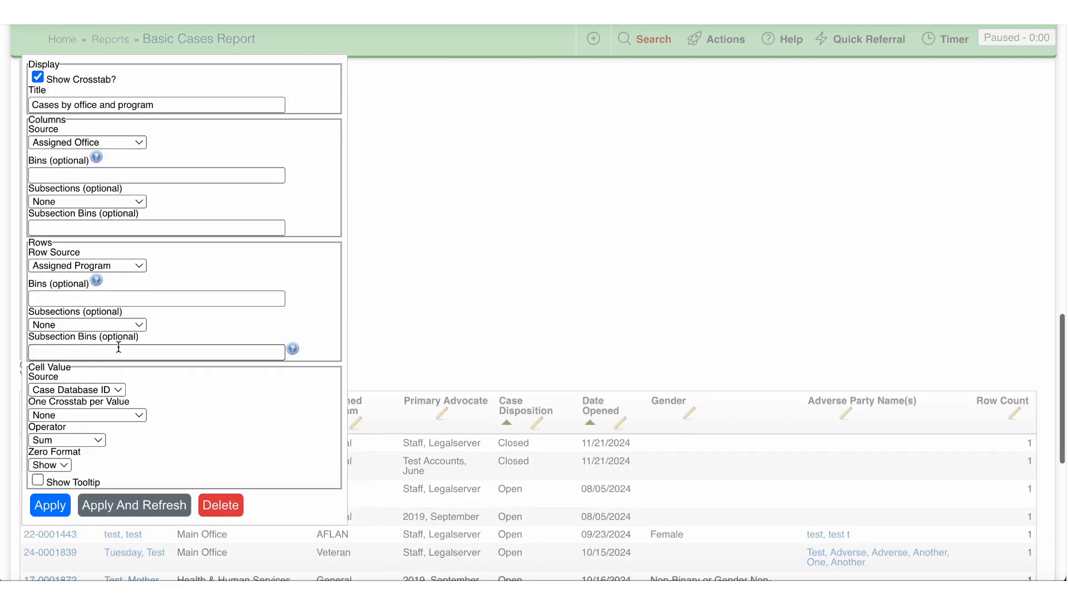
pyautogui.click(109, 387)
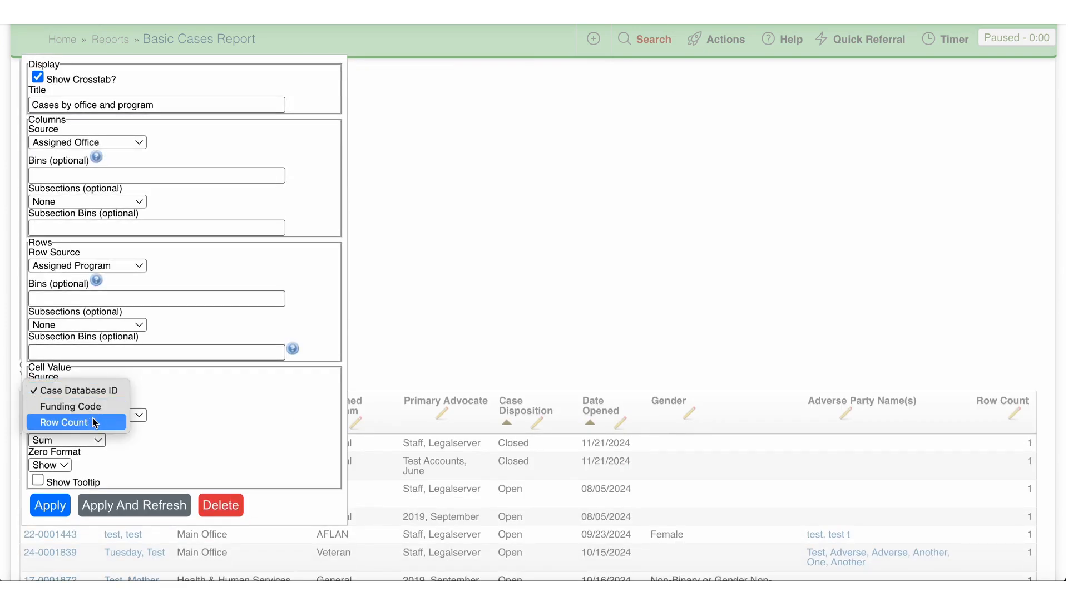
pyautogui.click(92, 417)
pyautogui.click(109, 511)
pyautogui.click(116, 505)
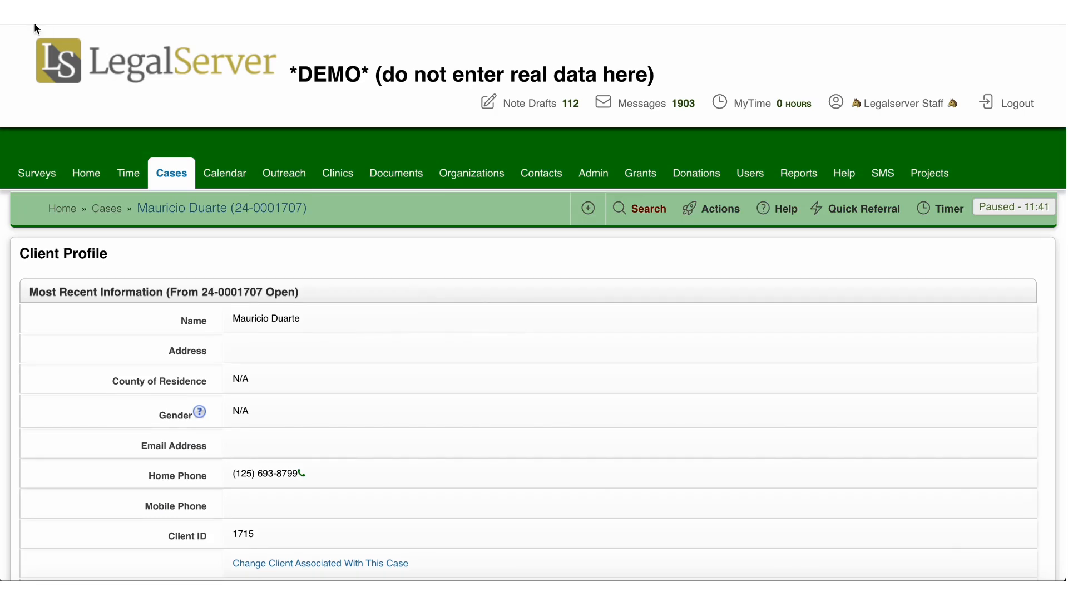
pyautogui.hotkey('alt', 'Left')
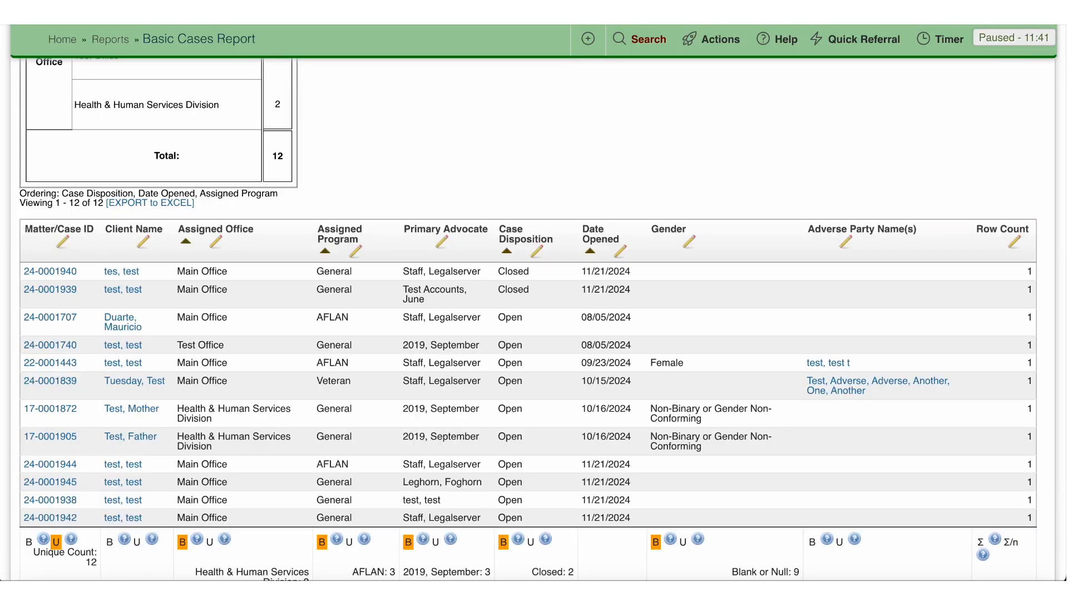
pyautogui.scroll(5, 369, 202)
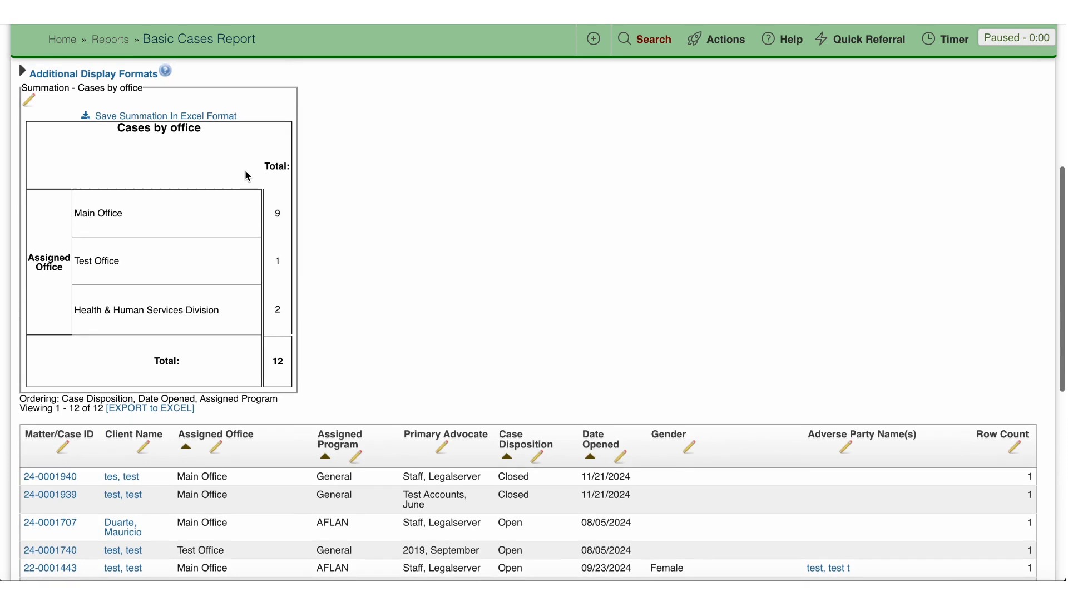
pyautogui.click(33, 99)
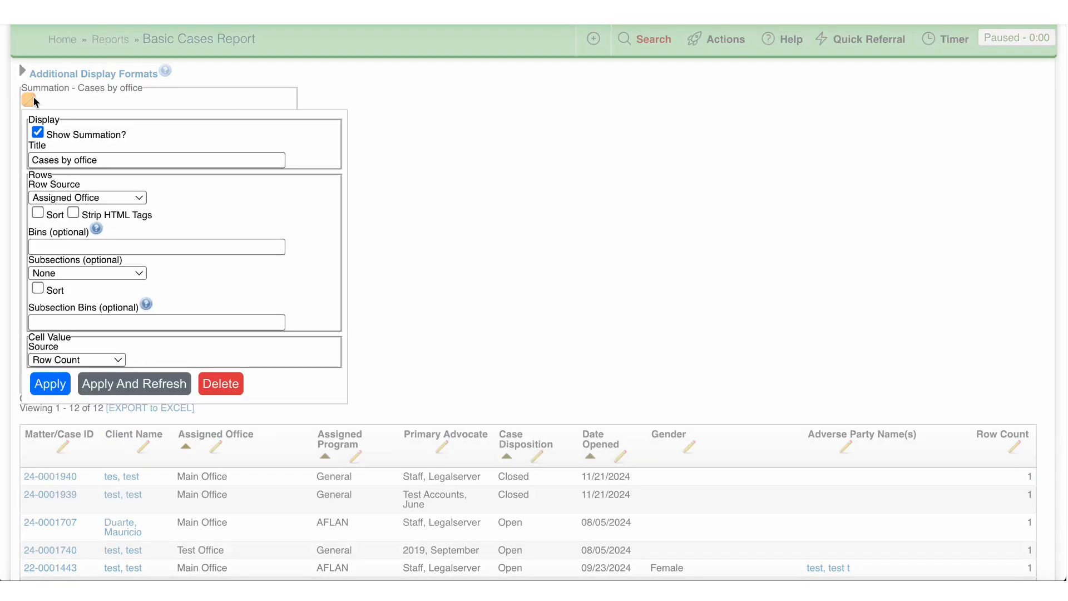
pyautogui.click(32, 99)
pyautogui.scroll(4, 84, 297)
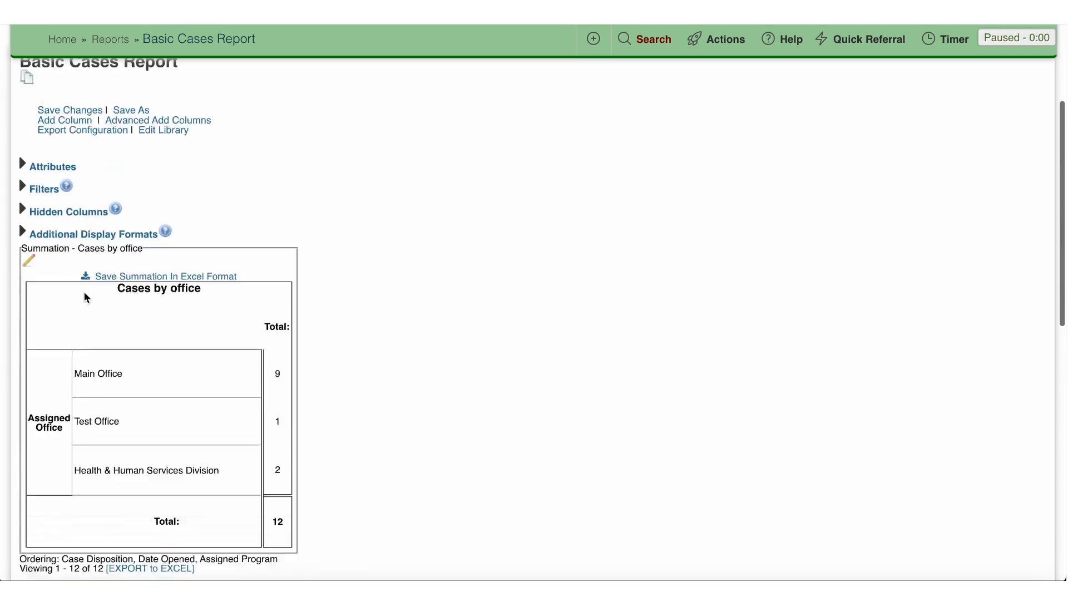
pyautogui.scroll(-5, 85, 295)
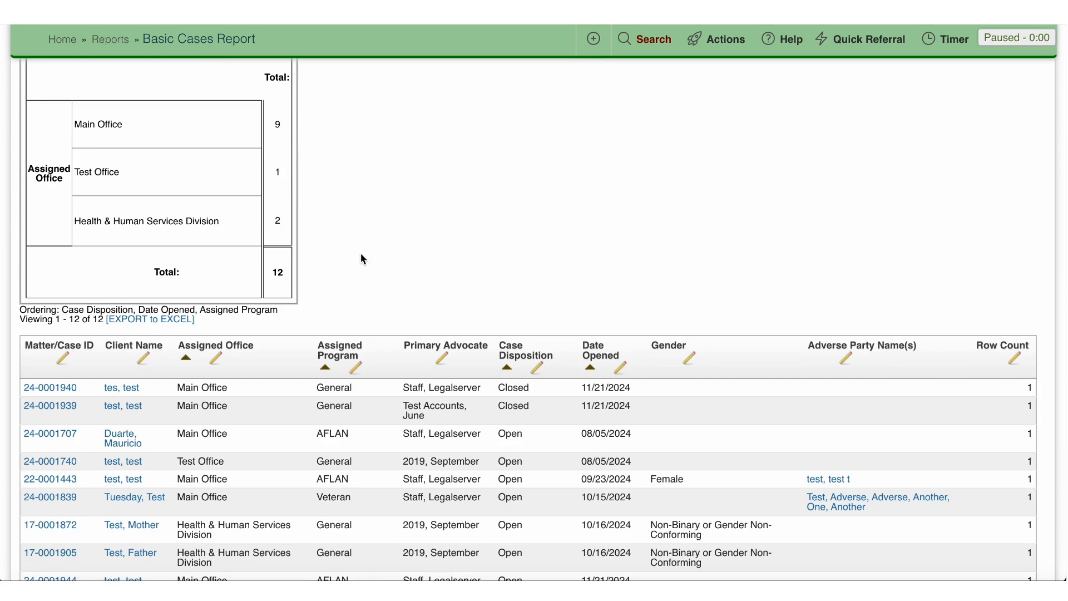
pyautogui.scroll(3, 362, 259)
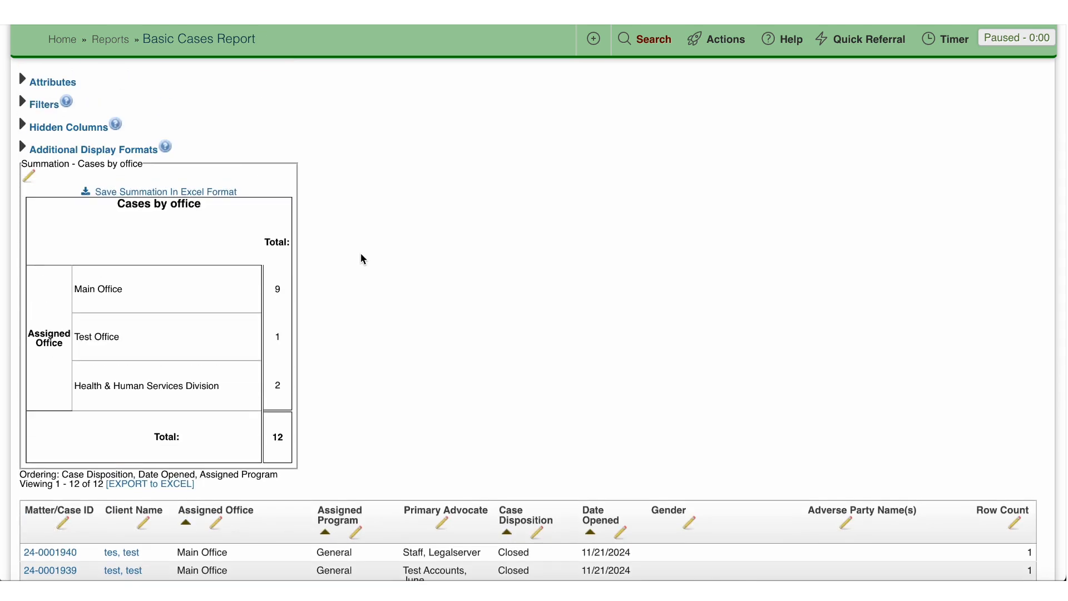
# Step: Add another Crosstab summary display to the report
pyautogui.click(112, 150)
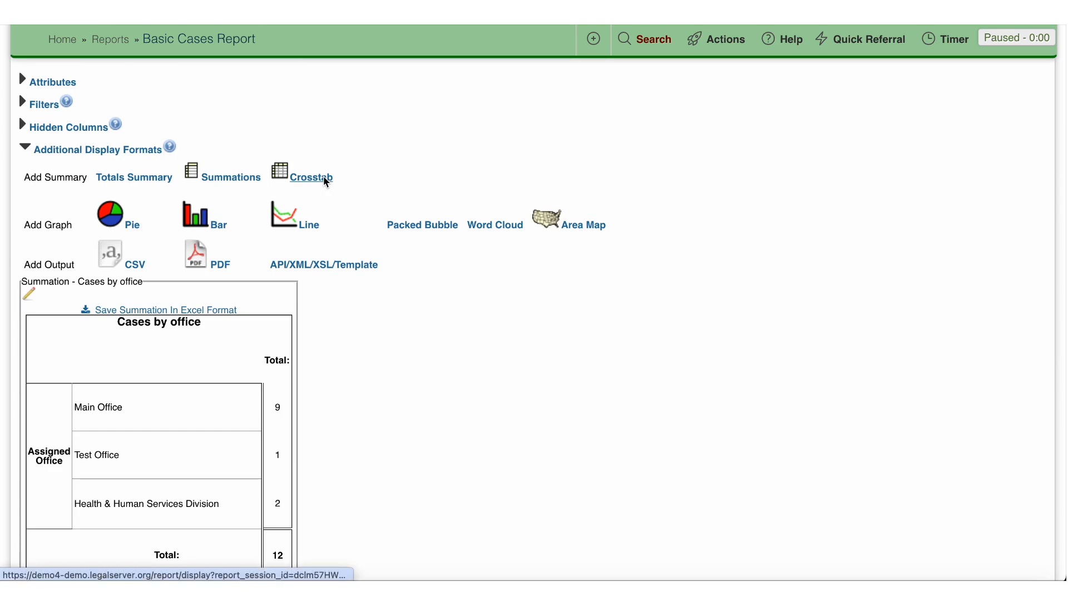
pyautogui.scroll(-6, 338, 348)
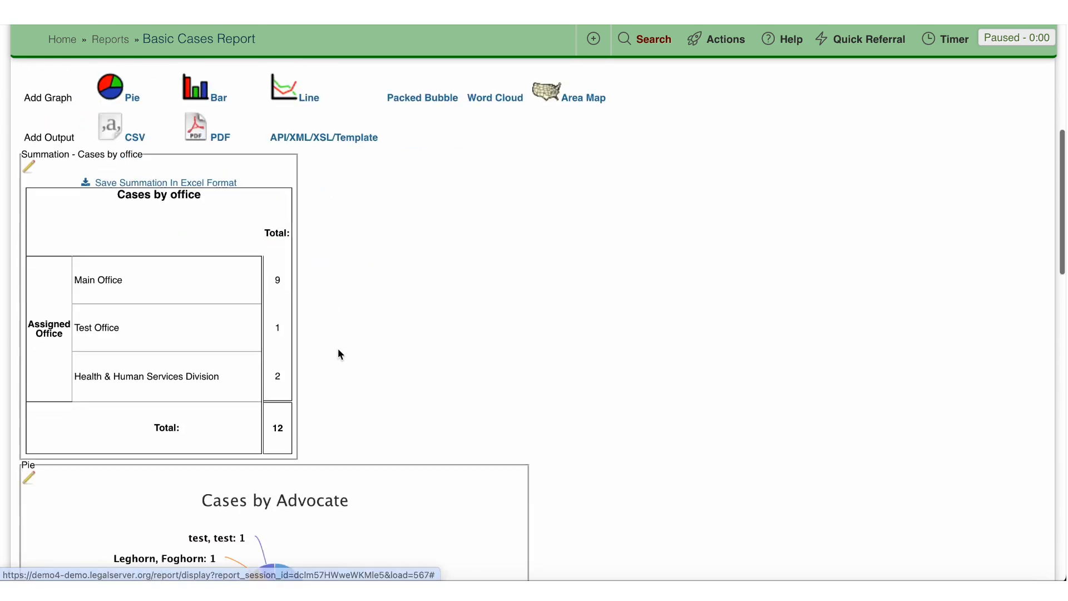
pyautogui.scroll(-6, 338, 350)
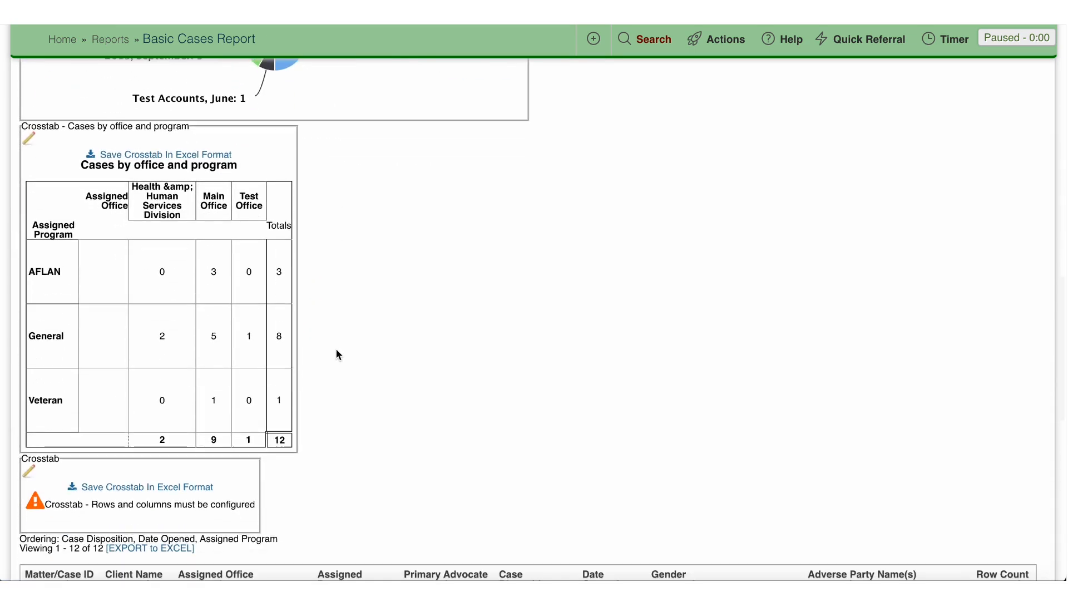
# Step: Delete the unconfigured crosstab display below the "Cases by office and program" crosstab
pyautogui.click(28, 471)
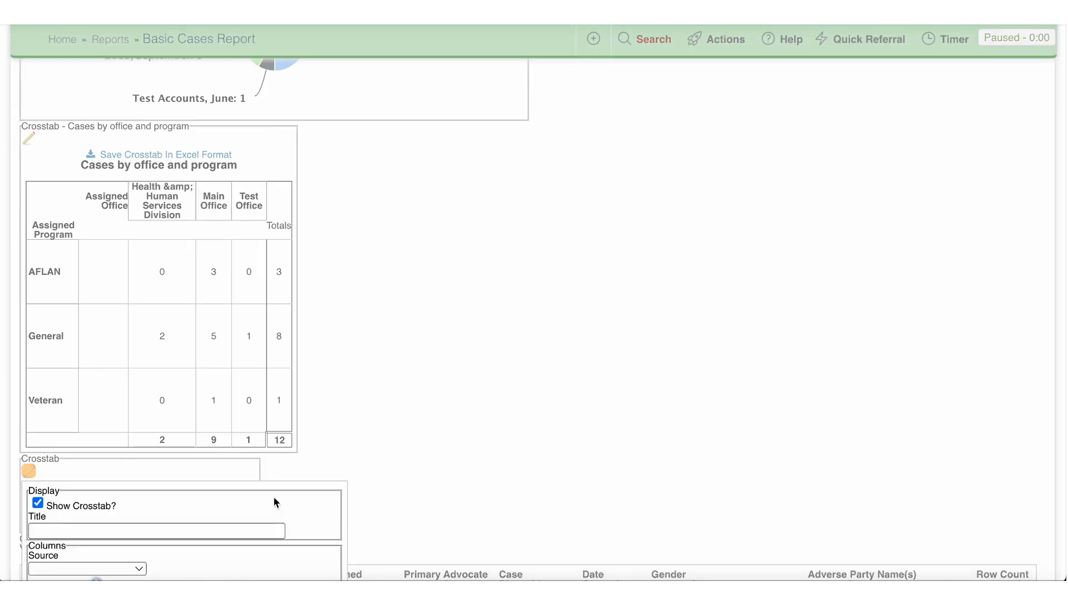
pyautogui.scroll(-3, 274, 501)
pyautogui.scroll(-4, 256, 462)
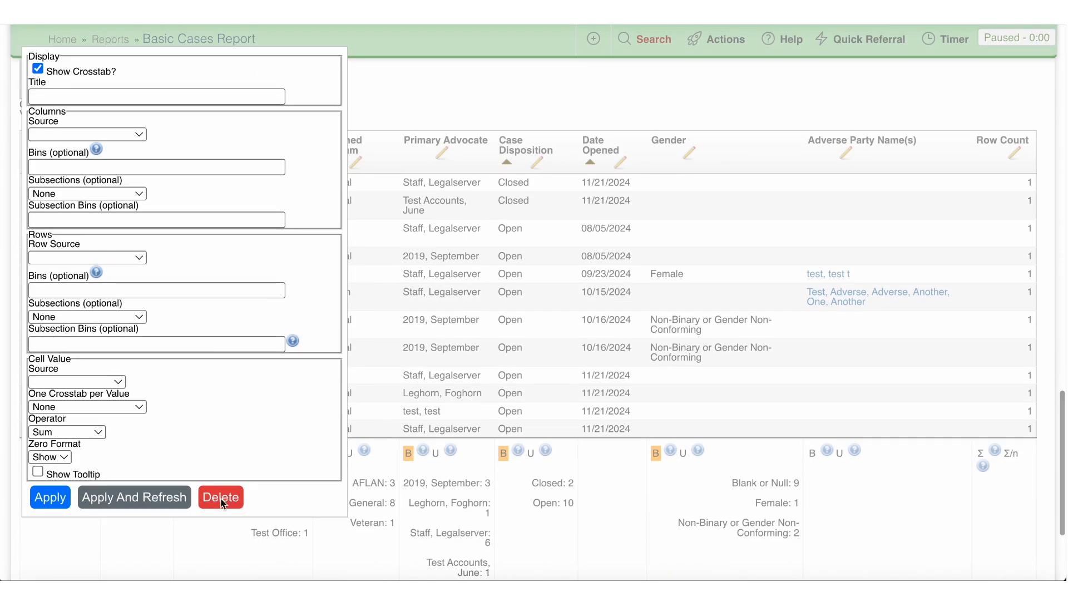
pyautogui.click(219, 497)
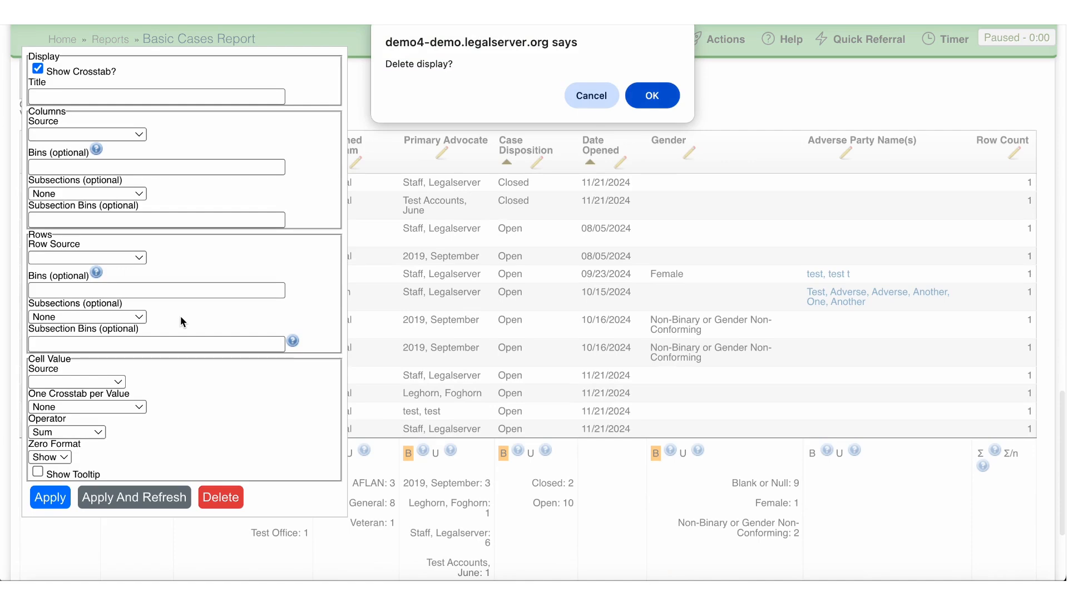
pyautogui.click(646, 98)
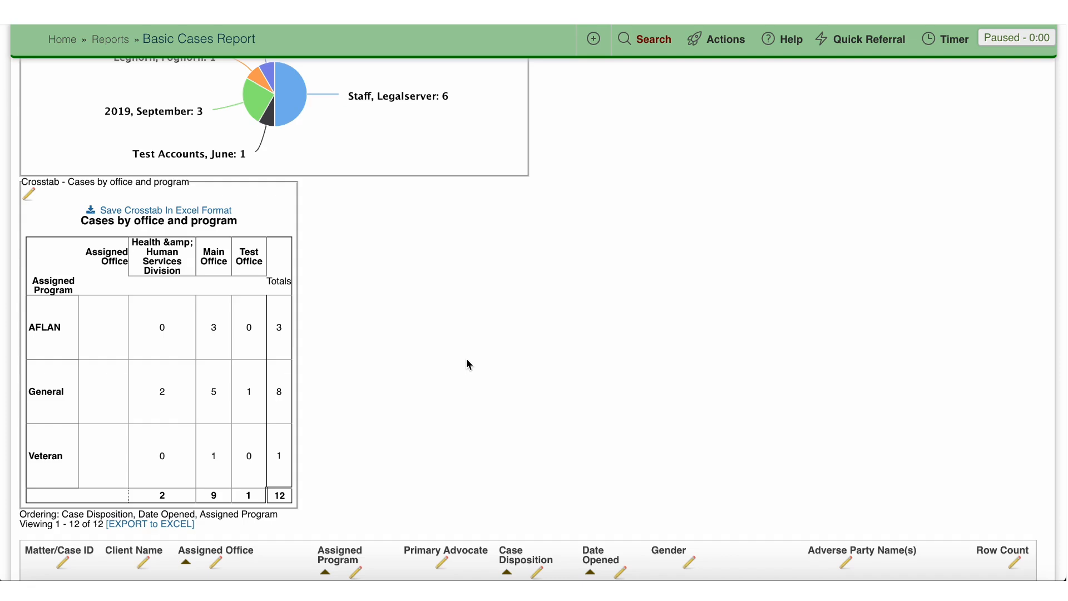
# Step: Look over the report, and go to the Home page to examine its Miscoded Cases section
pyautogui.scroll(-5, 467, 364)
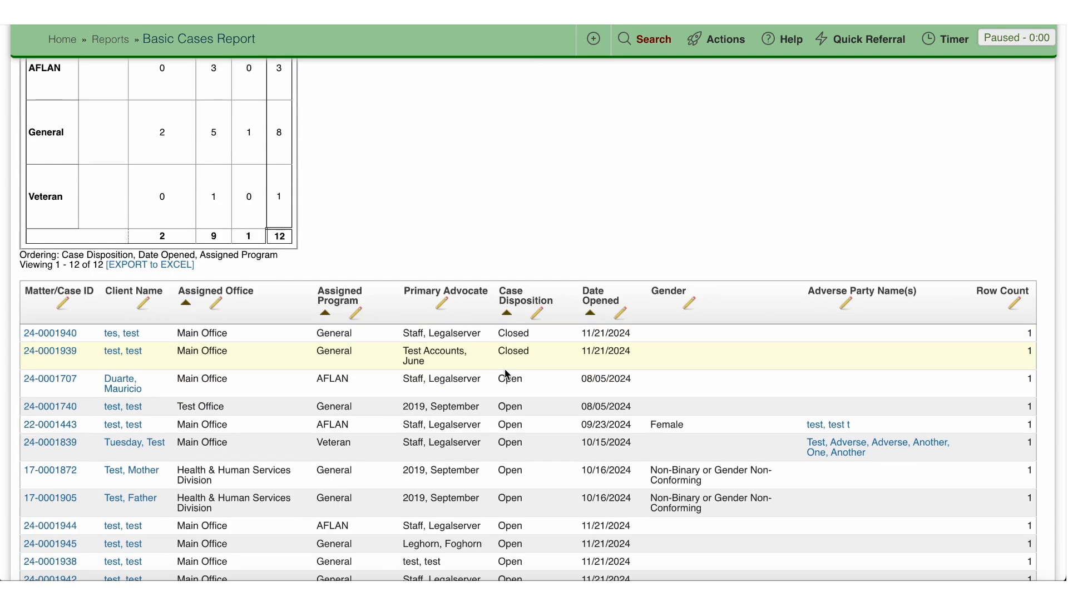
pyautogui.scroll(15, 507, 373)
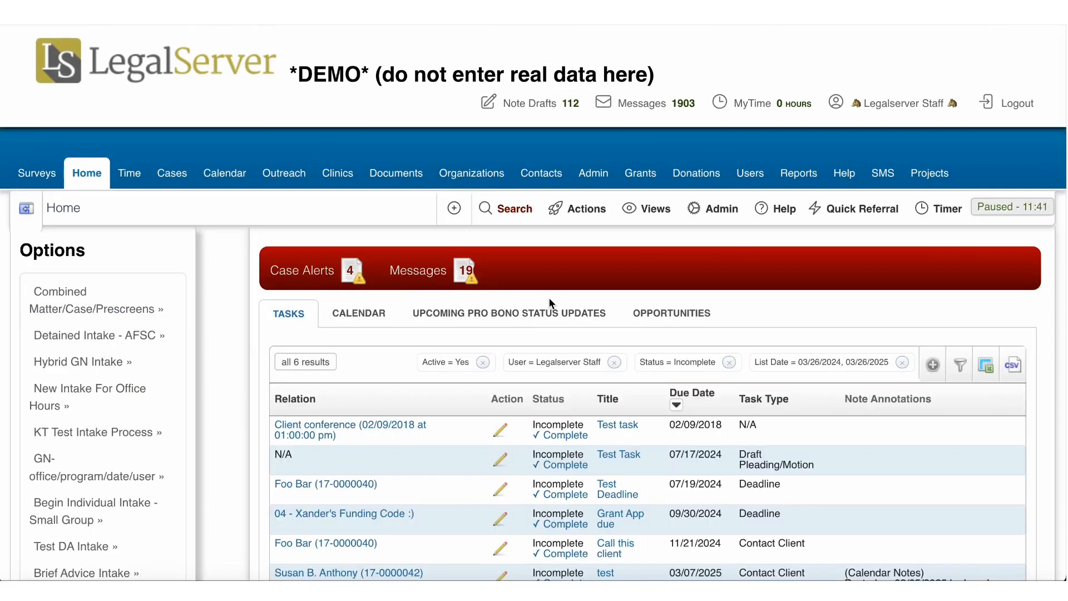
pyautogui.scroll(-20, 549, 297)
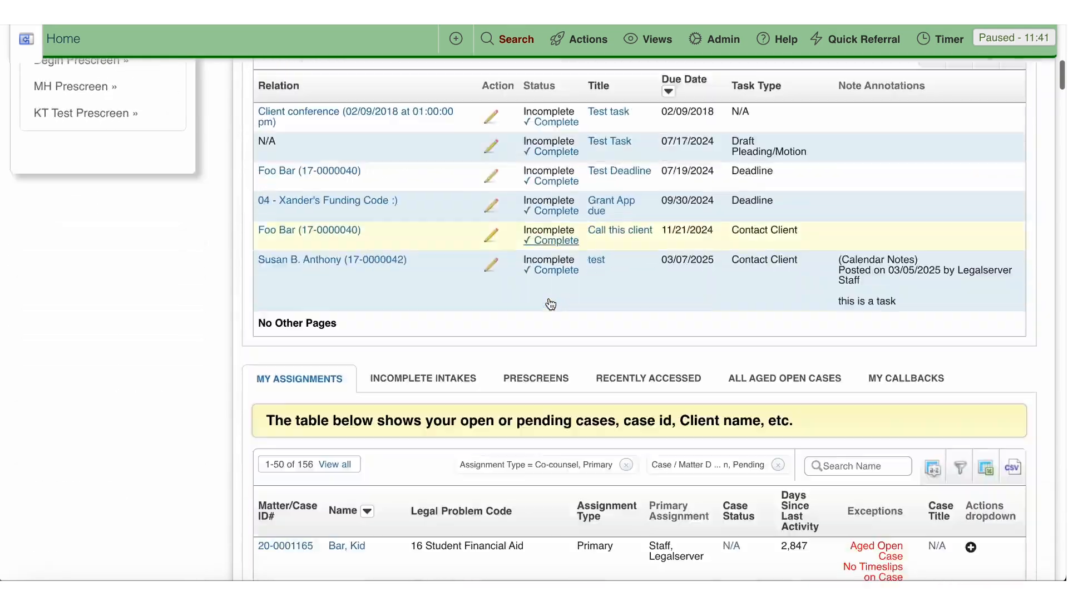
pyautogui.scroll(-20, 549, 300)
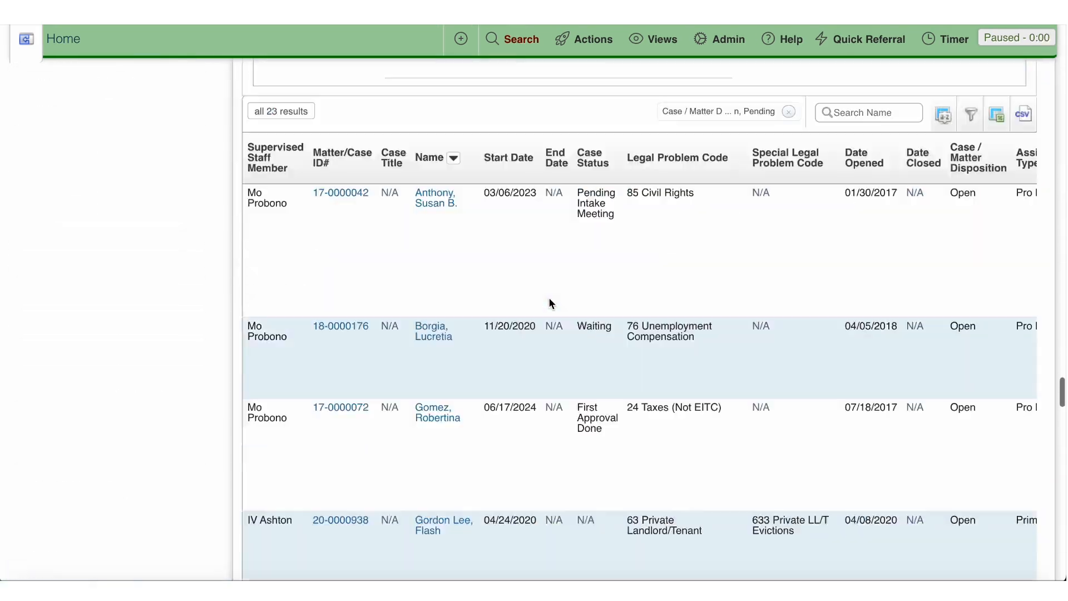
pyautogui.scroll(-5, 549, 303)
pyautogui.scroll(6, 549, 303)
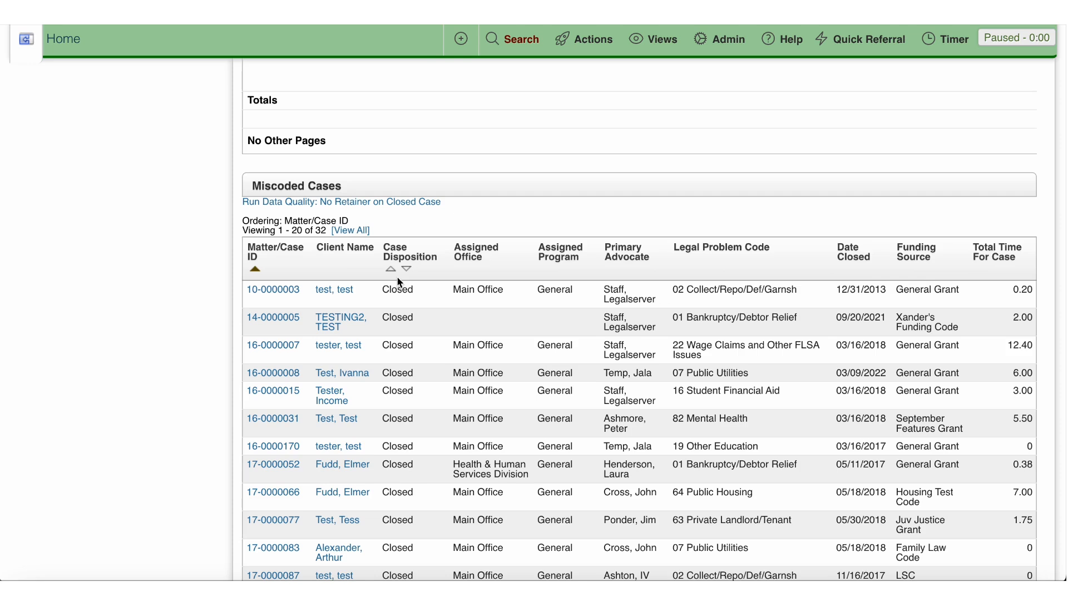
# Step: Open the Home page's layout form for editing and add a Report Part block to its elements
pyautogui.click(742, 43)
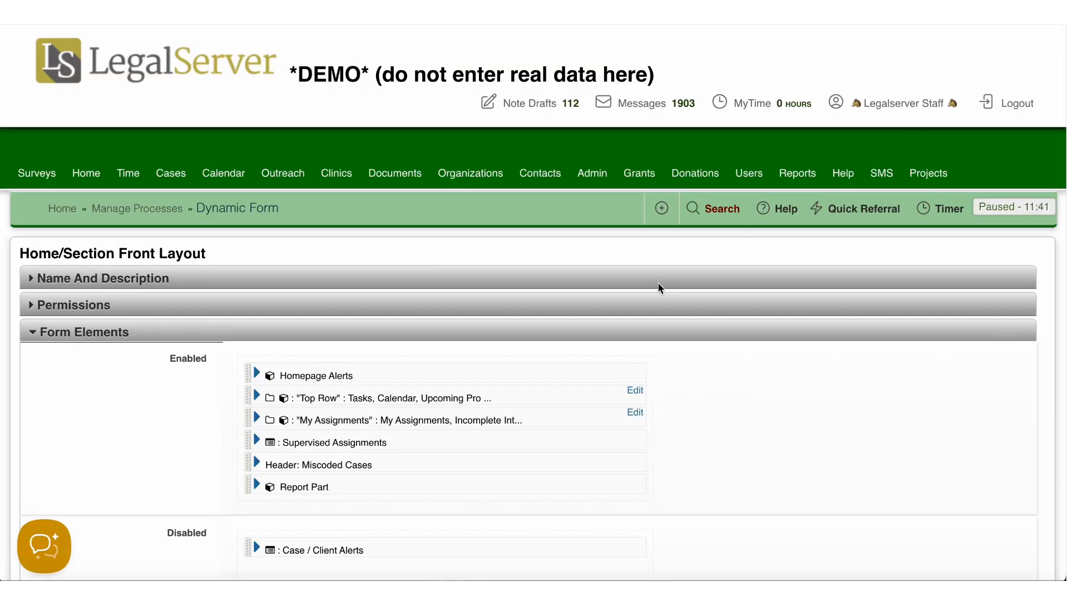
pyautogui.scroll(-5, 658, 286)
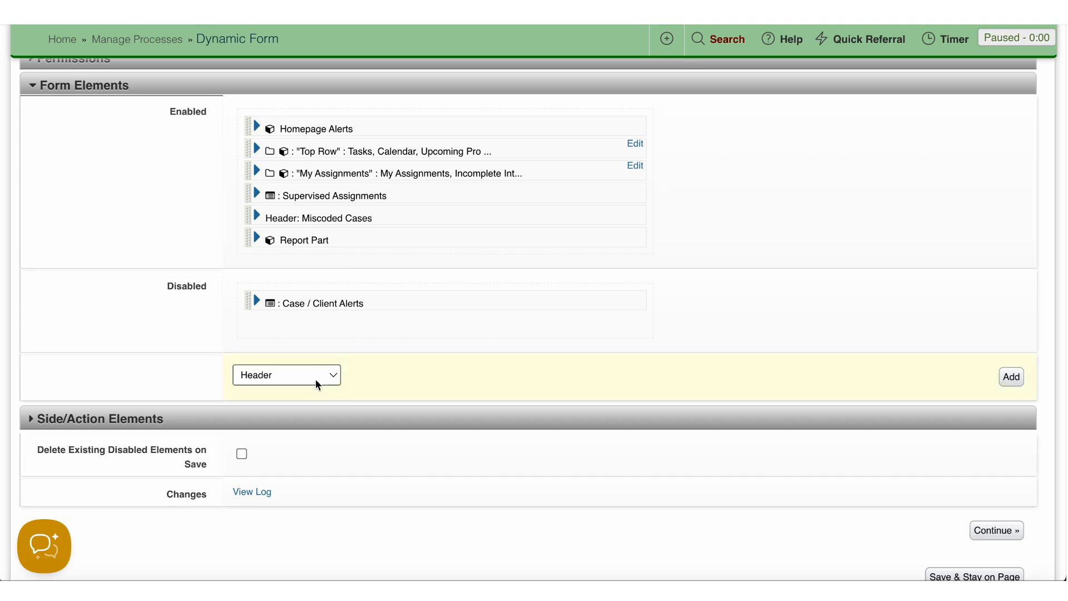
pyautogui.click(331, 375)
pyautogui.click(291, 424)
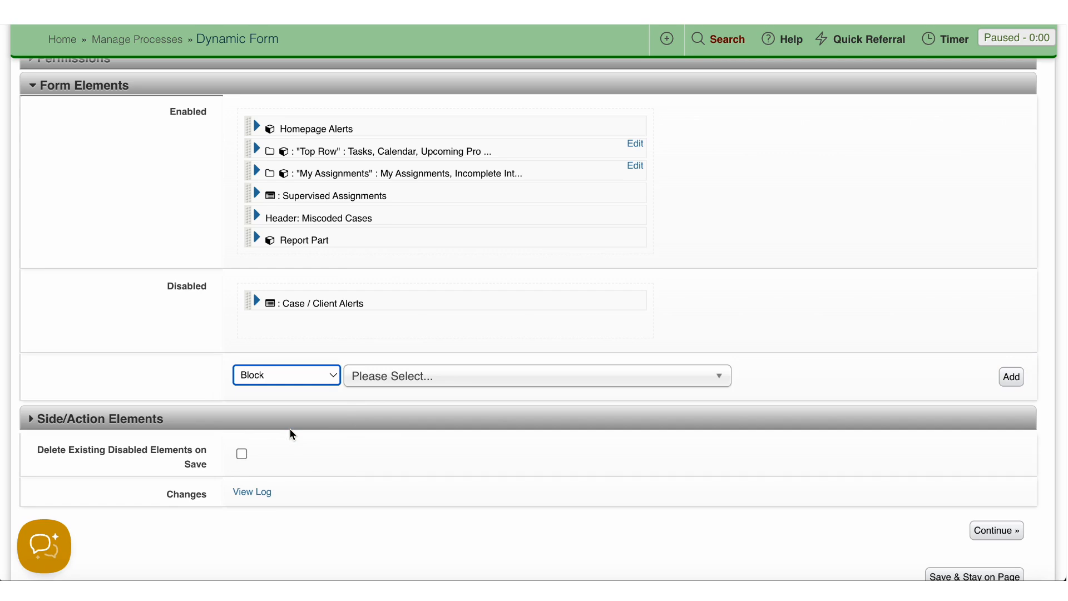
pyautogui.click(423, 375)
pyautogui.write('report')
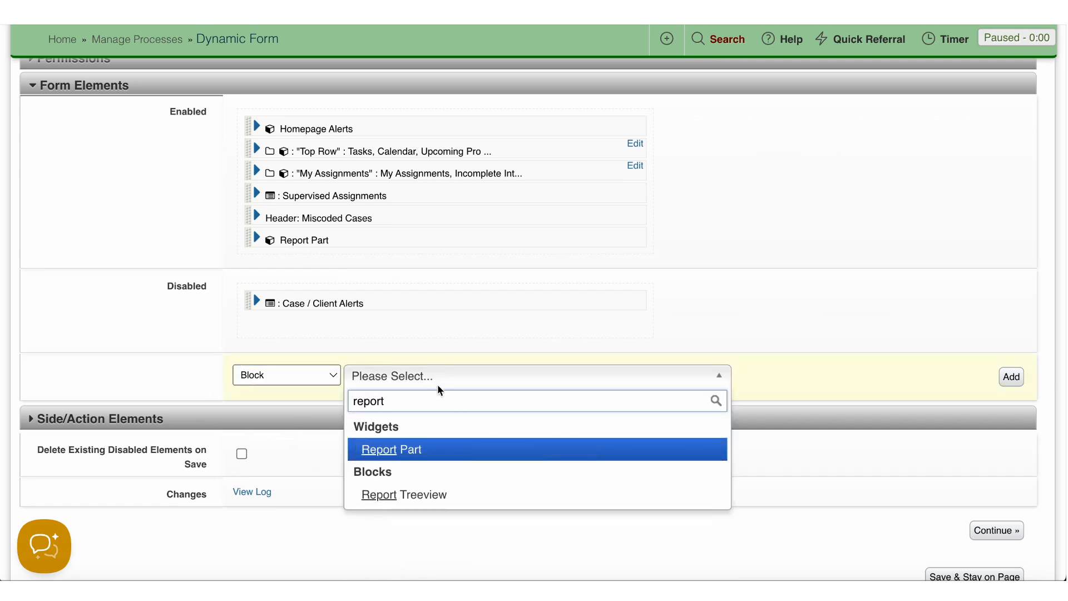
pyautogui.click(436, 449)
pyautogui.click(1011, 376)
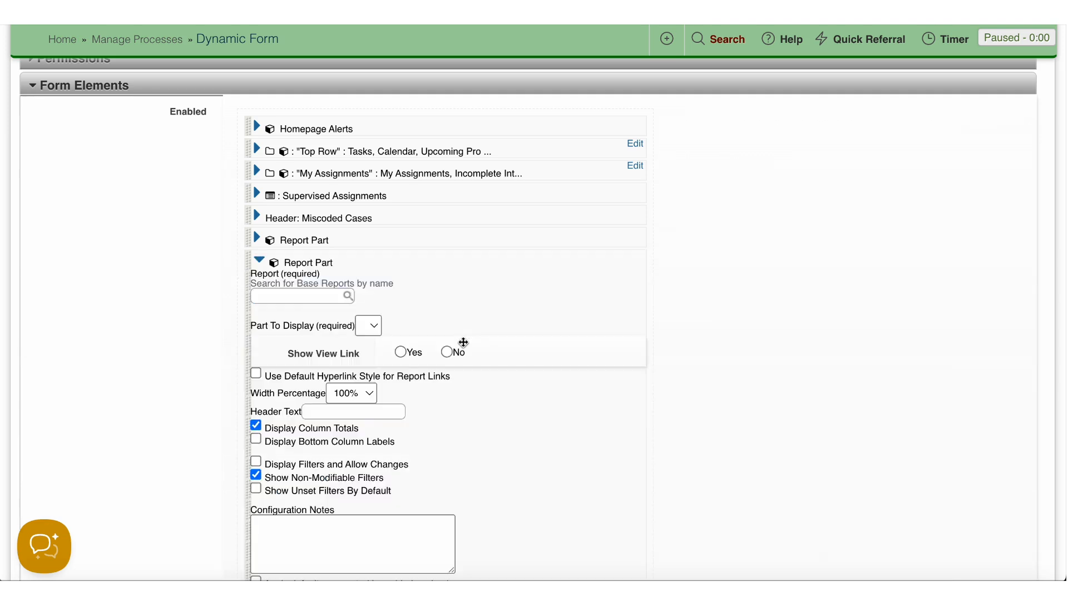
# Step: Set the new Report Part's report to Basic Case Report 2 and its part to display to Tabular Data
pyautogui.scroll(-2, 294, 299)
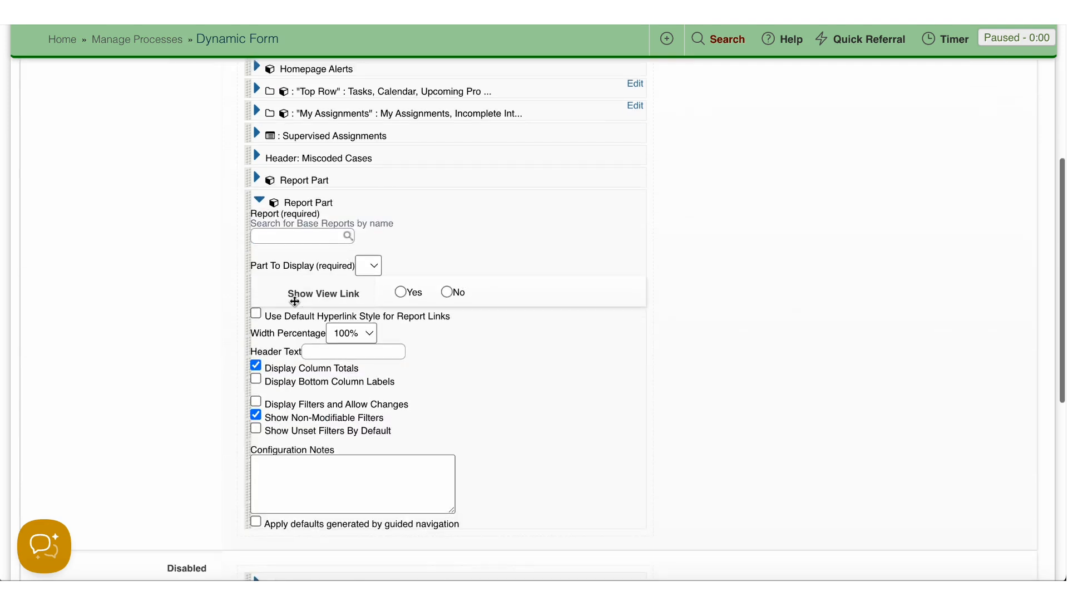
pyautogui.click(312, 227)
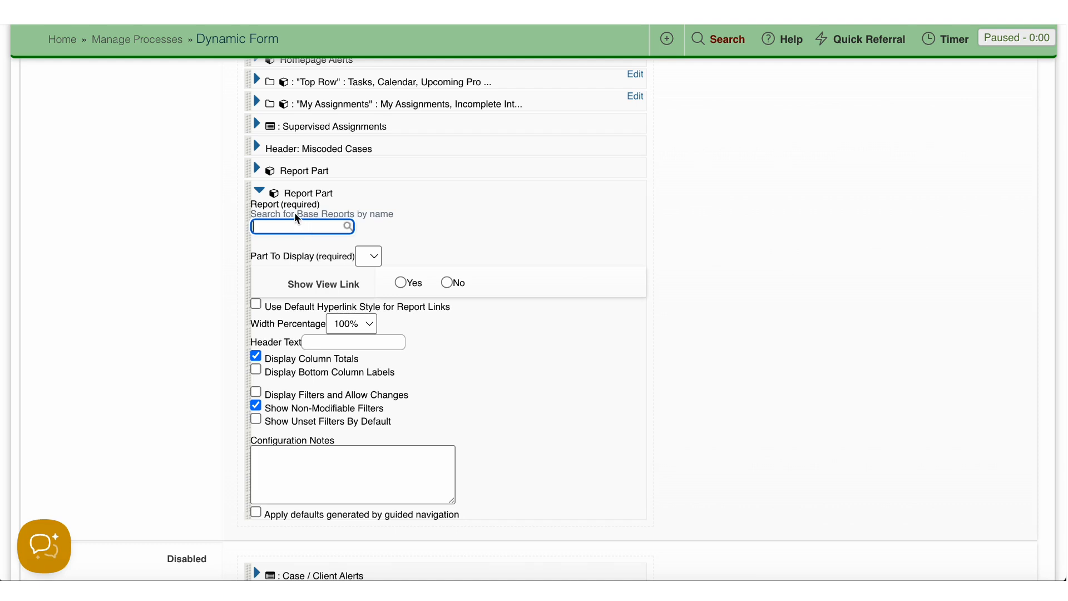
pyautogui.moveTo(295, 213)
pyautogui.mouseDown()
pyautogui.moveTo(332, 214)
pyautogui.moveTo(297, 211)
pyautogui.mouseUp()
pyautogui.click(323, 230)
pyautogui.write('basic case')
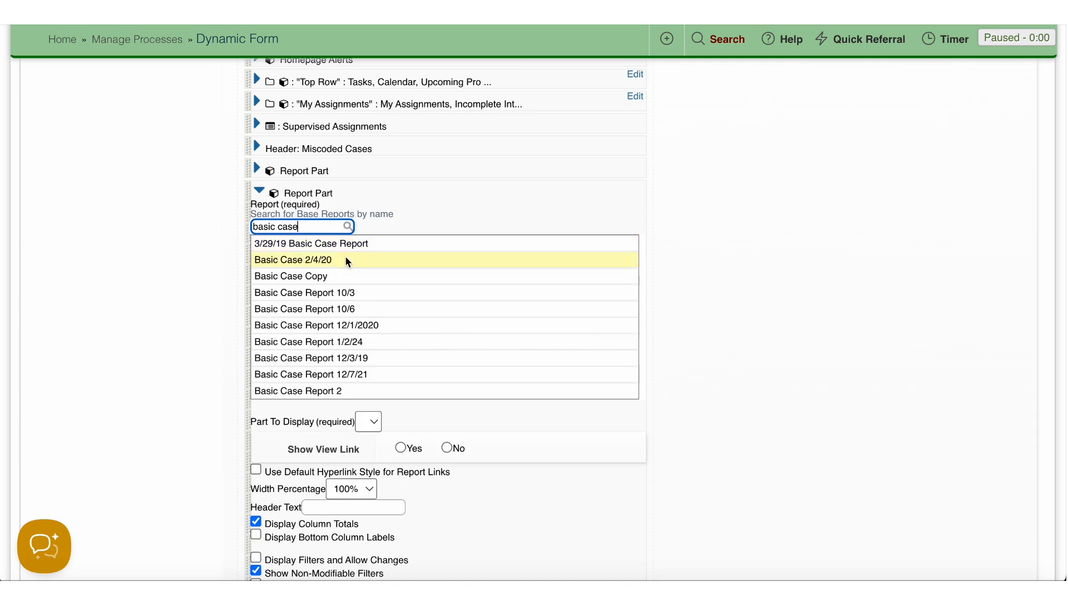
pyautogui.scroll(-3, 346, 261)
pyautogui.scroll(2, 346, 261)
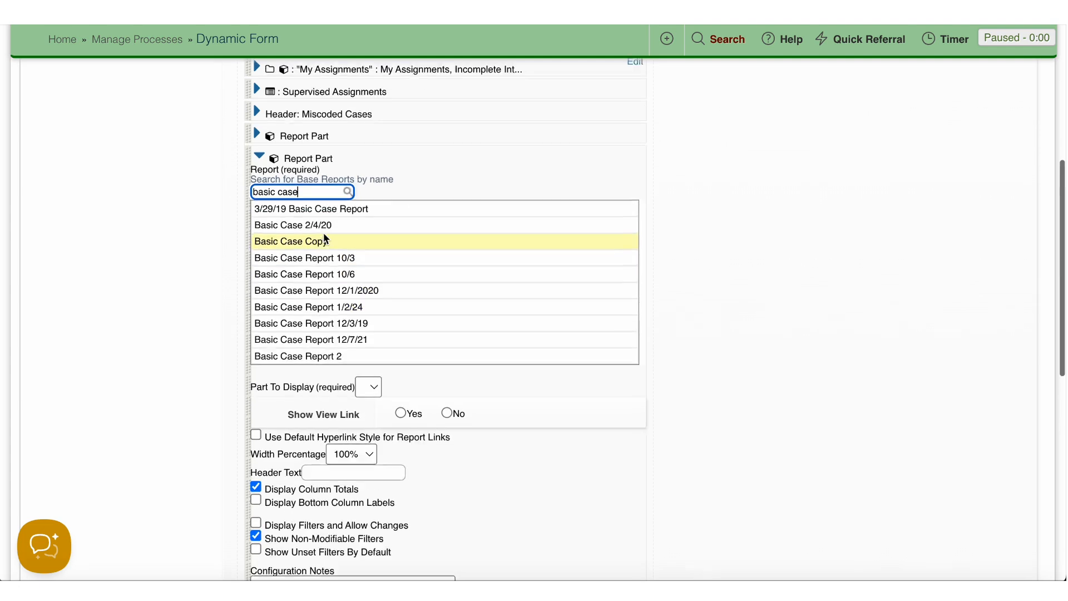
pyautogui.write('report')
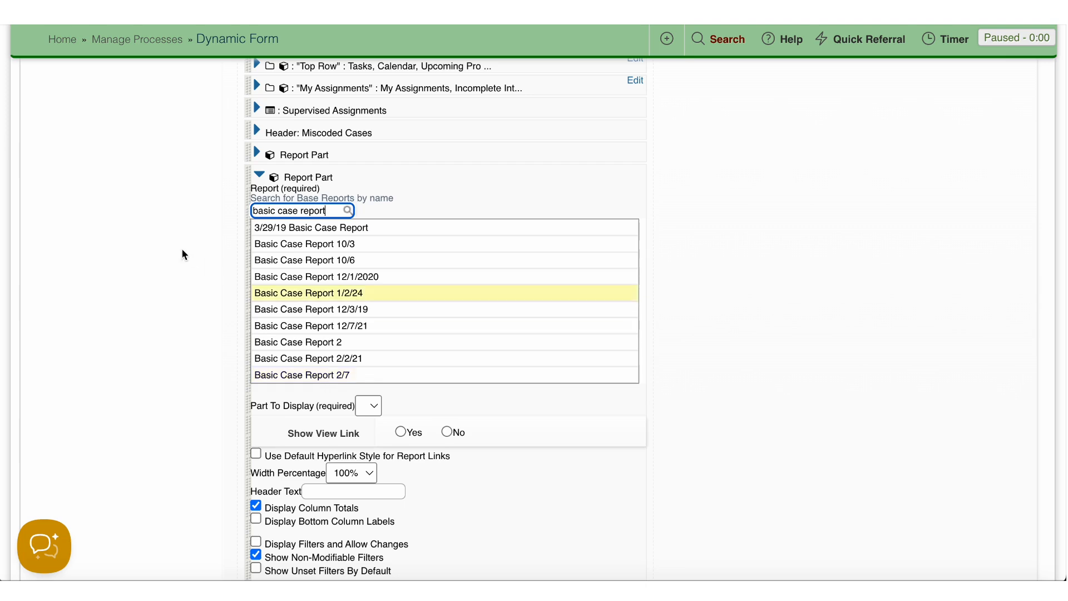
pyautogui.click(286, 342)
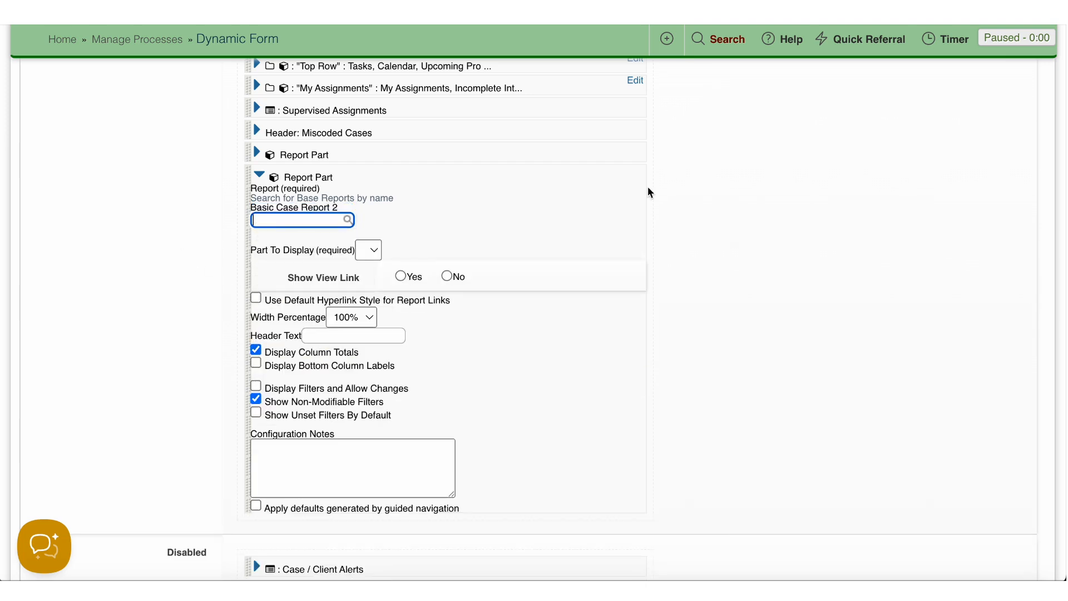
pyautogui.click(412, 241)
pyautogui.click(412, 247)
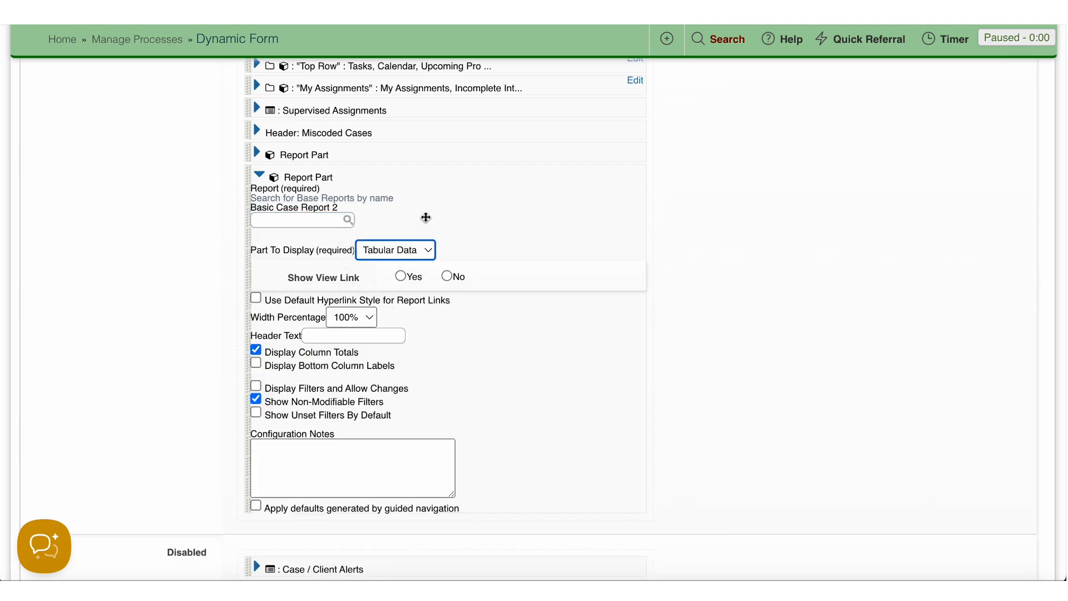
# Step: Check the basic cases report's name in the Base Reports list, and return to the Home layout form
pyautogui.click(282, 221)
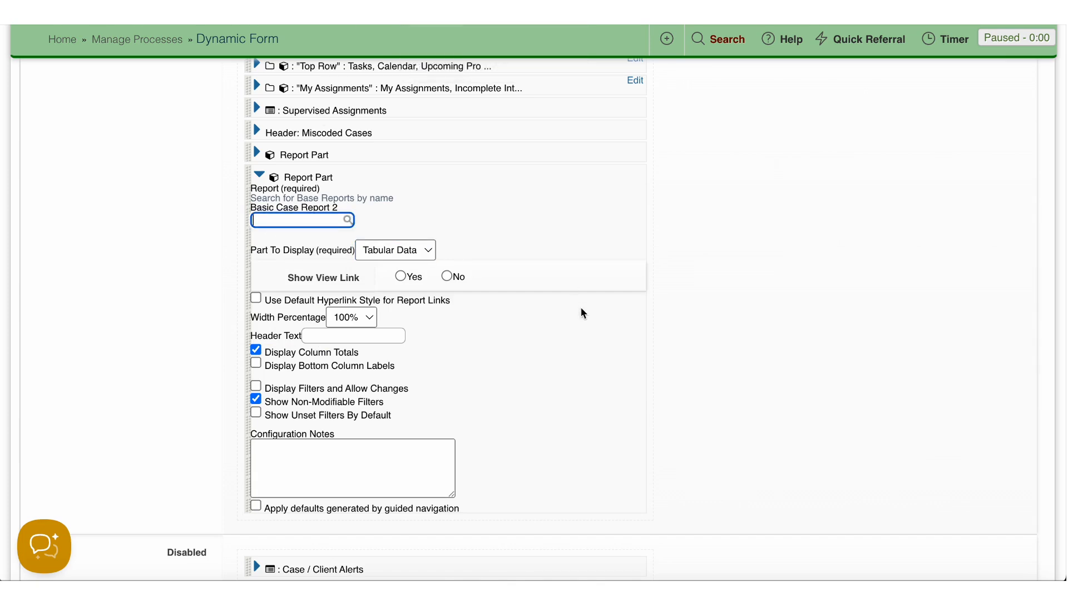
pyautogui.scroll(6, 581, 307)
pyautogui.rightClick(797, 173)
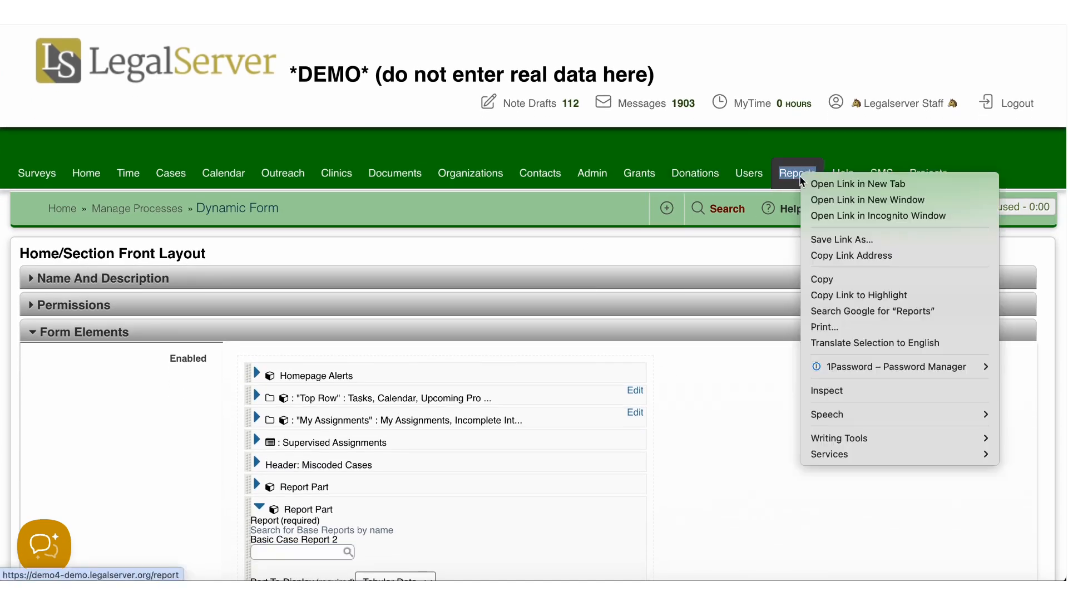
pyautogui.press('Escape')
pyautogui.press('Return')
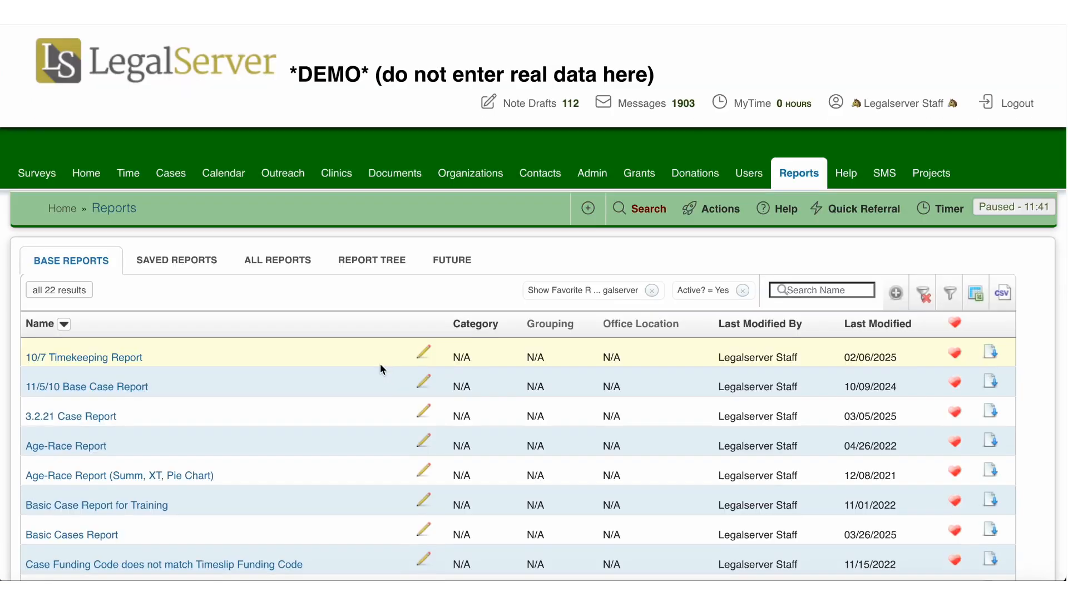
pyautogui.scroll(-2, 380, 365)
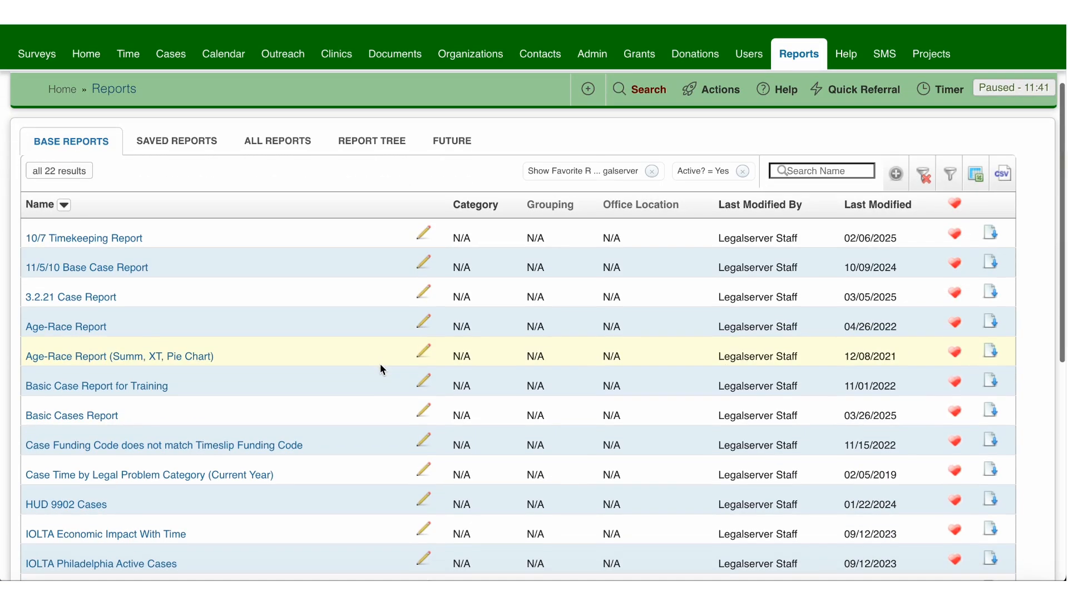
pyautogui.click(466, 11)
pyautogui.scroll(-4, 477, 436)
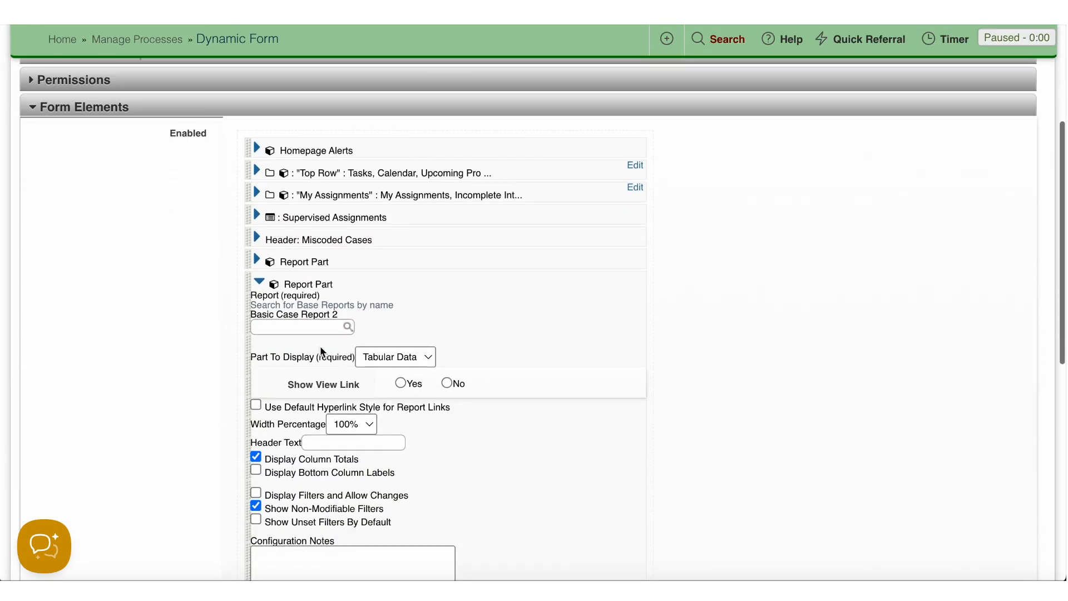
# Step: Set the new Report Part's report to Basic Cases Report and its part to display to Summation - Cases by office
pyautogui.click(316, 330)
pyautogui.write('basic cases')
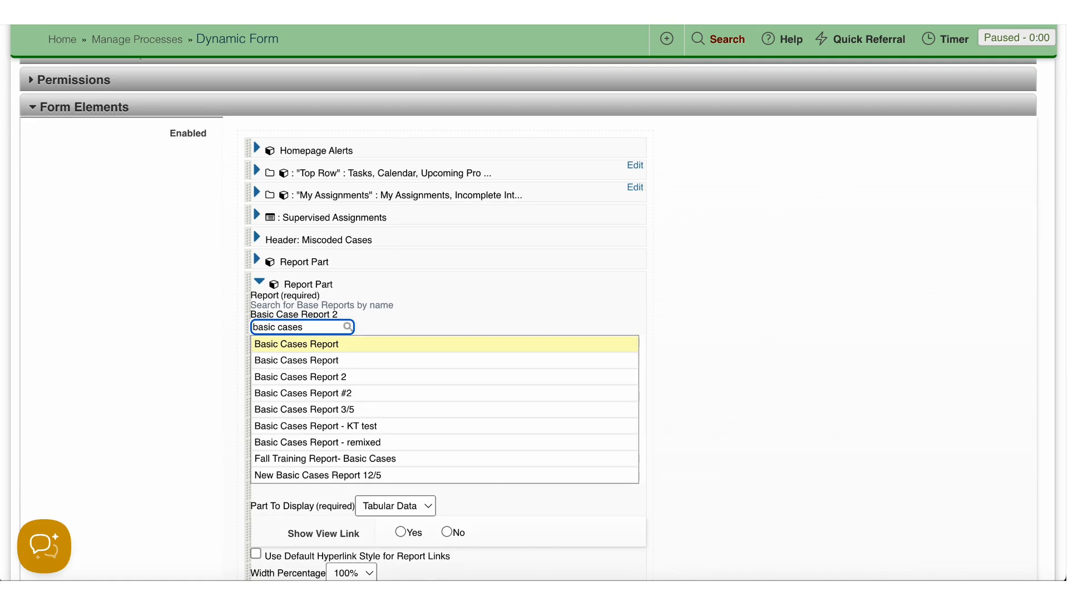
pyautogui.click(285, 344)
pyautogui.click(426, 359)
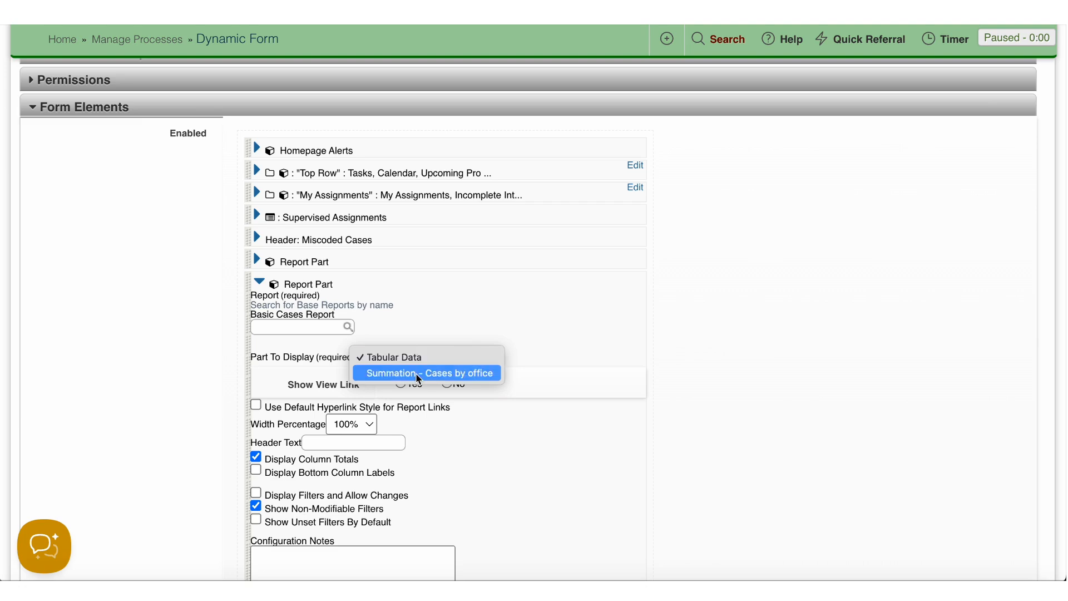
pyautogui.click(418, 374)
pyautogui.click(683, 389)
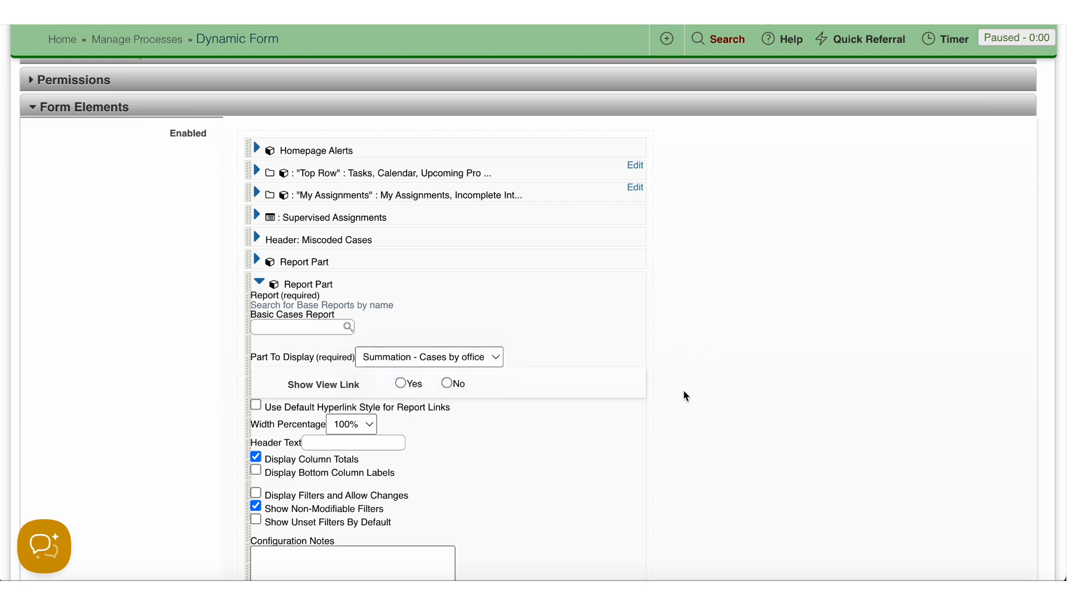
# Step: Set Show View Link to Yes for the new Report Part, and save the Home page layout
pyautogui.scroll(-2, 662, 389)
pyautogui.scroll(-1, 590, 409)
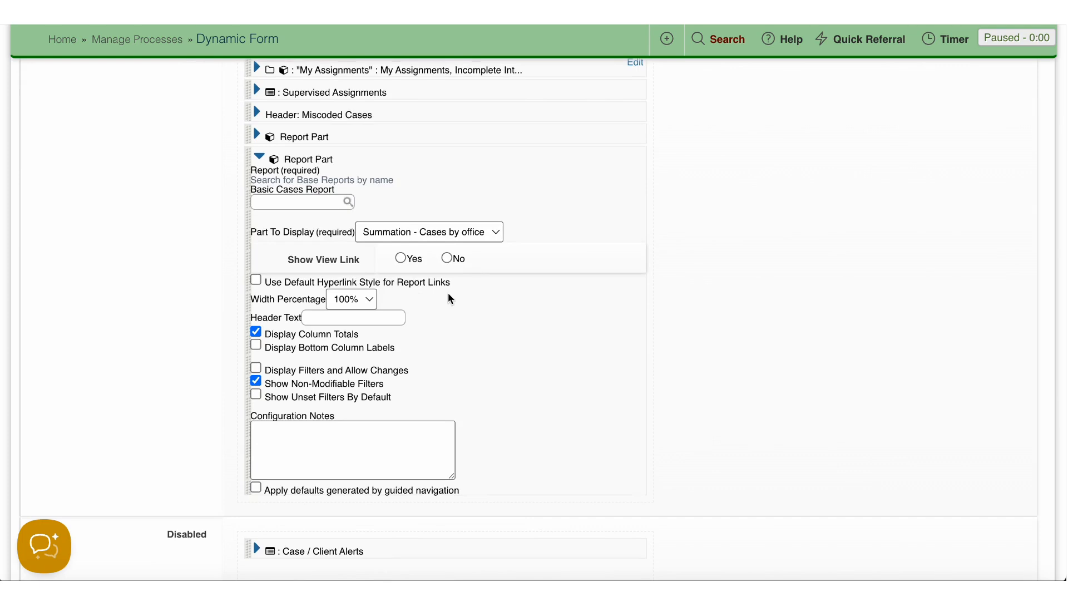
pyautogui.click(419, 260)
pyautogui.scroll(-7, 894, 472)
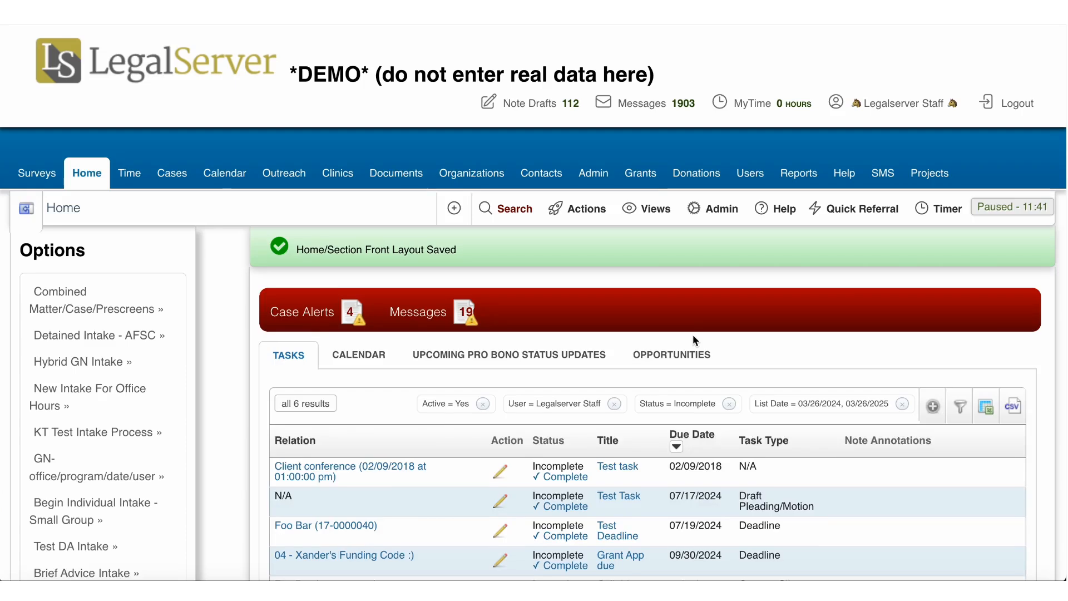
# Step: Examine the embedded Cases by office summation on the Home page, and follow its Run Basic Cases Report link
pyautogui.scroll(-15, 693, 335)
pyautogui.scroll(-20, 693, 323)
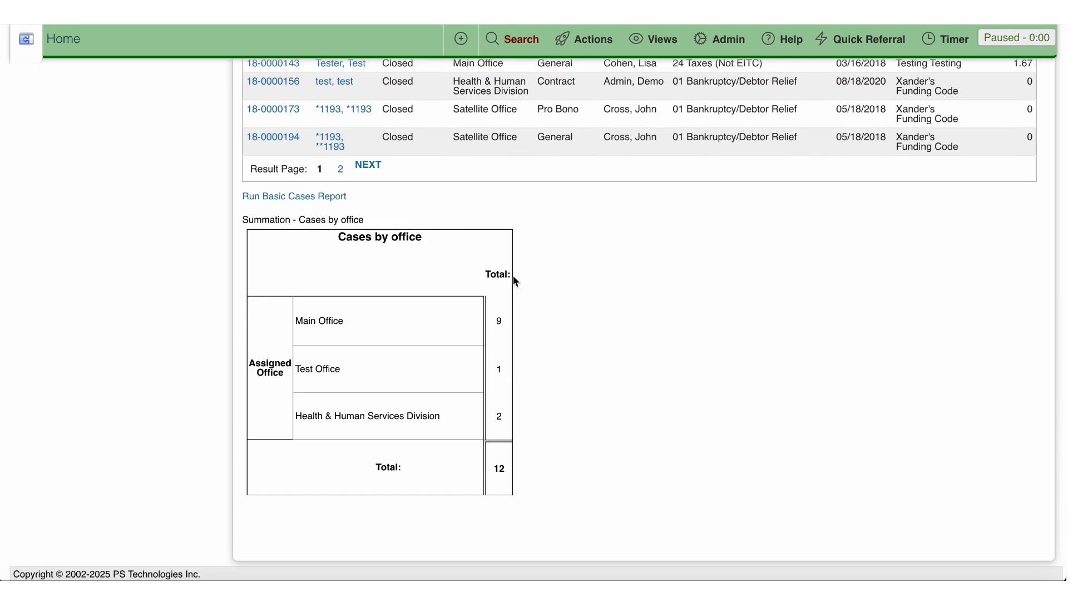
pyautogui.click(293, 197)
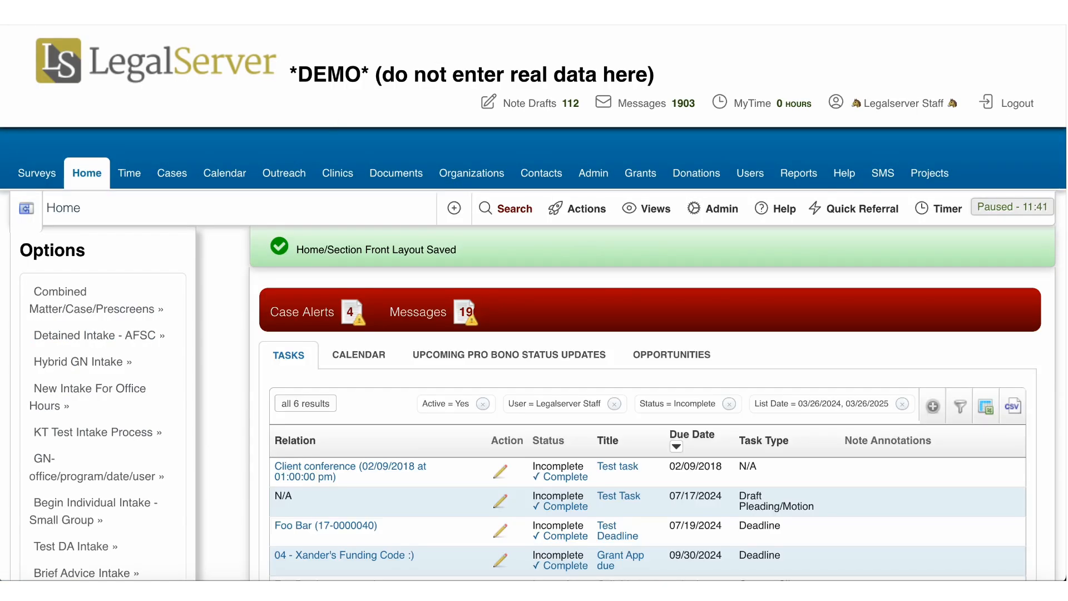
# Step: Reopen the Home page's layout form for editing
pyautogui.scroll(-10, 606, 279)
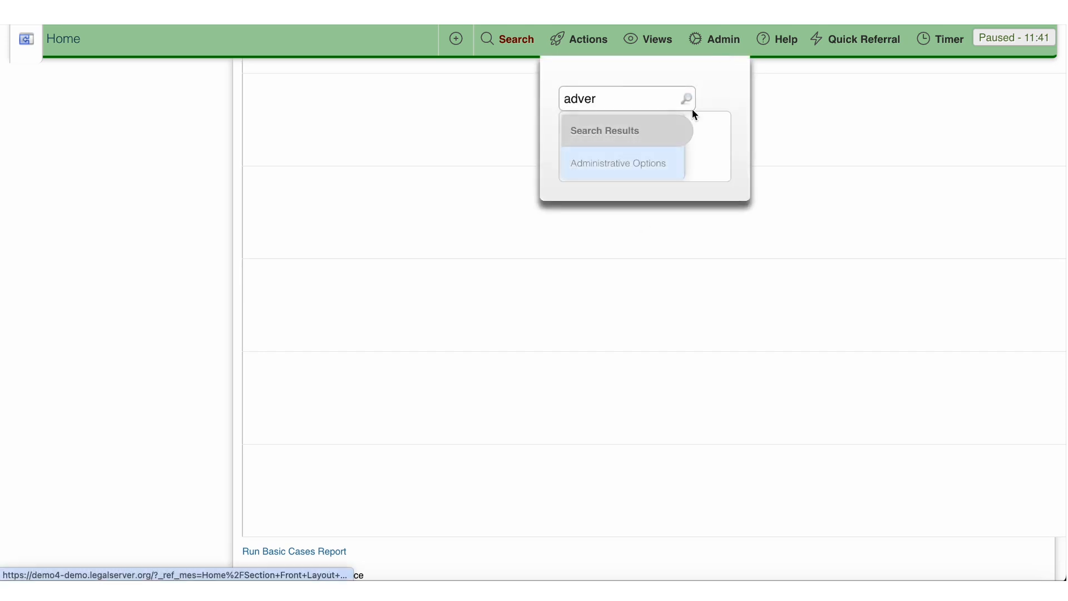
pyautogui.press('BackSpace')
pyautogui.press('BackSpace')
pyautogui.press('BackSpace')
pyautogui.press('BackSpace')
pyautogui.press('BackSpace')
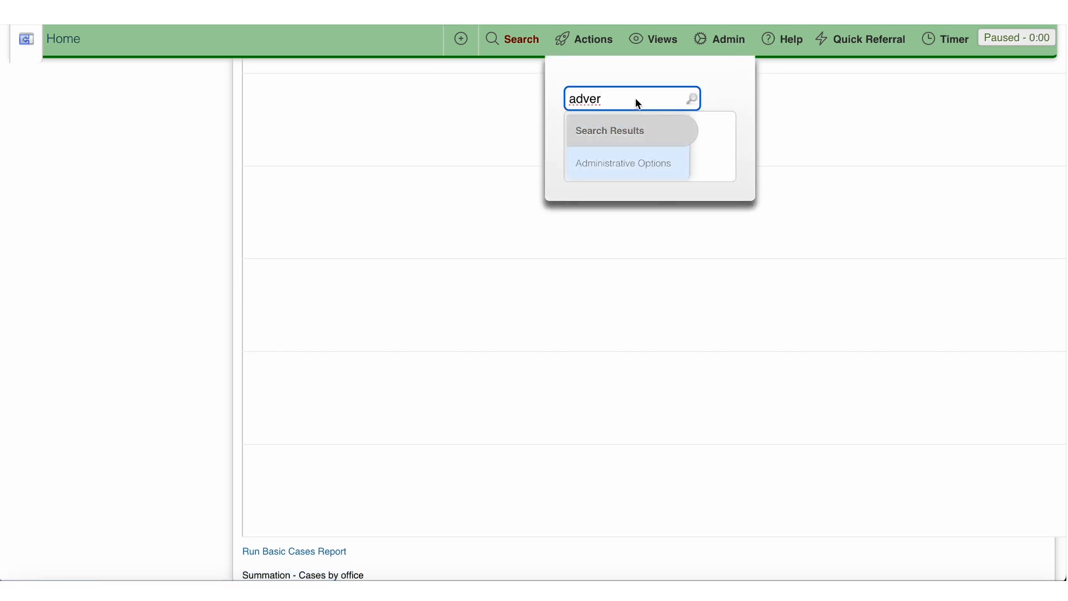
pyautogui.click(196, 209)
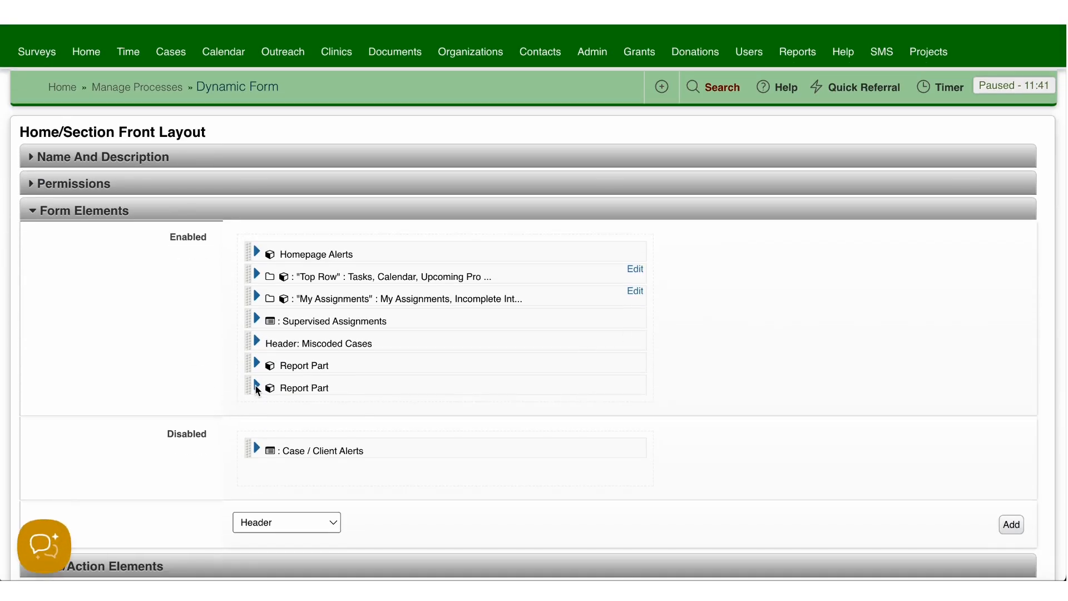
# Step: Enable Display Filters and Allow Changes for the Cases by office Report Part, and save the layout
pyautogui.click(258, 388)
pyautogui.scroll(-5, 150, 393)
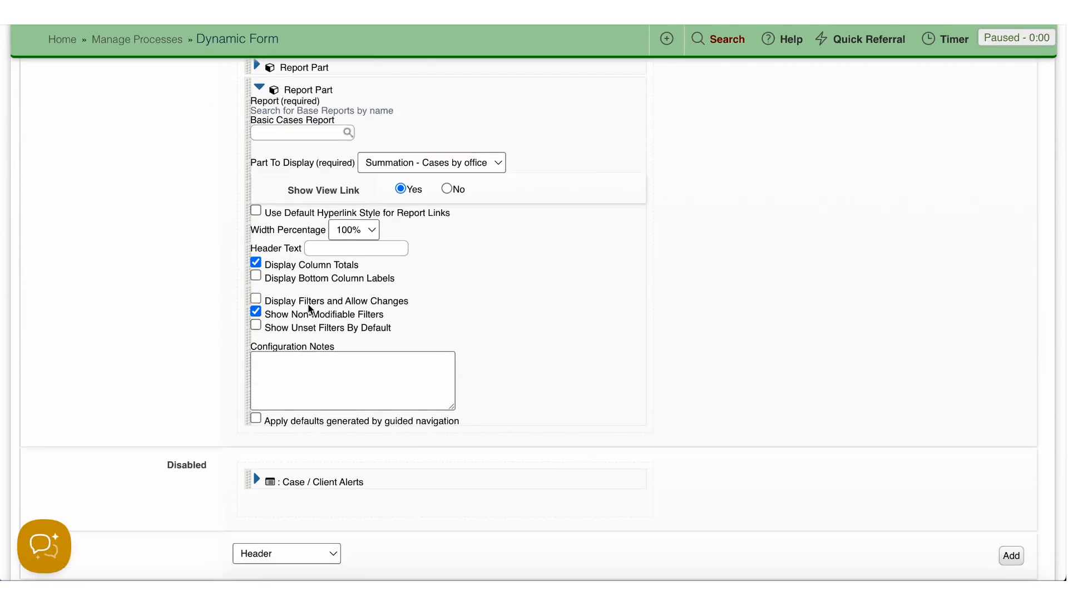
pyautogui.click(309, 305)
pyautogui.scroll(-5, 912, 414)
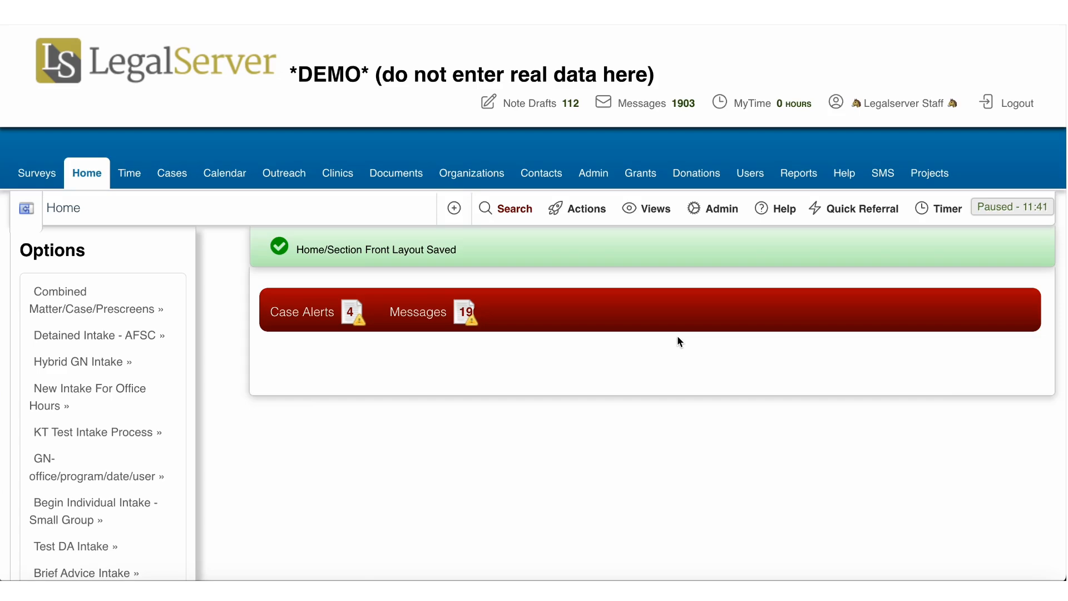
# Step: Set the Date Opened filter above the Home page's Cases by office summation to Current Year, and refresh the report part
pyautogui.scroll(-10, 676, 335)
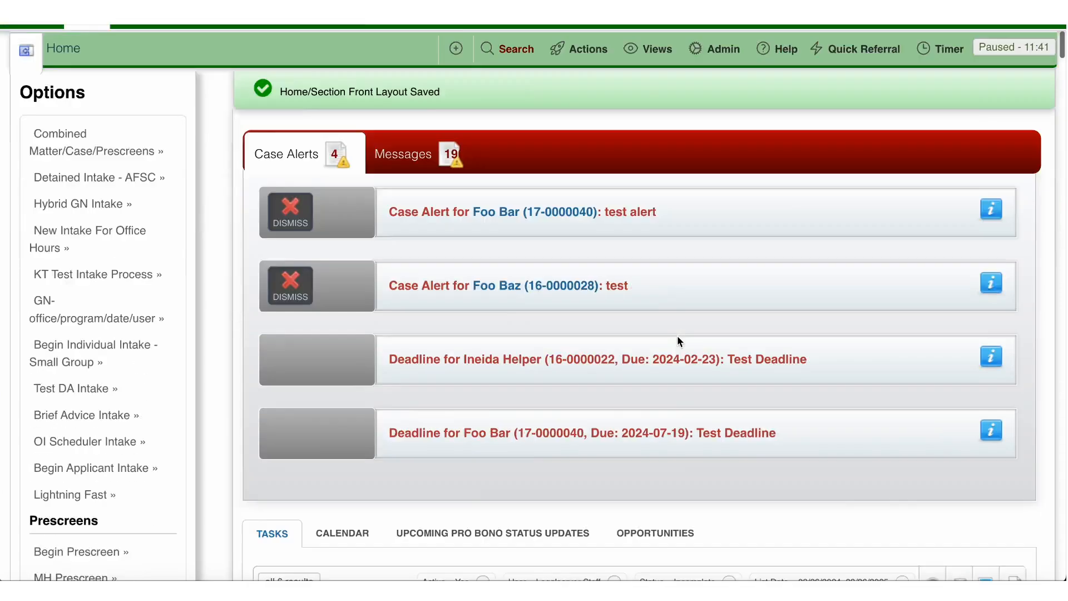
pyautogui.scroll(-15, 677, 341)
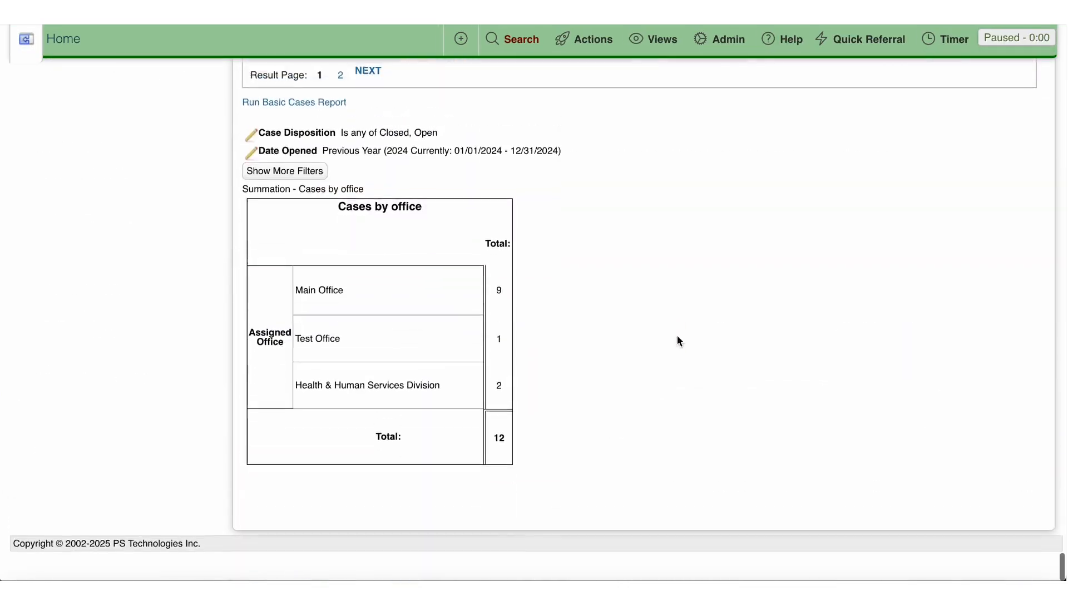
pyautogui.scroll(1, 677, 339)
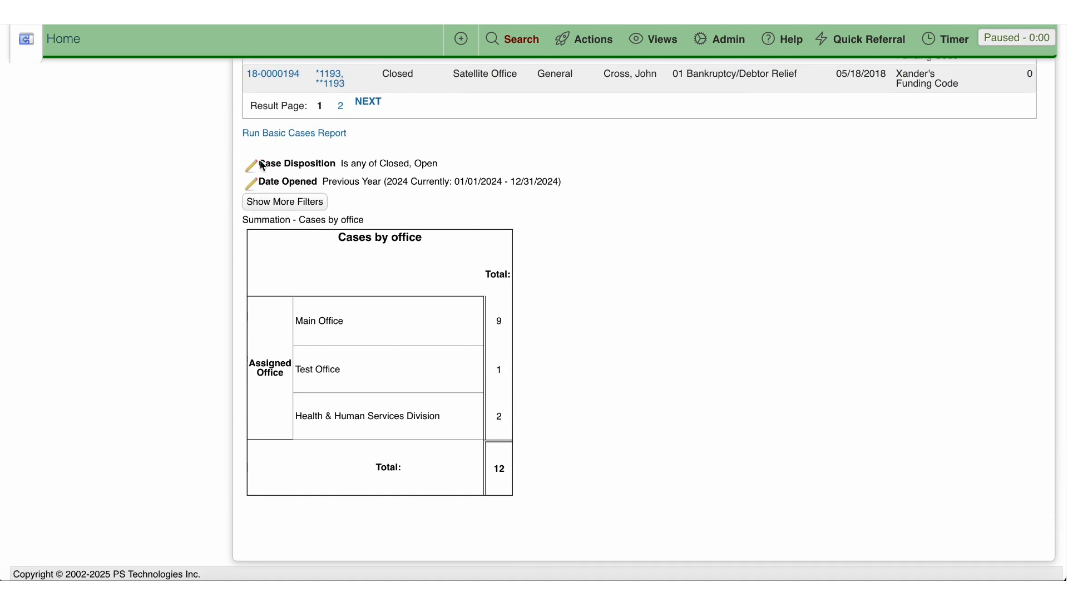
pyautogui.click(251, 185)
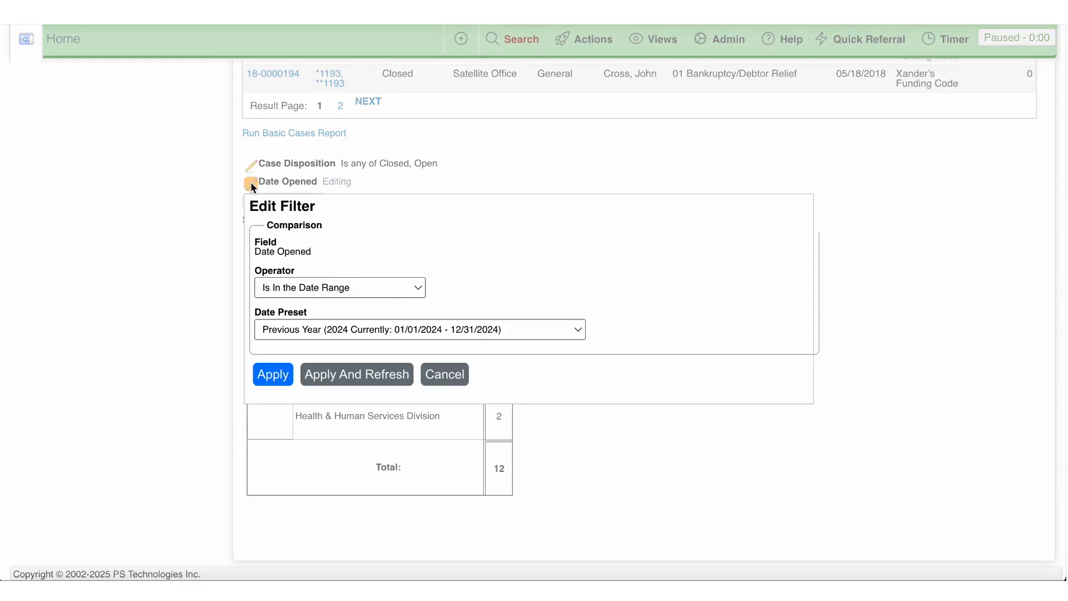
pyautogui.click(409, 330)
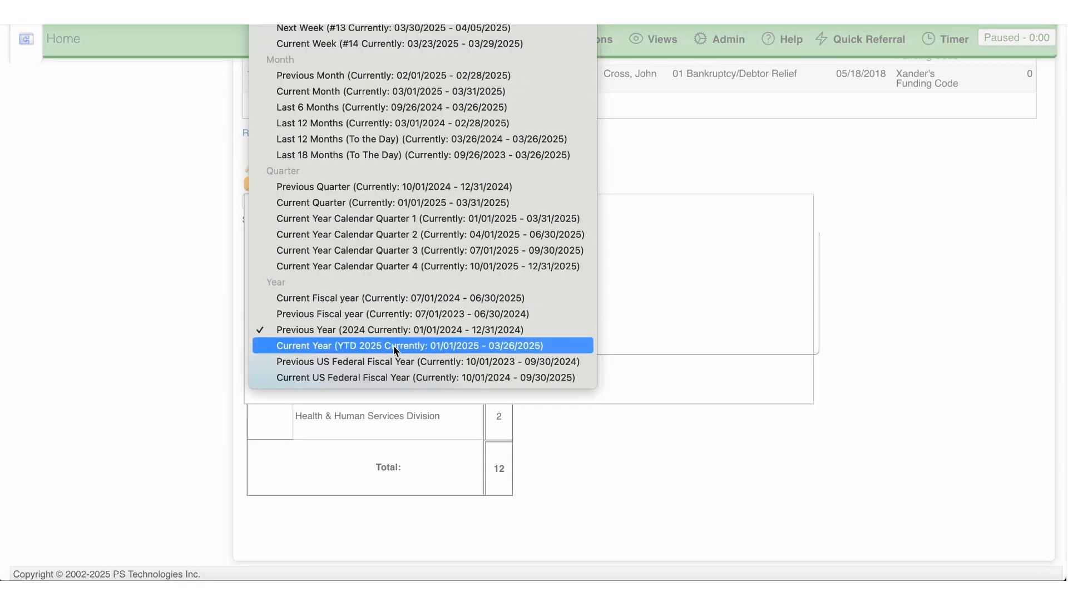
pyautogui.click(393, 346)
pyautogui.click(357, 372)
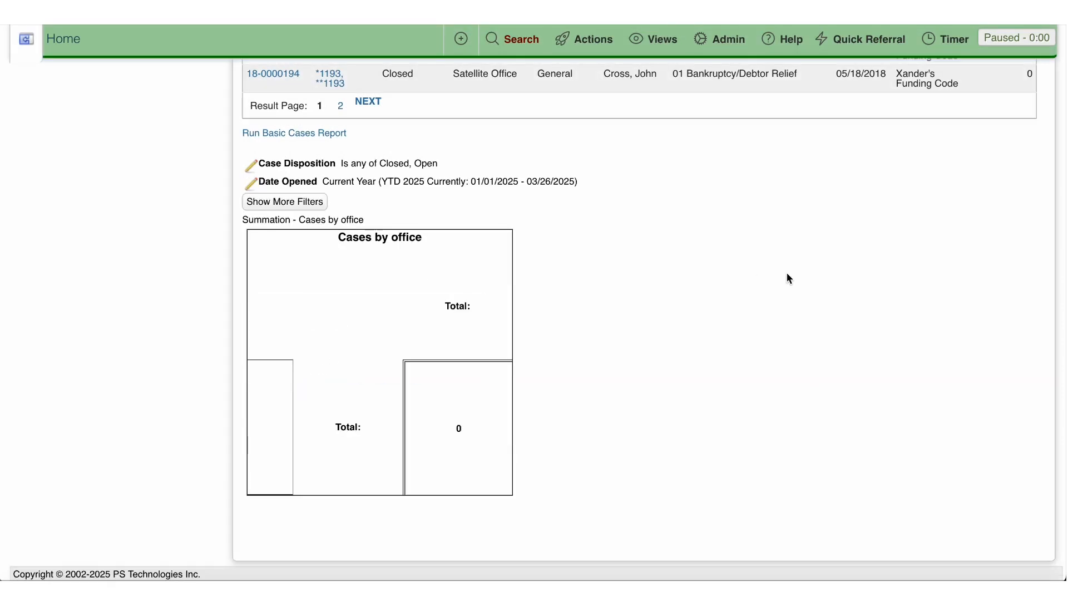
# Step: Set the summation's Date Opened filter to Previous Year, refresh the report part, and reveal its additional filters
pyautogui.click(253, 183)
pyautogui.click(389, 332)
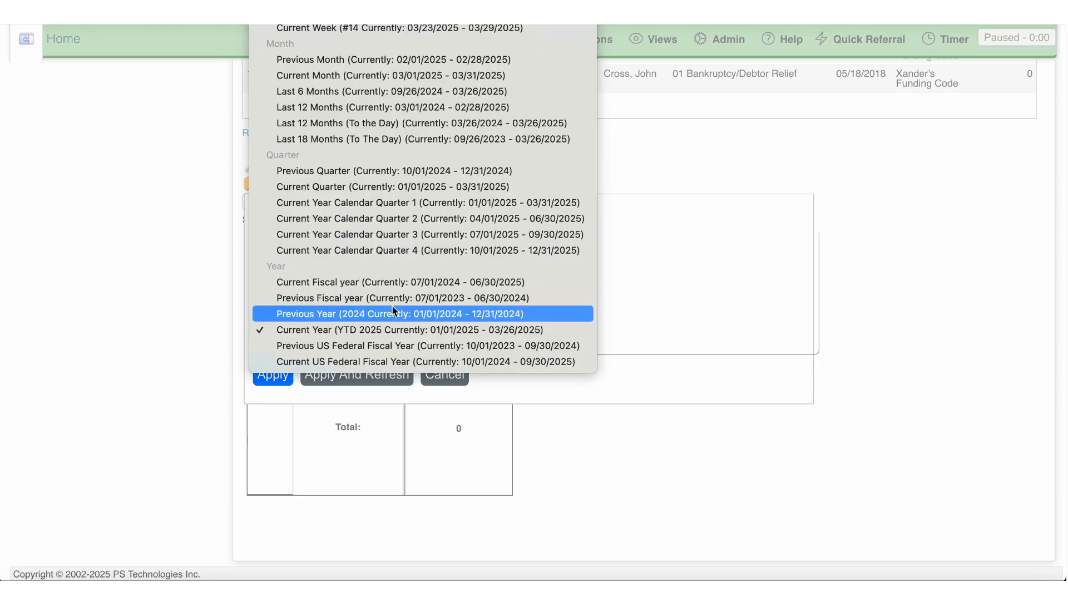
pyautogui.click(392, 314)
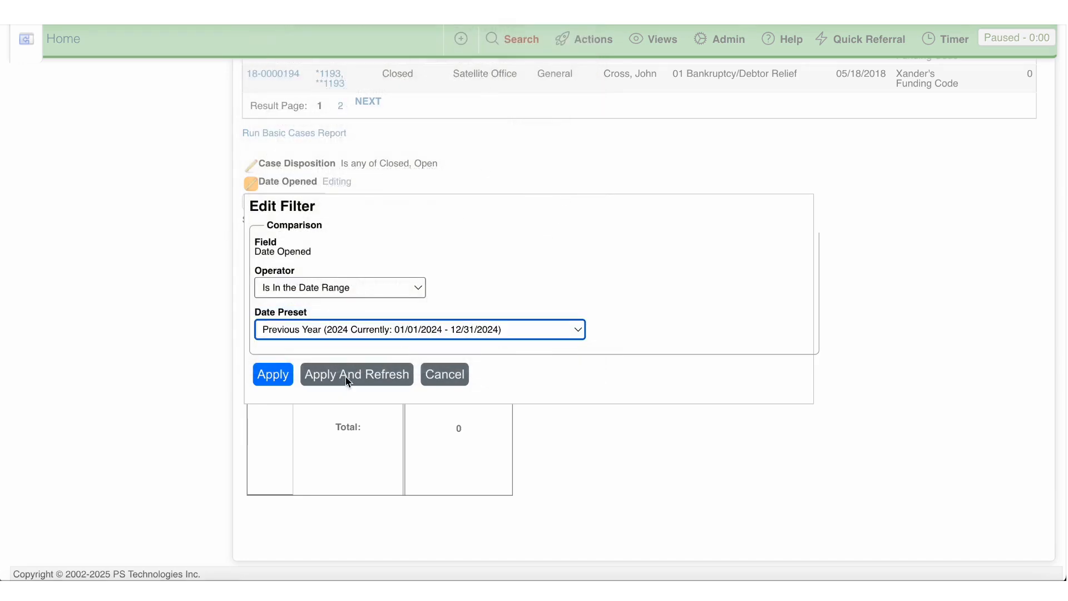
pyautogui.click(354, 375)
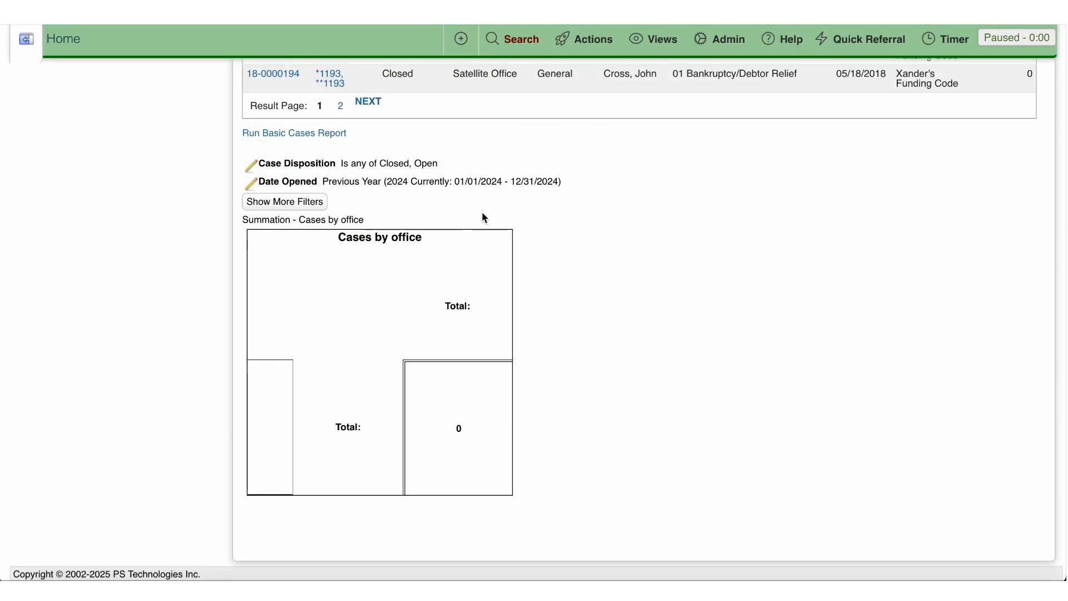
pyautogui.click(284, 203)
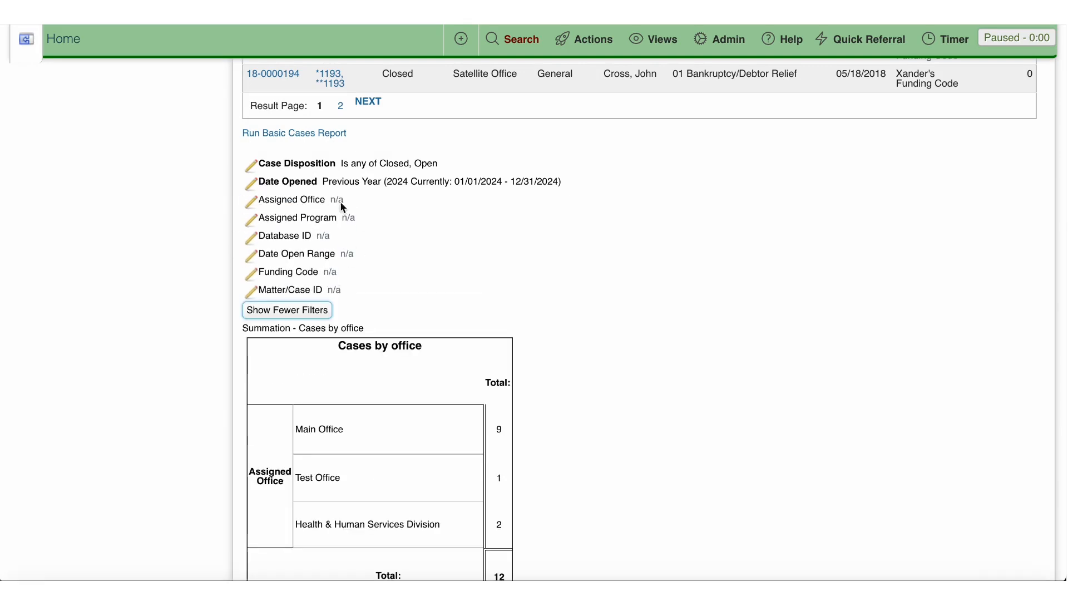